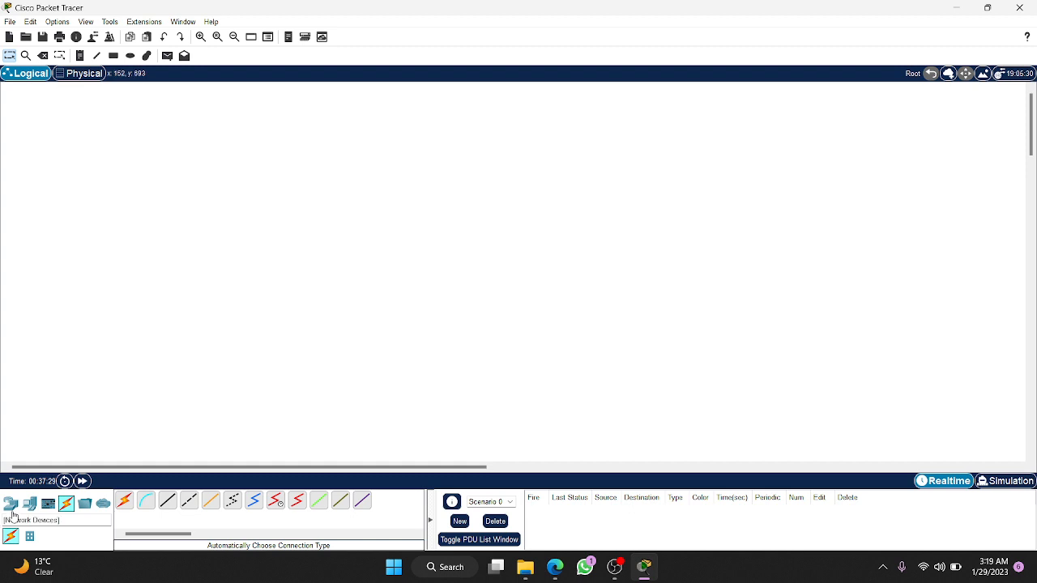
- Place a PC, a laptop and a second PC in a row at the lower left of the workspace
left_click(11, 503)
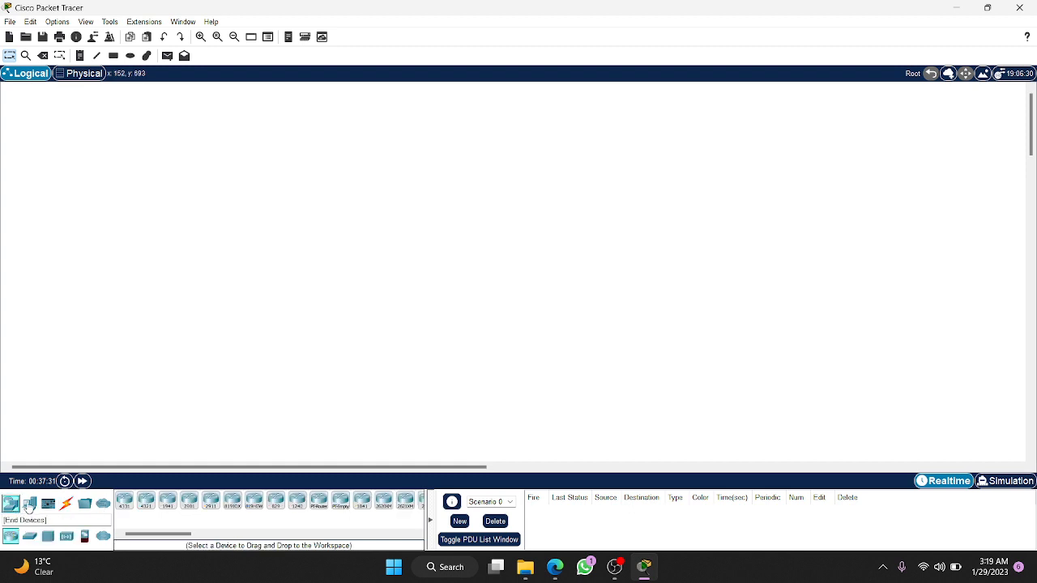
left_click(30, 503)
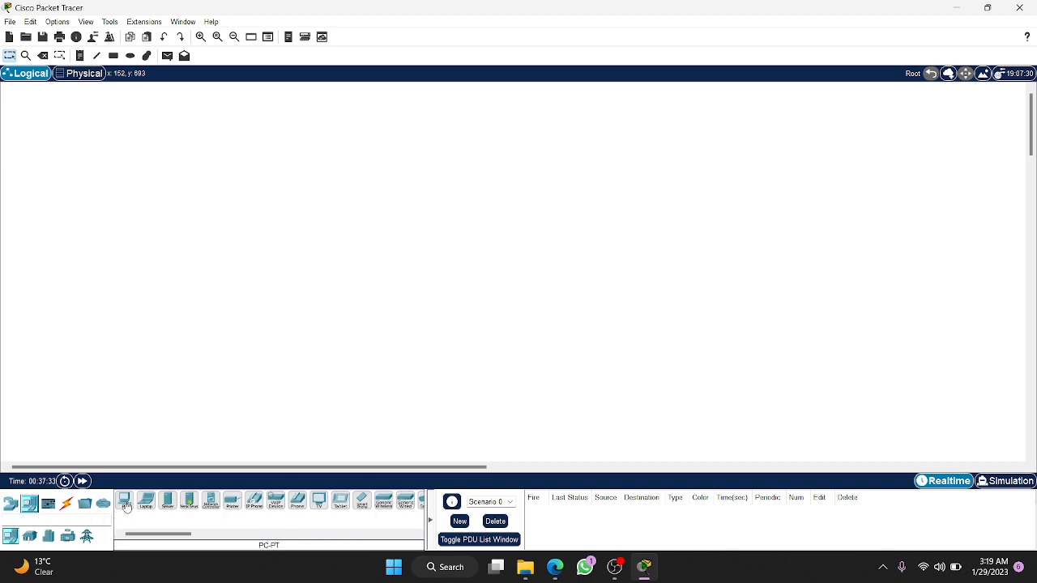
left_click_drag(125, 503, 151, 426)
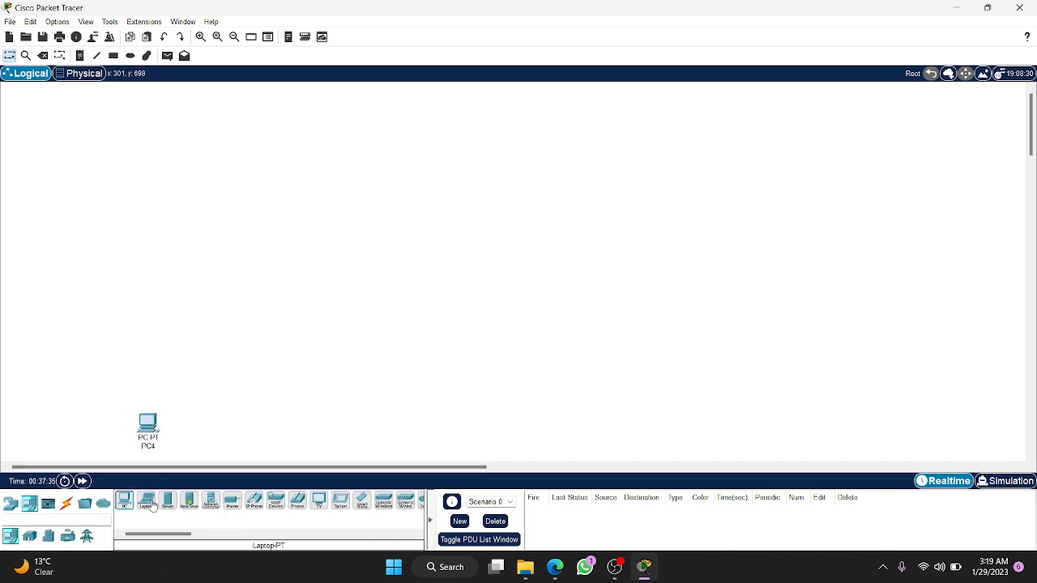
left_click_drag(149, 503, 213, 438)
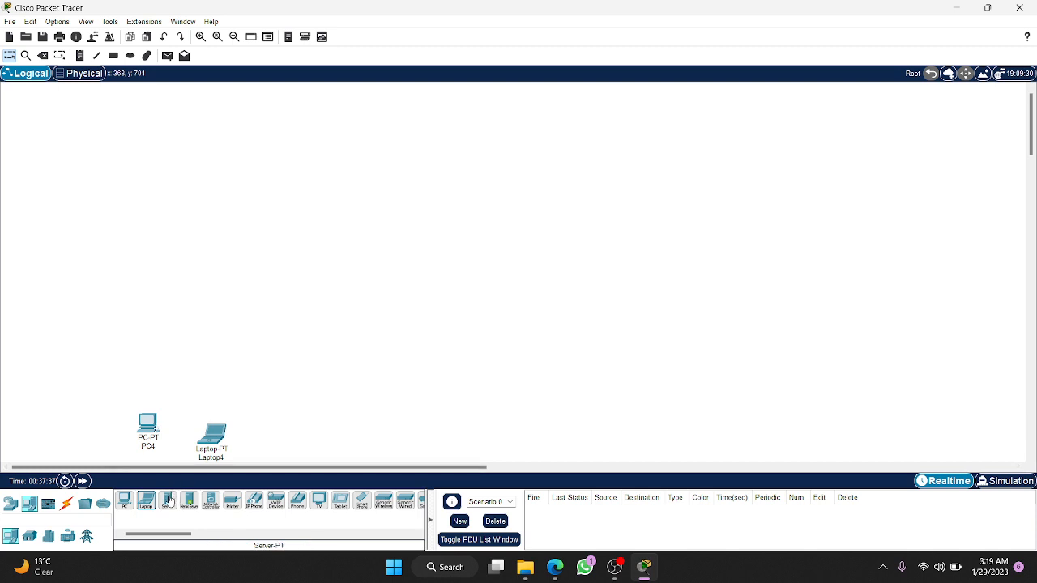
left_click_drag(124, 502, 324, 434)
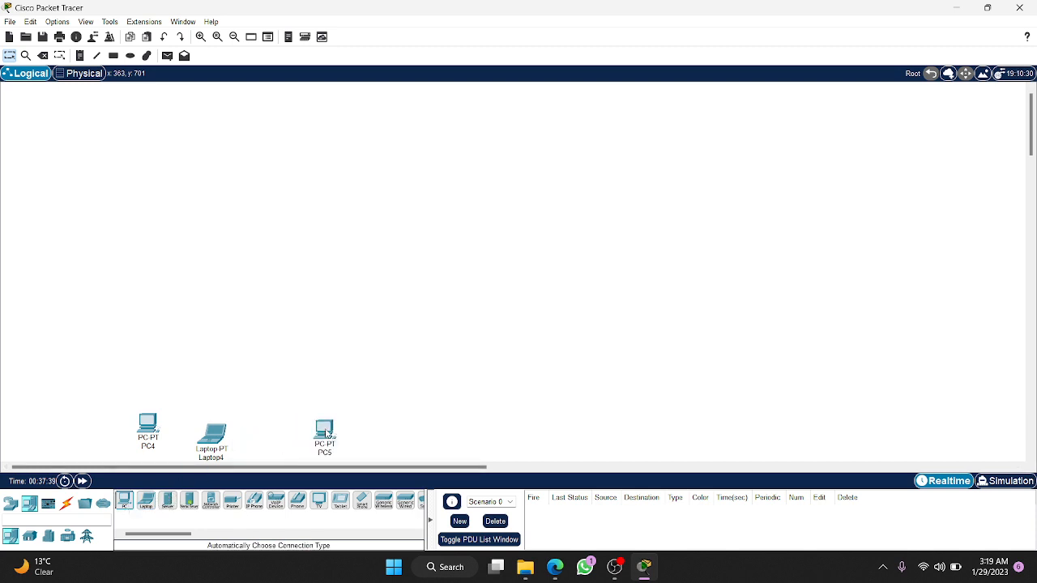
left_click_drag(217, 438, 241, 425)
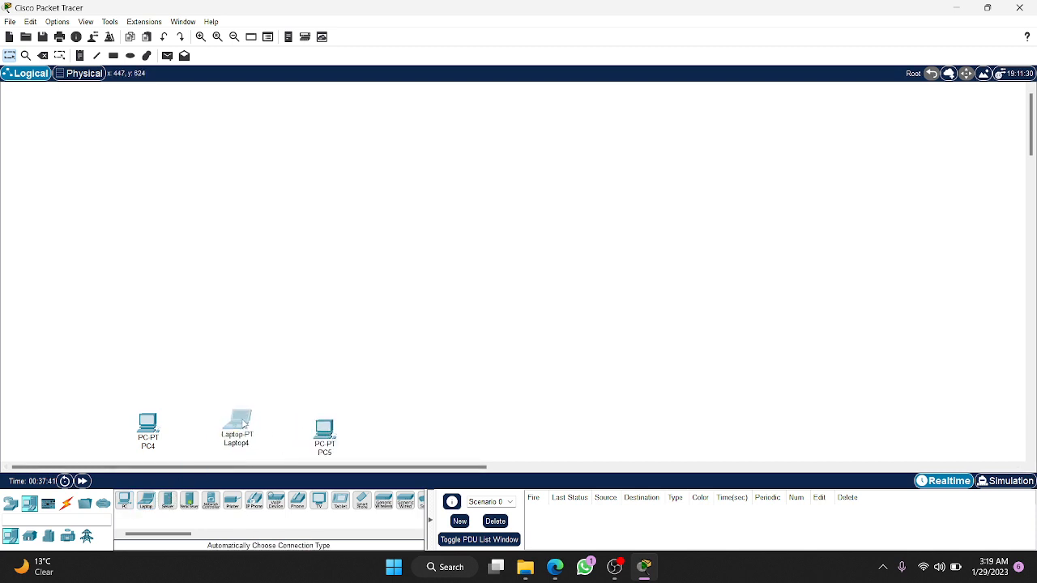
left_click_drag(325, 429, 315, 423)
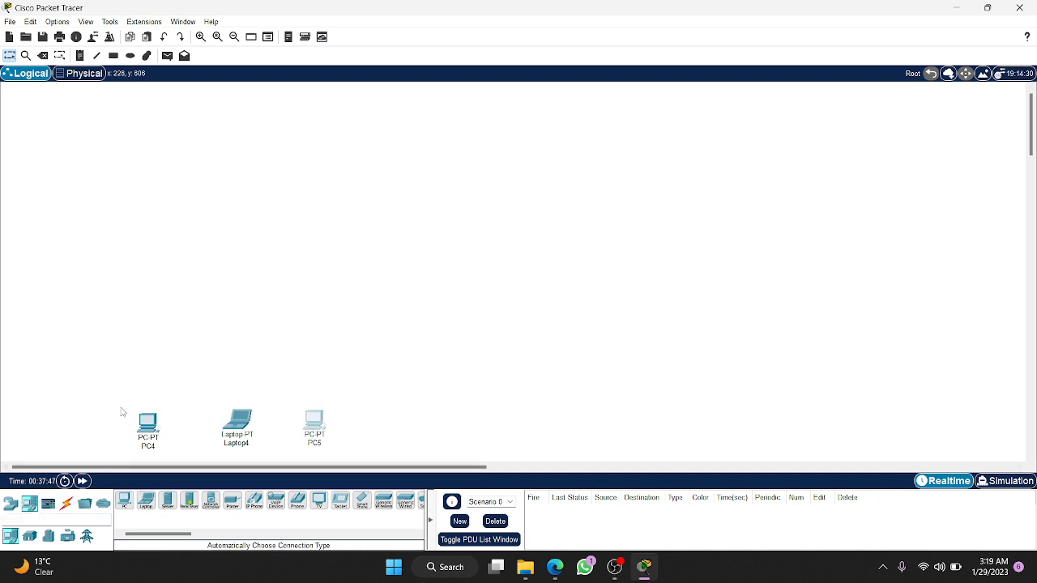
- Duplicate the group of two PCs and a laptop and place the copy at the lower right of the workspace
left_click_drag(117, 394, 379, 458)
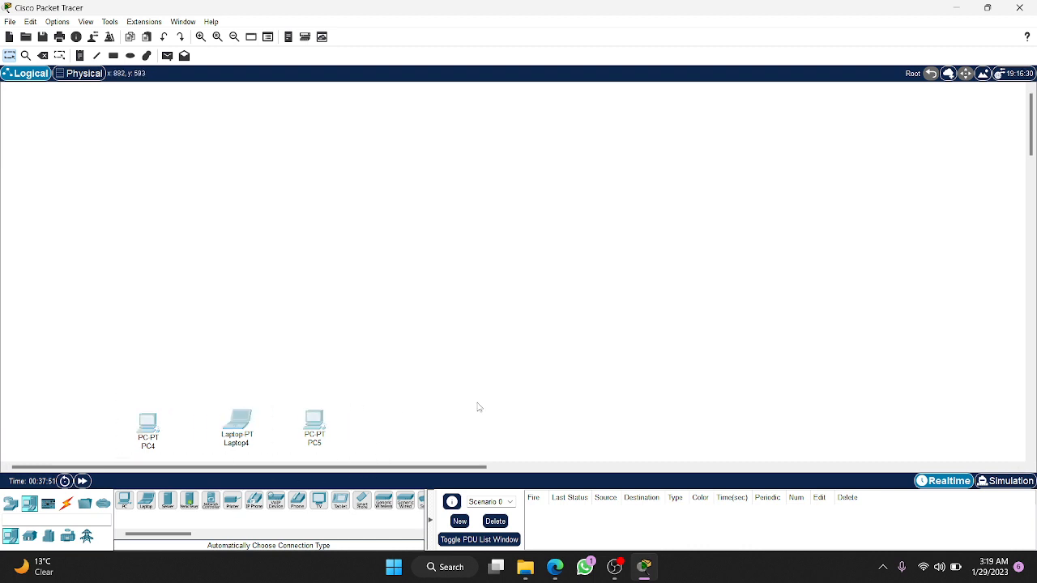
key("ctrl+v")
left_click_drag(249, 400, 764, 413)
left_click(483, 344)
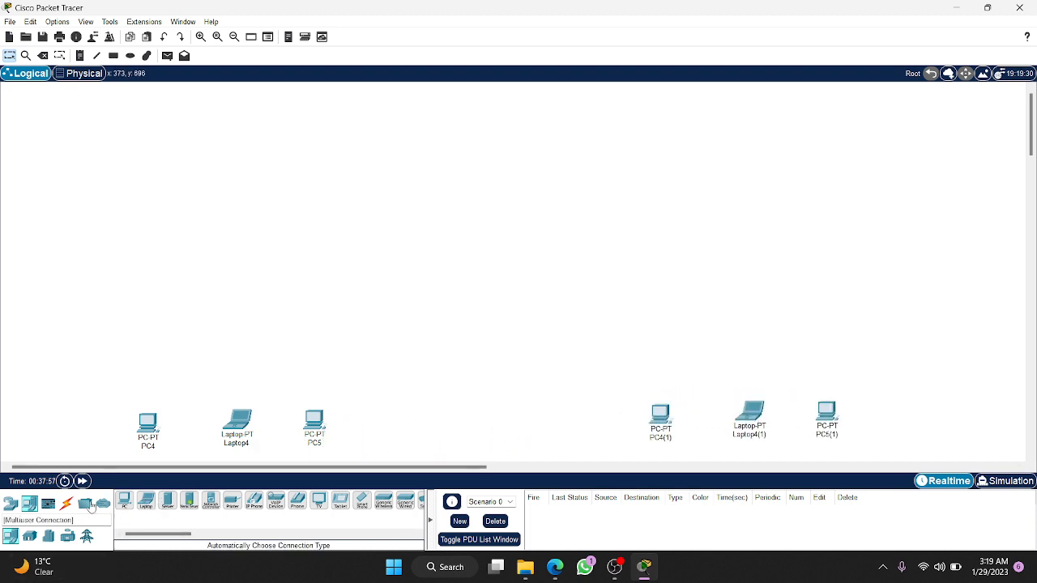
- Add two 2960 switches, one above the laptop of each end-device group
left_click(11, 503)
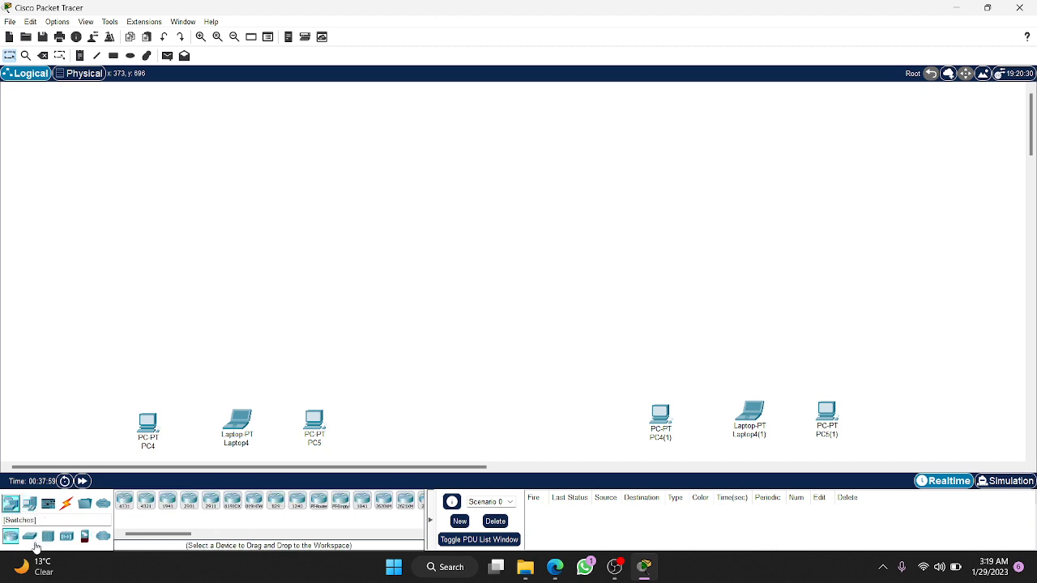
left_click(33, 536)
left_click(124, 502)
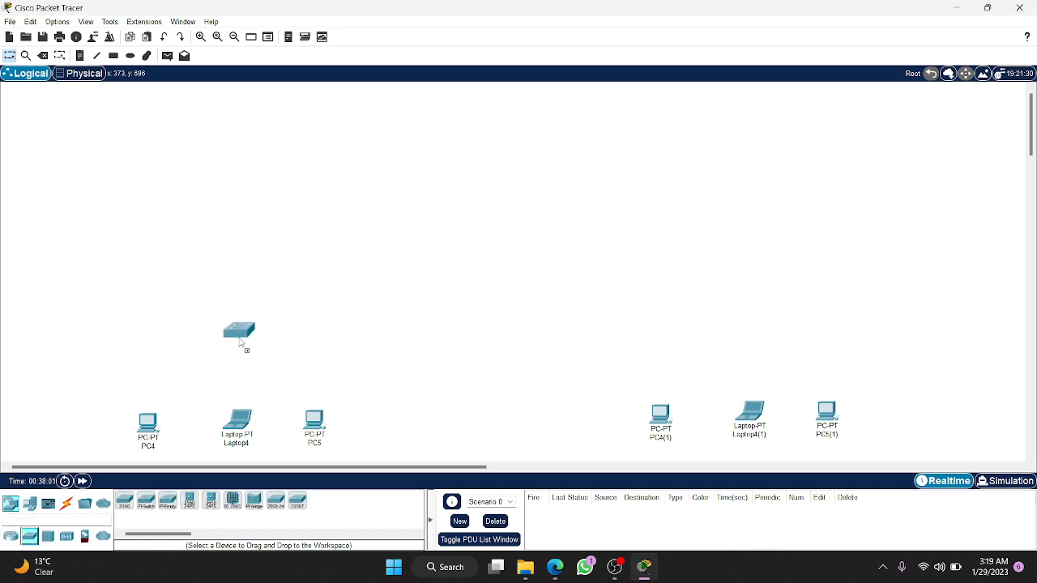
left_click(241, 339)
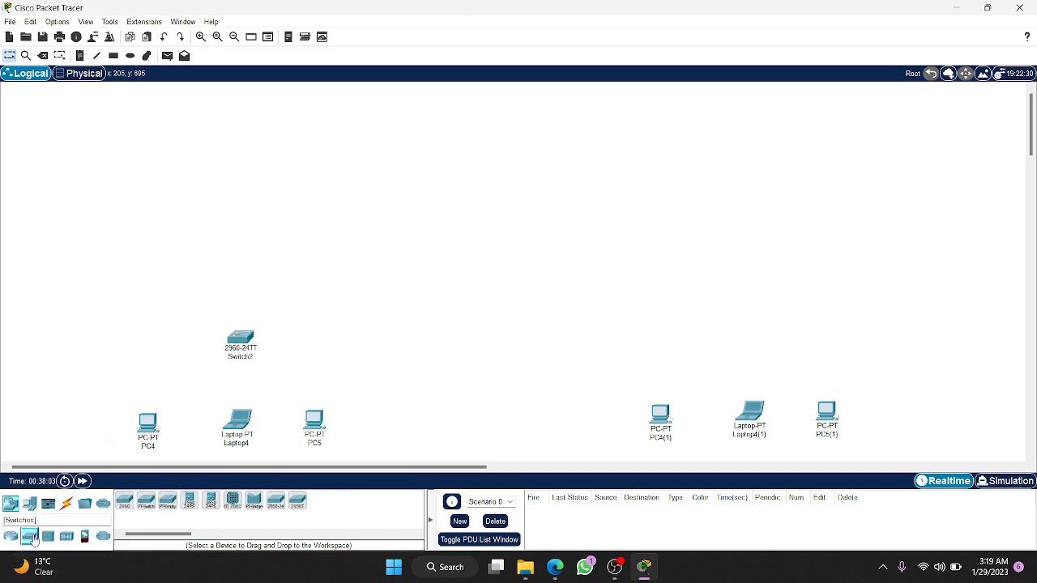
left_click_drag(124, 501, 752, 342)
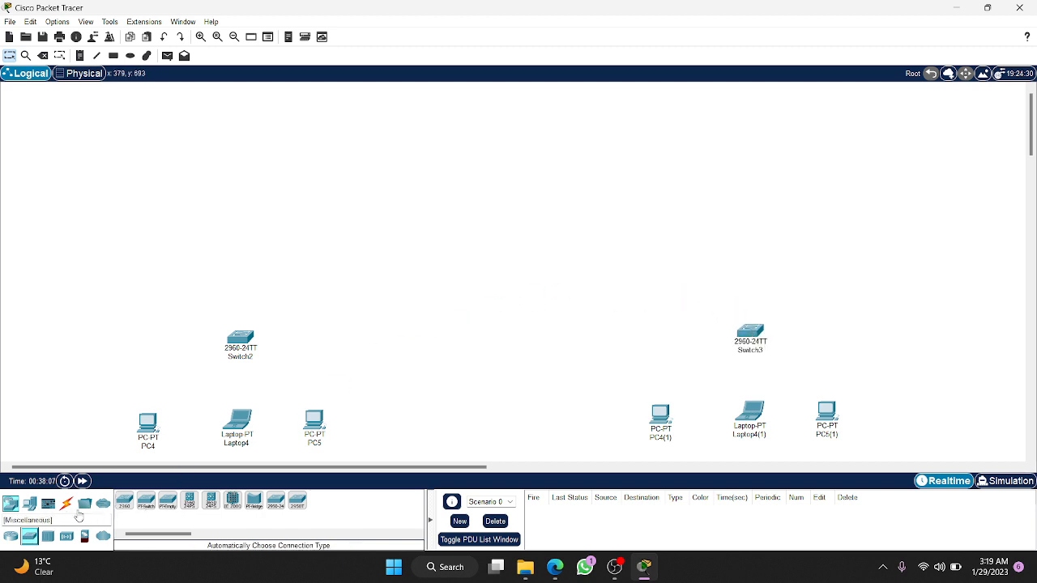
- Place an ISR4331 router at the top centre of the topology and move both switches up towards it
left_click(10, 537)
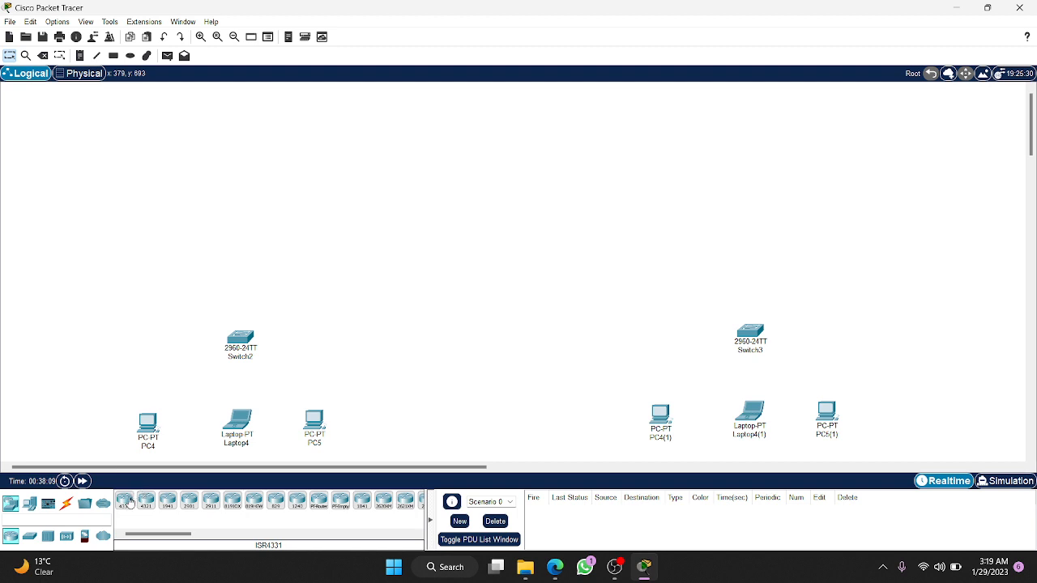
left_click_drag(130, 502, 495, 160)
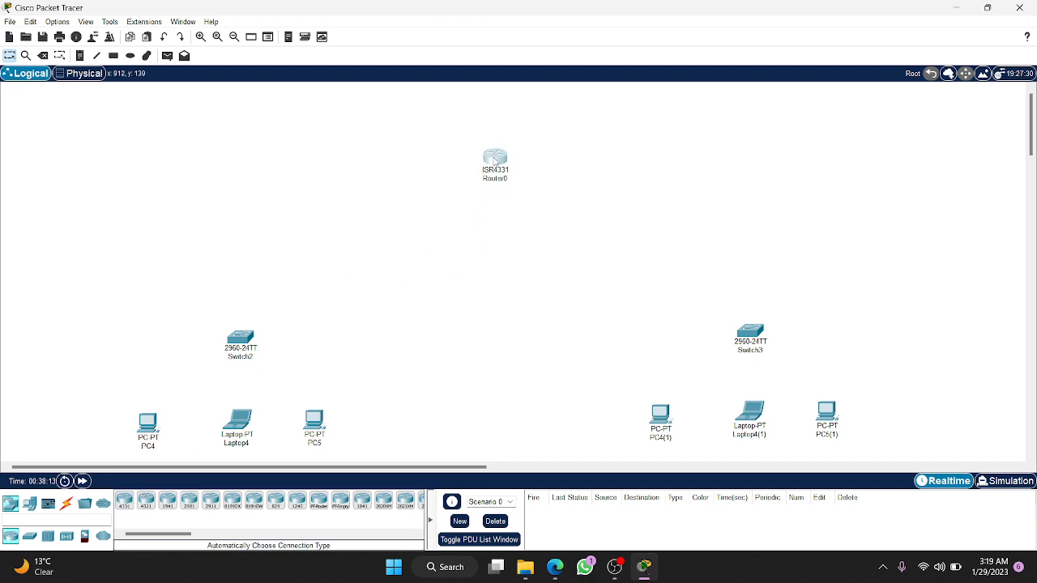
left_click_drag(241, 344, 295, 269)
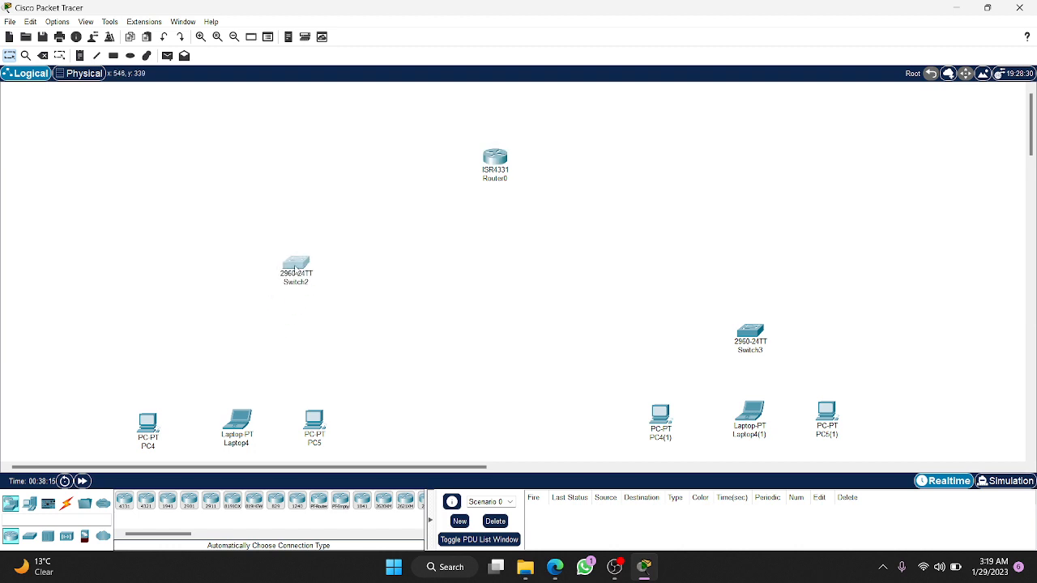
left_click_drag(759, 334, 744, 270)
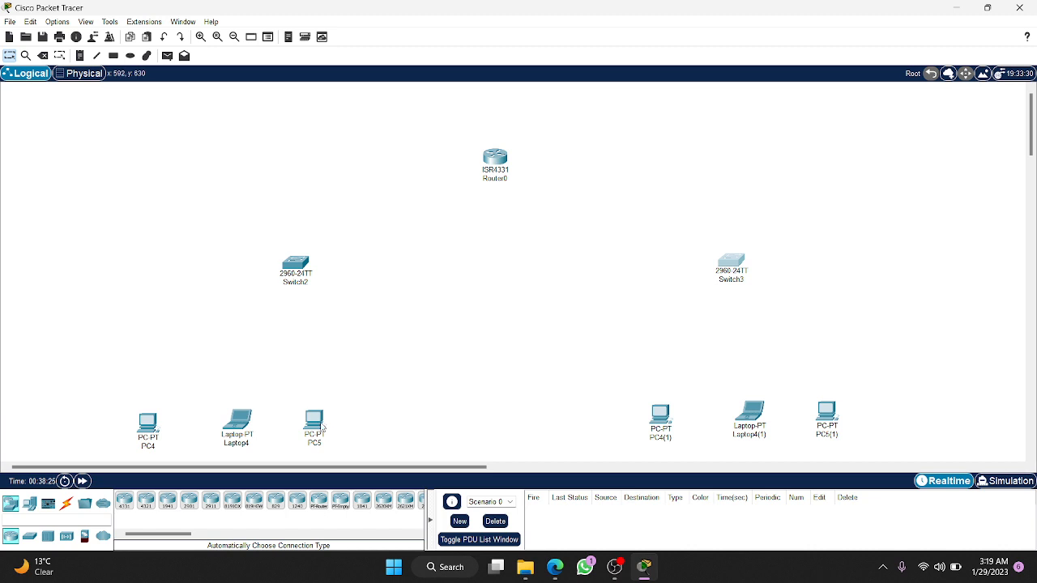
- Spread out the left group's PCs and laptop and shift the right group's devices slightly upward
left_click_drag(321, 427, 393, 414)
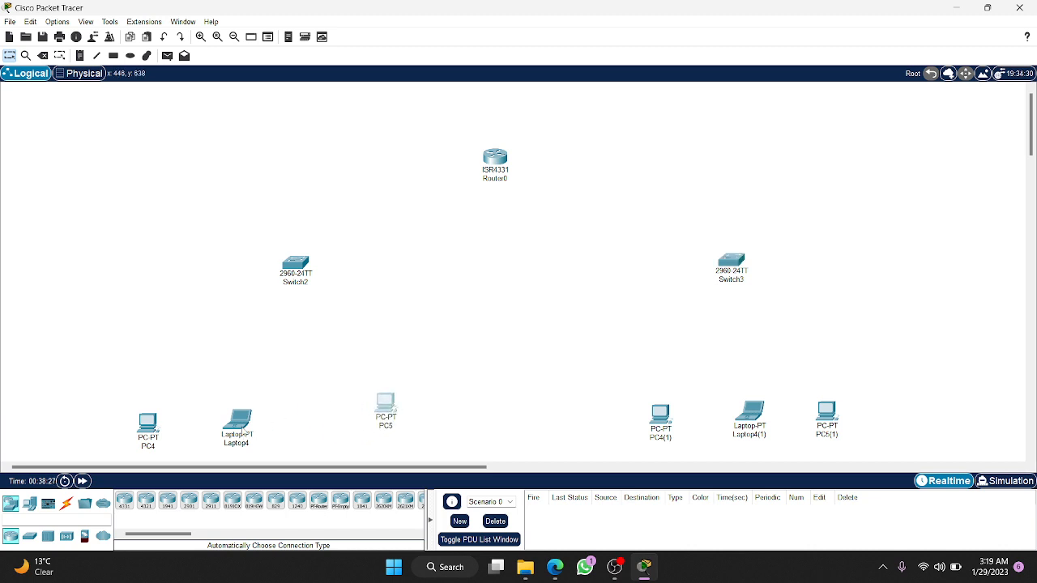
left_click_drag(242, 422, 275, 411)
left_click_drag(151, 425, 159, 408)
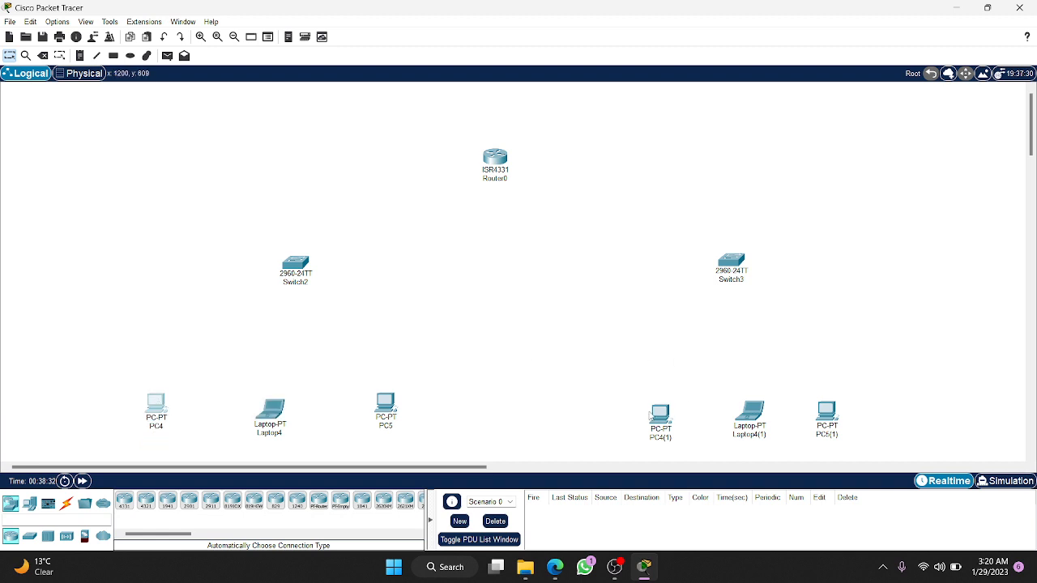
left_click_drag(649, 416, 651, 404)
left_click_drag(743, 415, 746, 405)
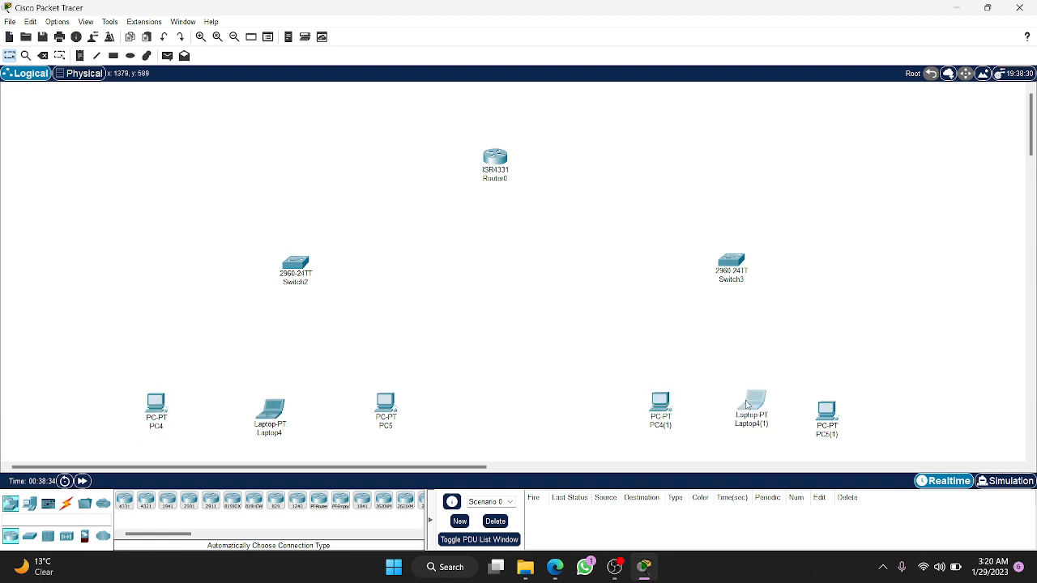
left_click_drag(820, 412, 827, 396)
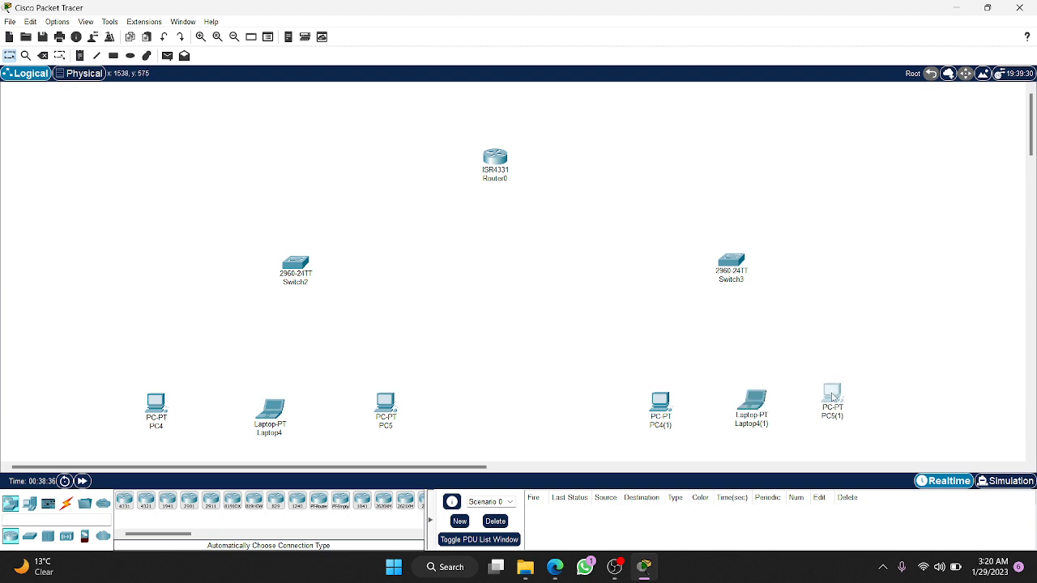
- Connect the left group's two PCs and laptop to the left switch using the automatic connection type
left_click(67, 503)
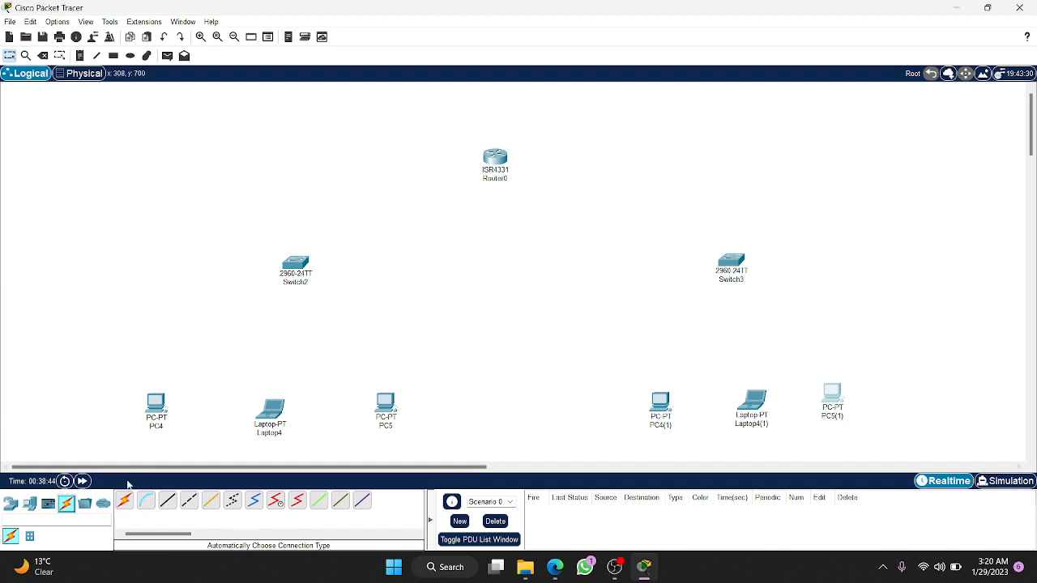
left_click(124, 500)
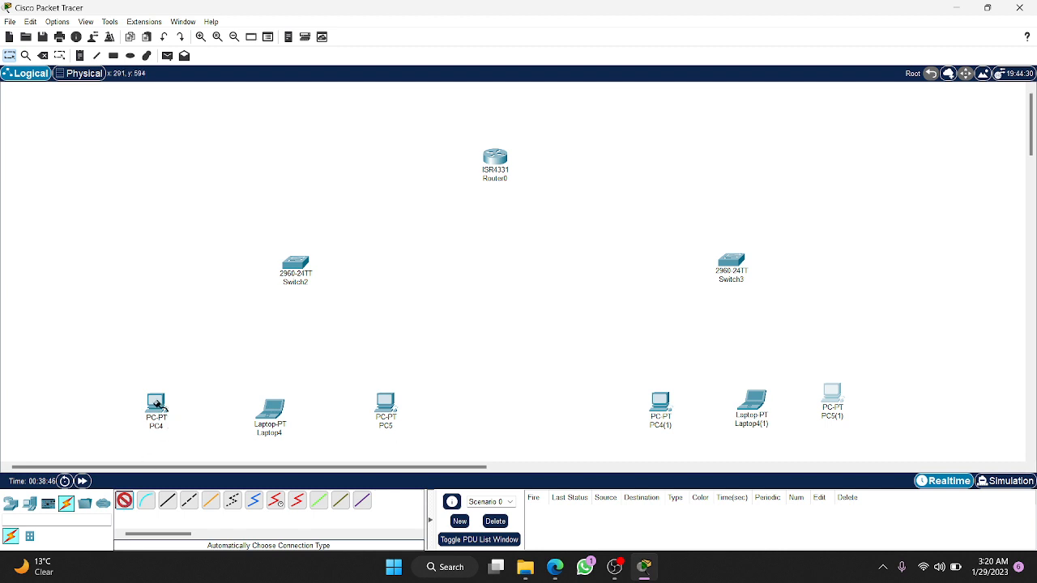
left_click(162, 398)
left_click(293, 264)
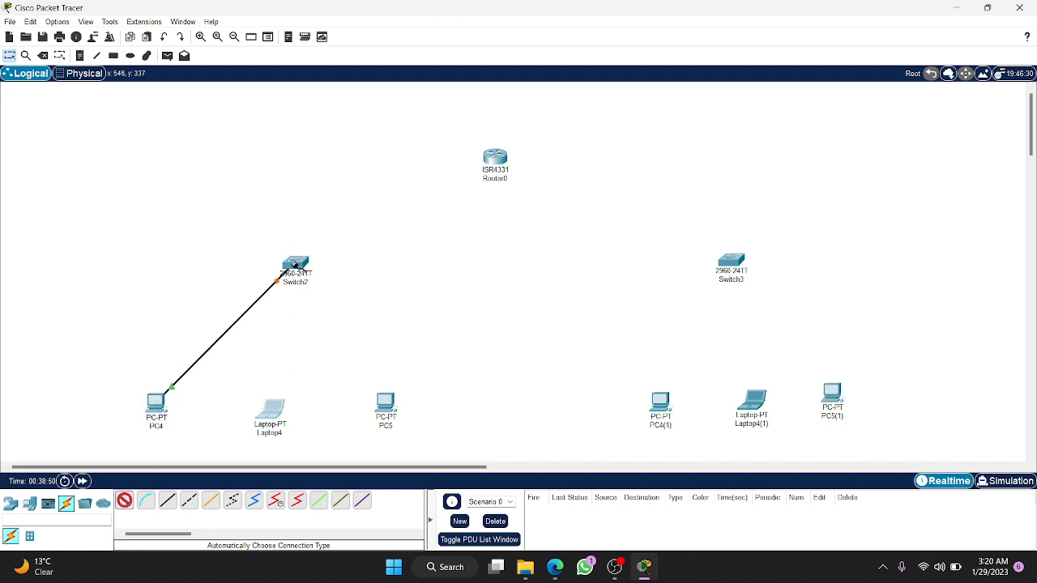
left_click(297, 264)
left_click(298, 264)
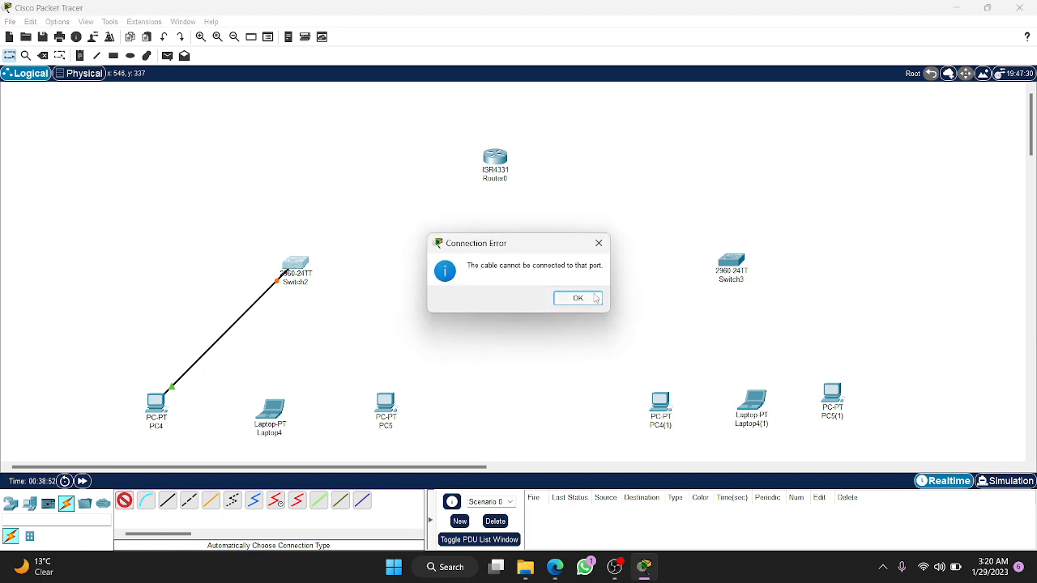
left_click(578, 299)
left_click(274, 409)
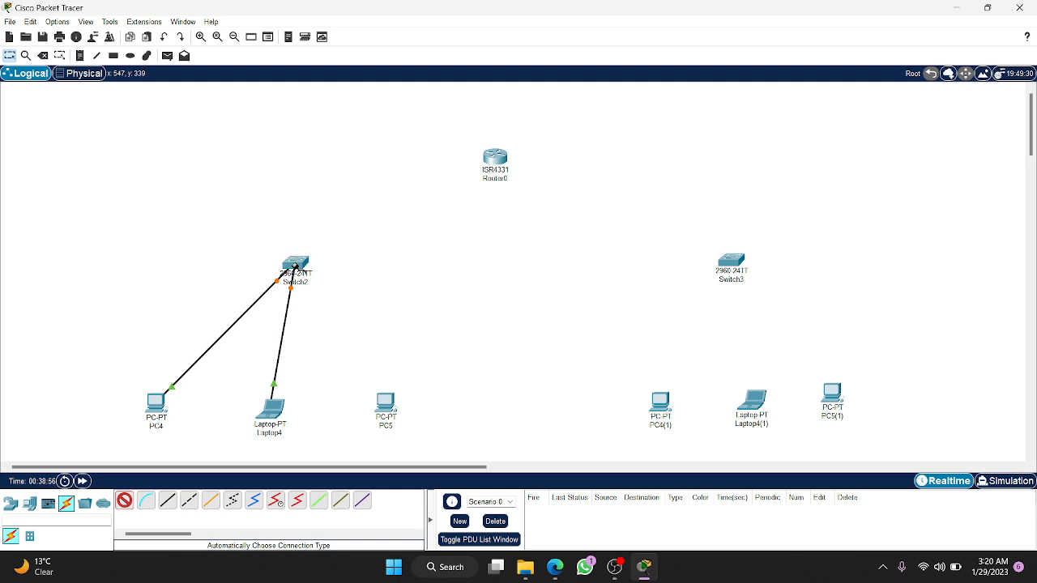
left_click(294, 264)
left_click(385, 401)
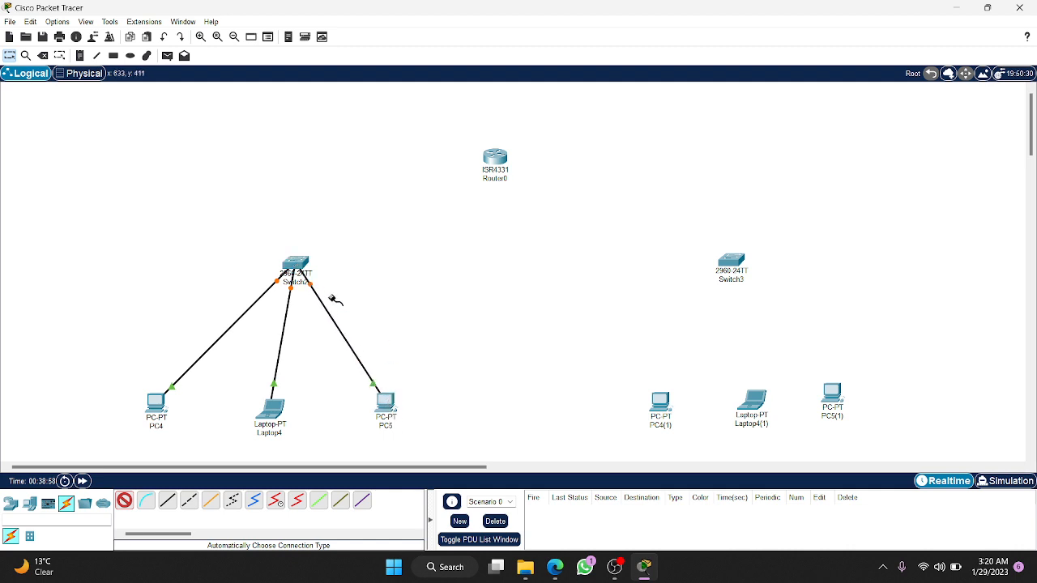
- Connect the left and right switches to the ISR4331 router with automatically chosen cables
left_click(295, 264)
left_click(497, 156)
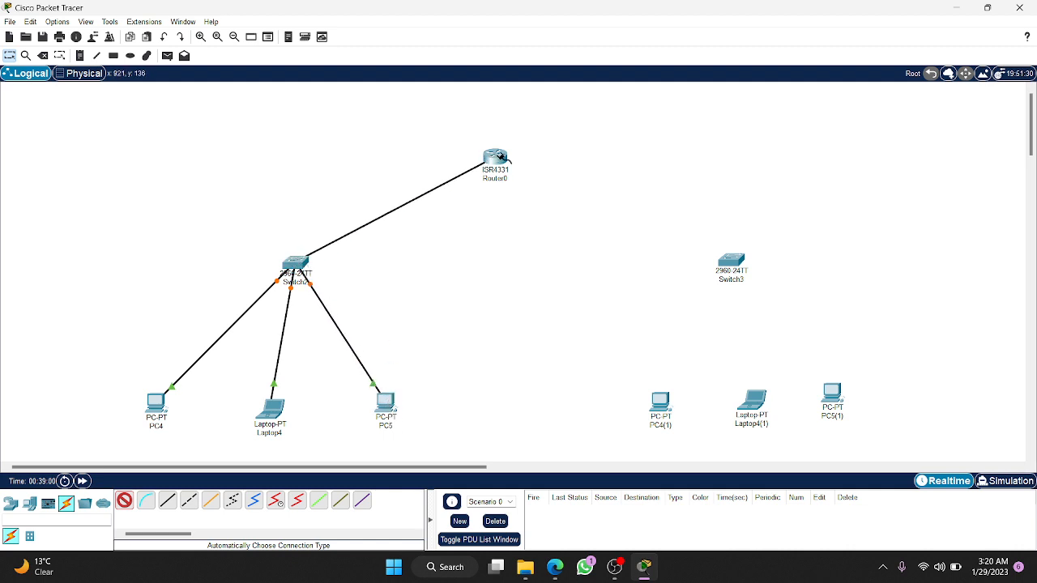
left_click(498, 156)
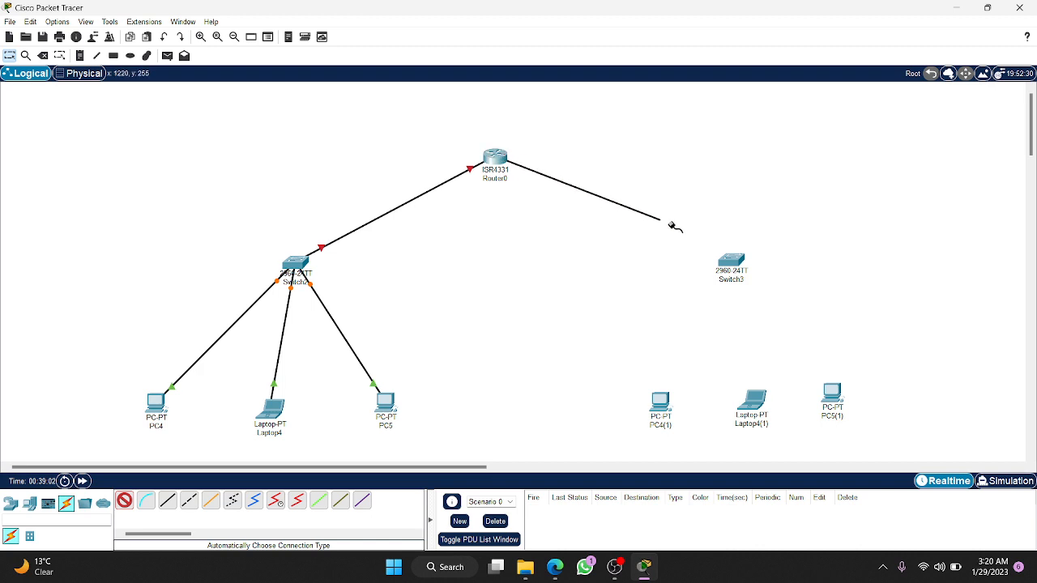
left_click(731, 263)
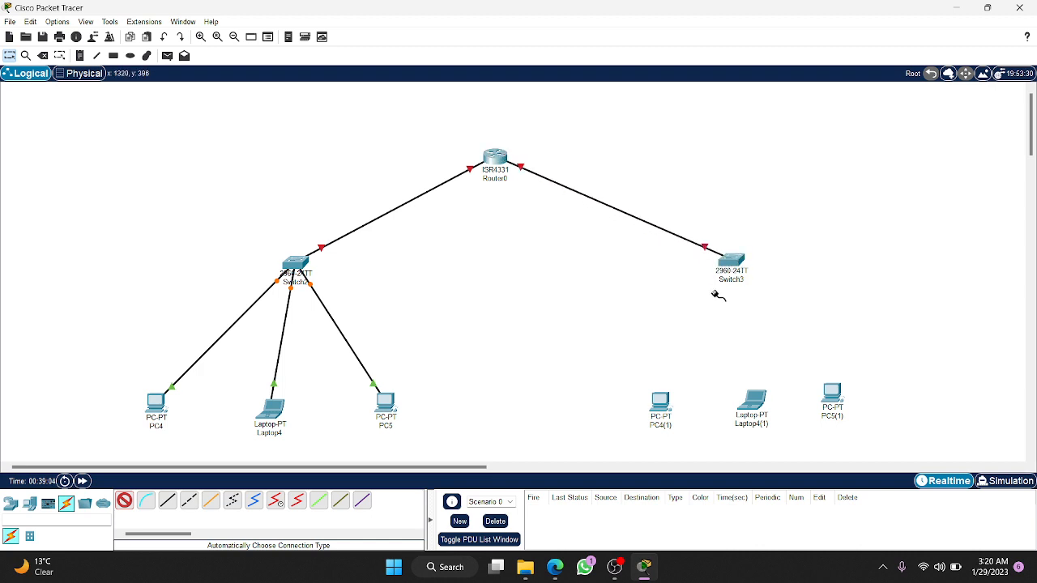
- Connect the right group's two PCs and laptop to the right switch with automatically chosen cables
left_click(721, 291)
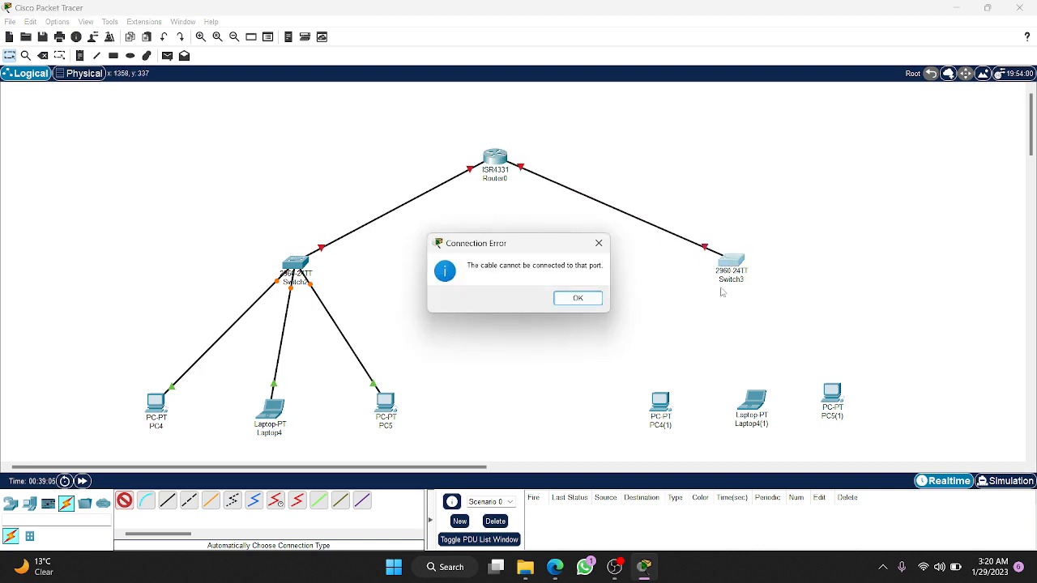
left_click(576, 298)
left_click(659, 396)
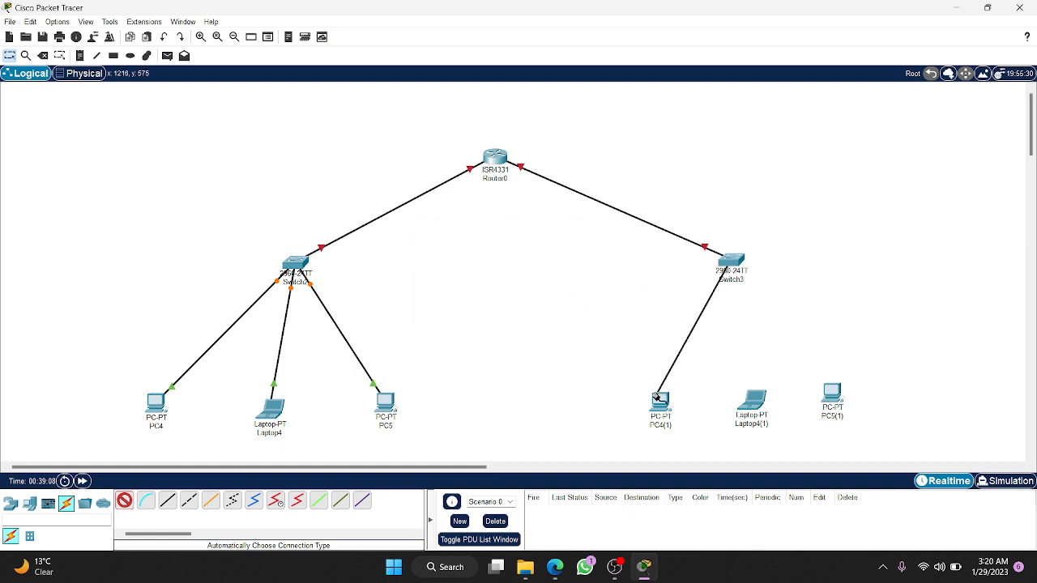
left_click(734, 264)
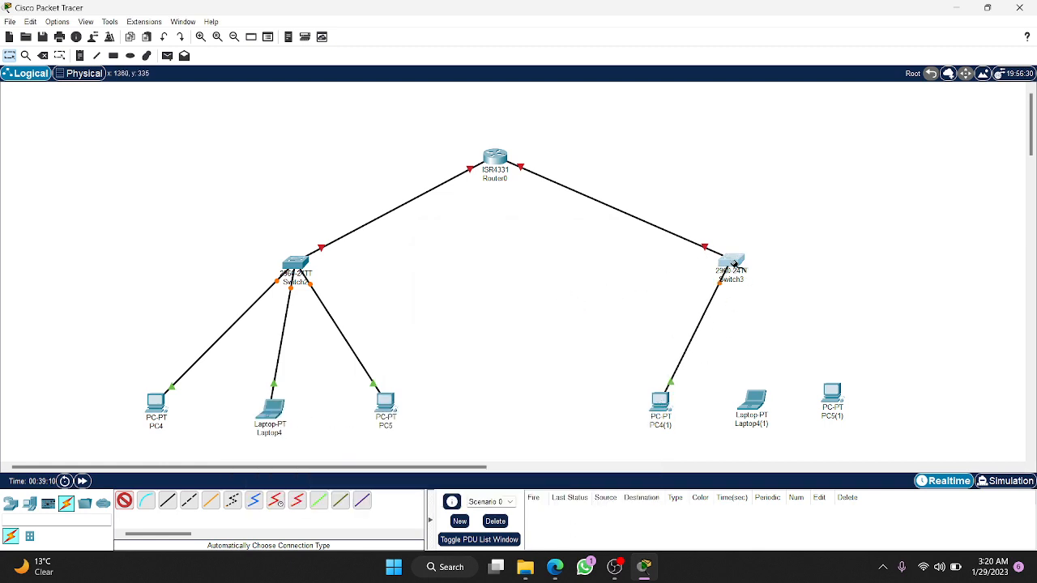
left_click(752, 395)
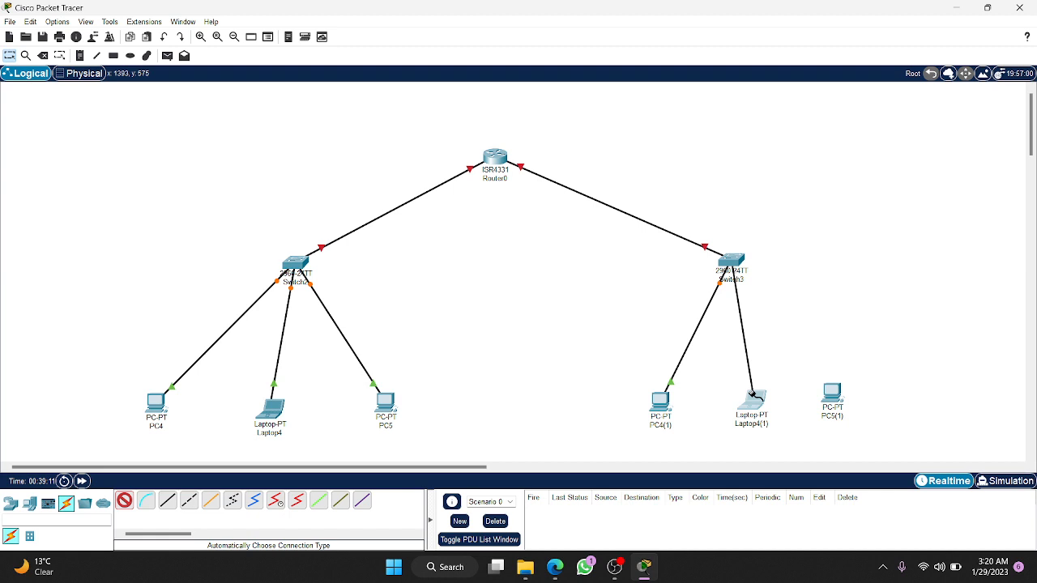
left_click(733, 264)
left_click(833, 376)
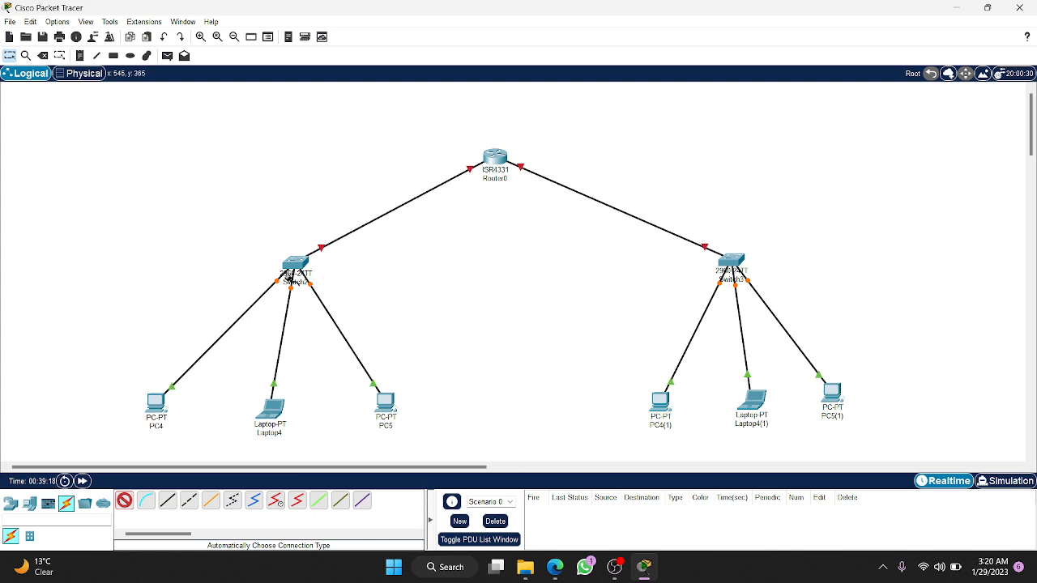
- Assign PC4 the static IPv4 address 192.168.1.1 with subnet mask 255.255.255.0
mouse_move(280, 277)
key("Escape")
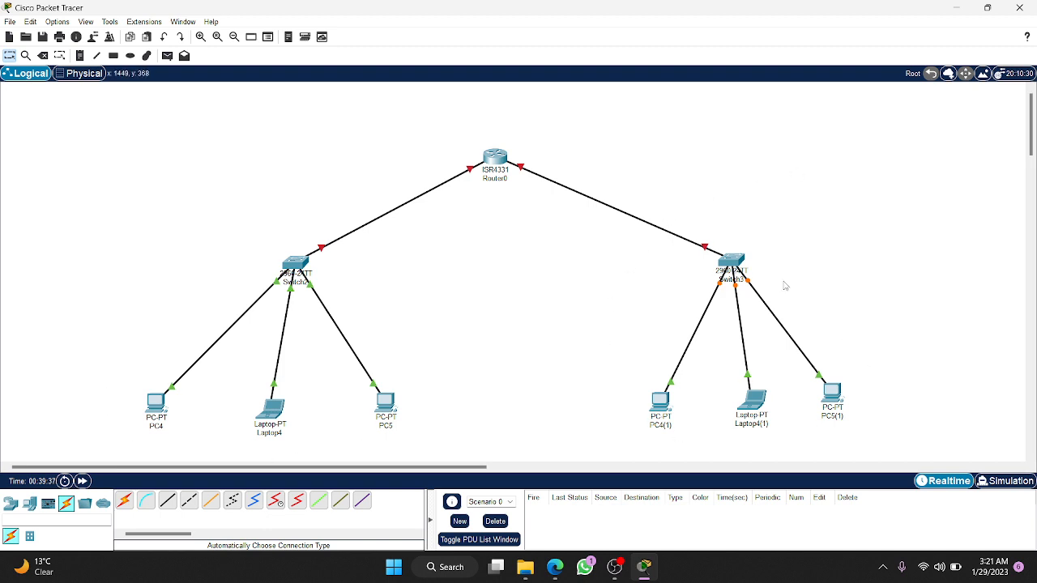
left_click(155, 401)
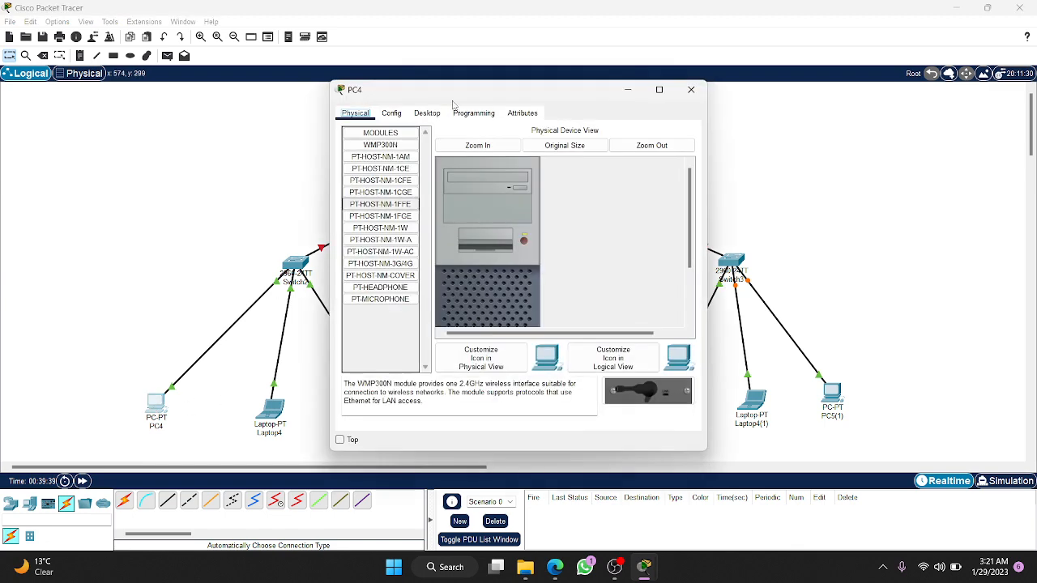
left_click(426, 114)
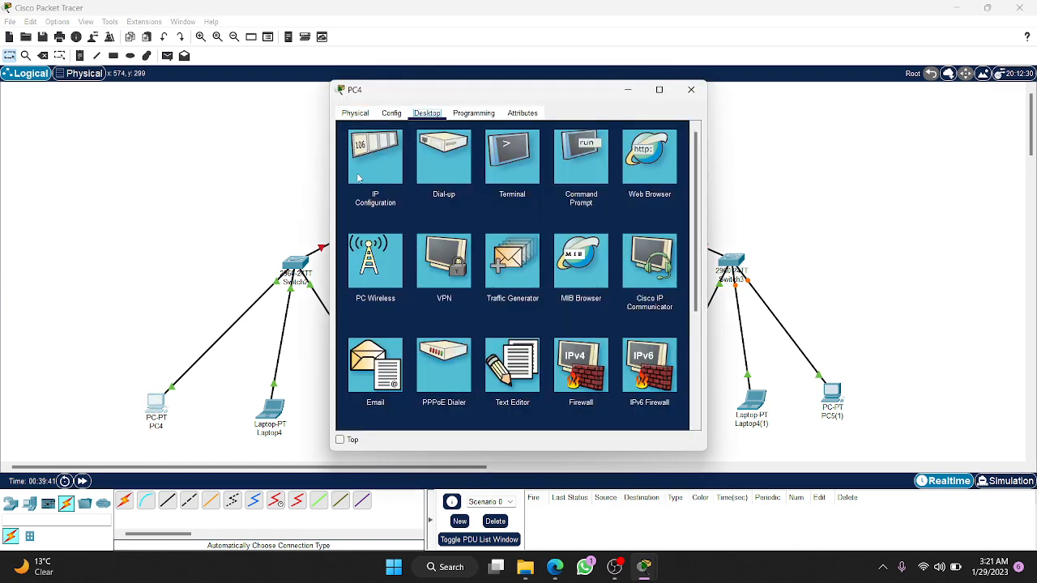
left_click(359, 178)
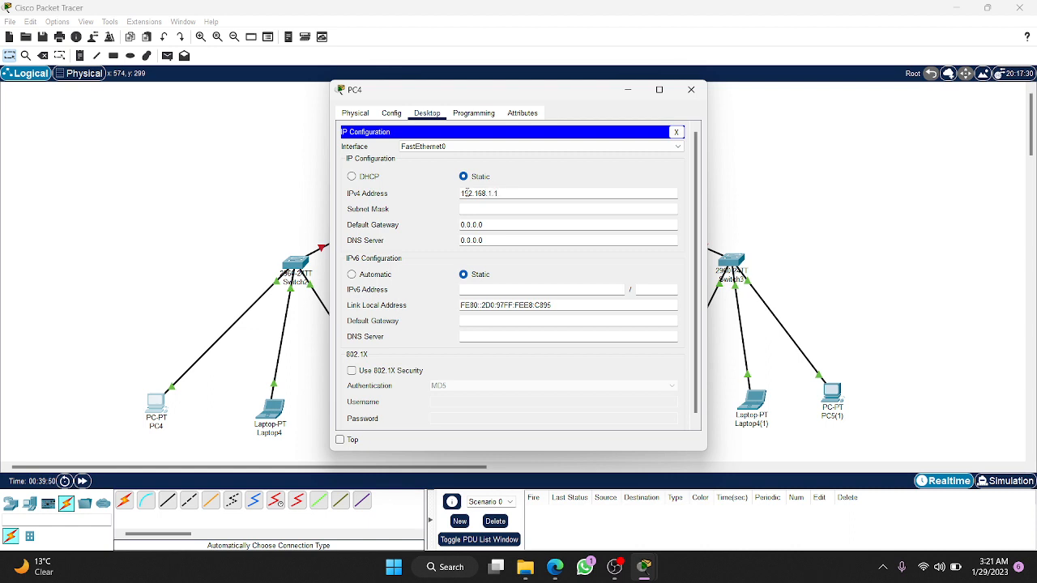
left_click(500, 209)
left_click_drag(511, 192, 452, 200)
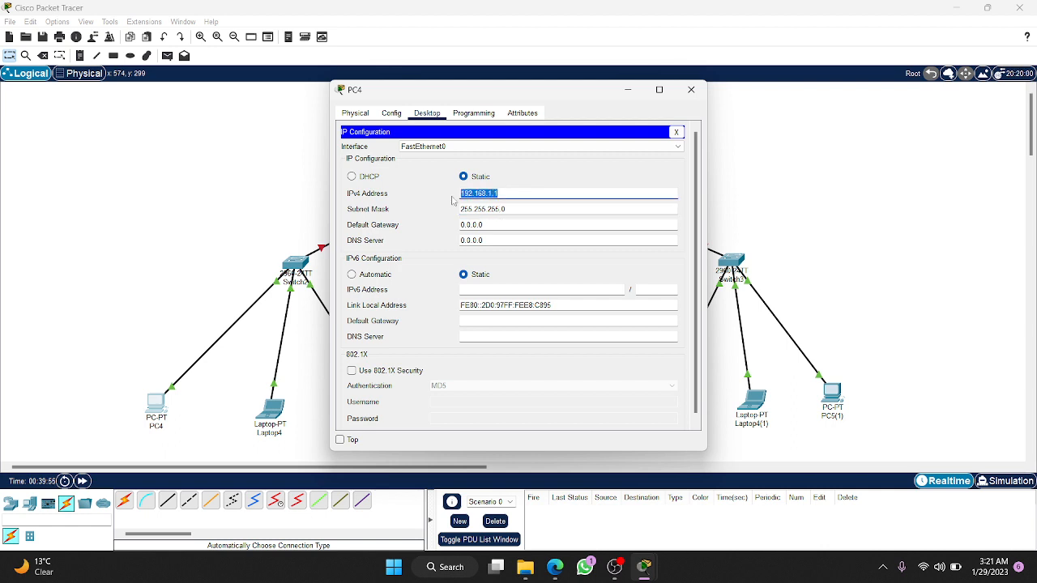
left_click(691, 89)
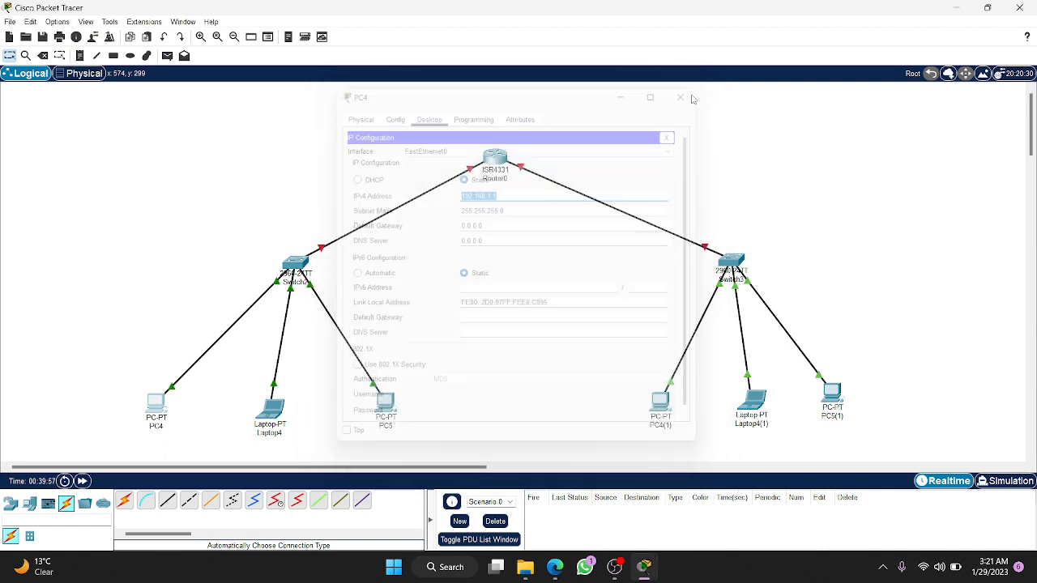
- Assign Laptop4 the static IPv4 address 192.168.1.2 with subnet mask 255.255.255.0
left_click(273, 409)
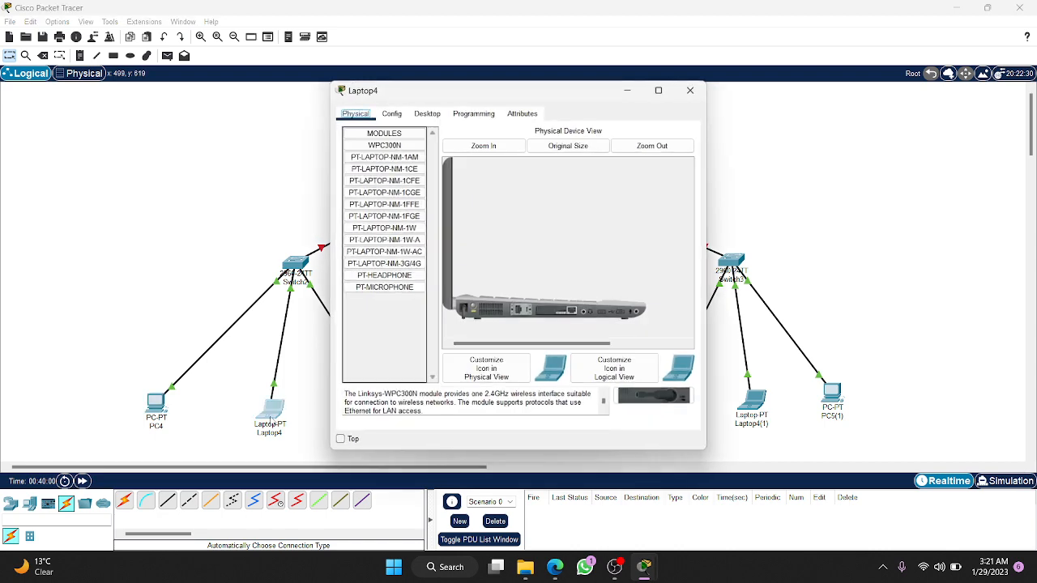
left_click(428, 114)
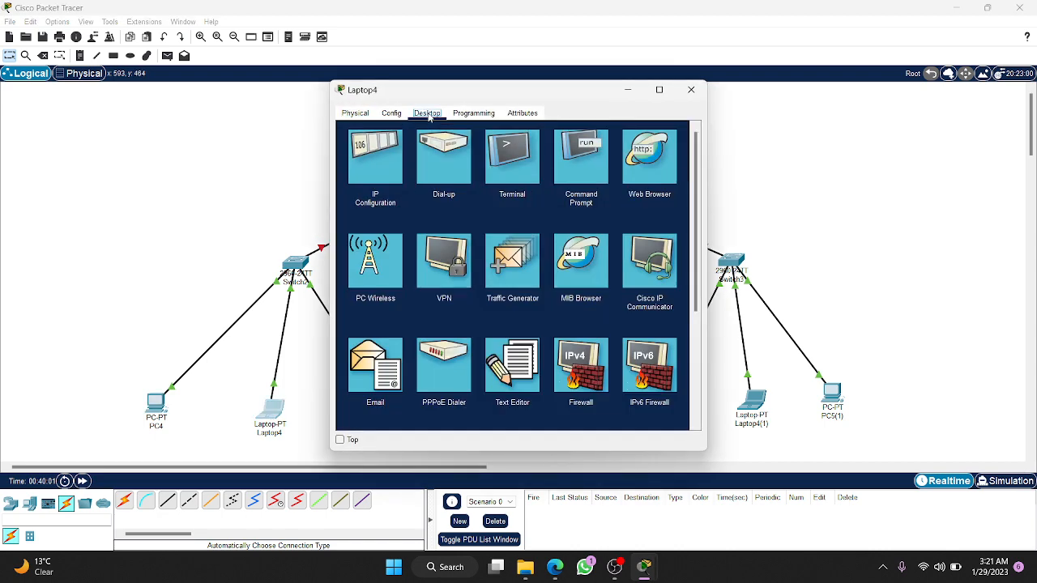
left_click(395, 146)
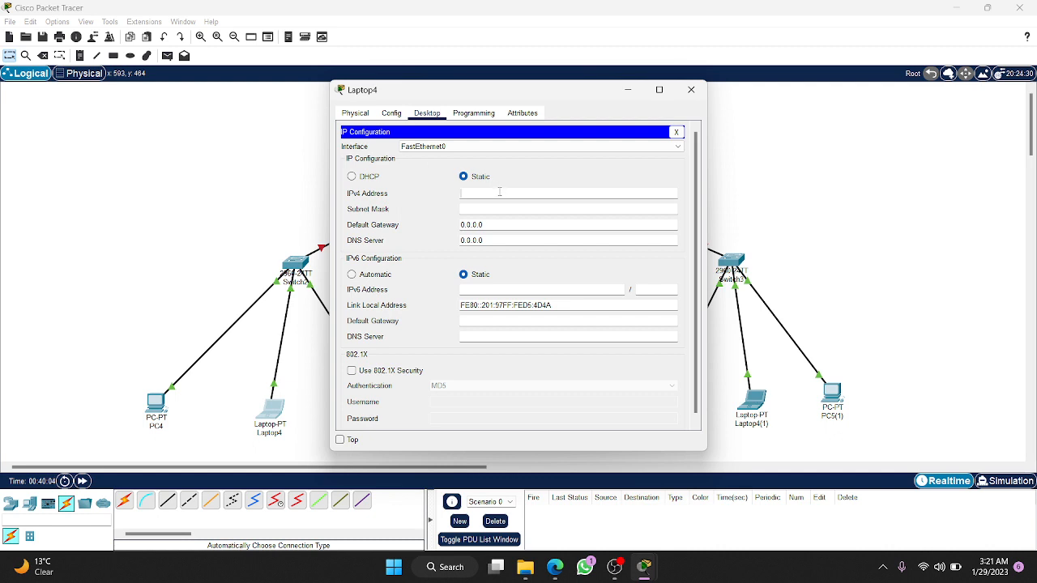
left_click(499, 192)
type("192.168.1.1")
left_click(507, 208)
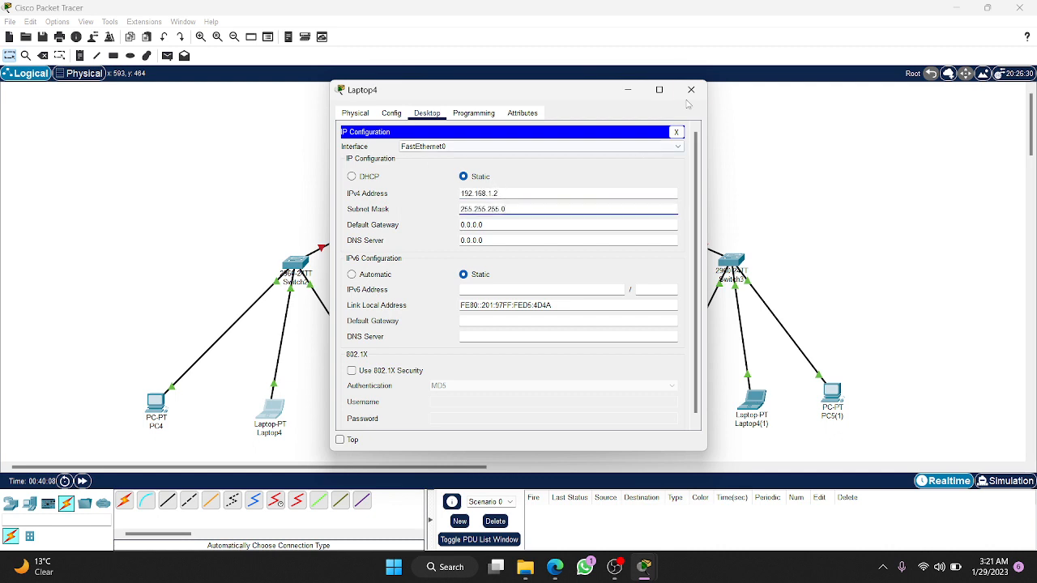
left_click(690, 94)
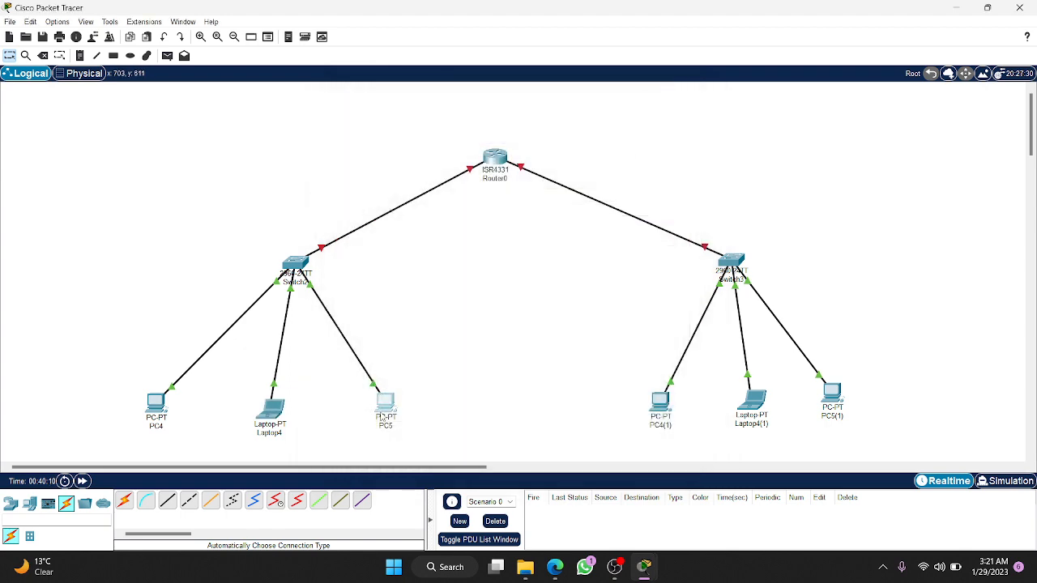
- Assign PC5 a static IPv4 address in the 192.168.1 network and fill in its subnet mask
left_click(386, 401)
left_click(427, 113)
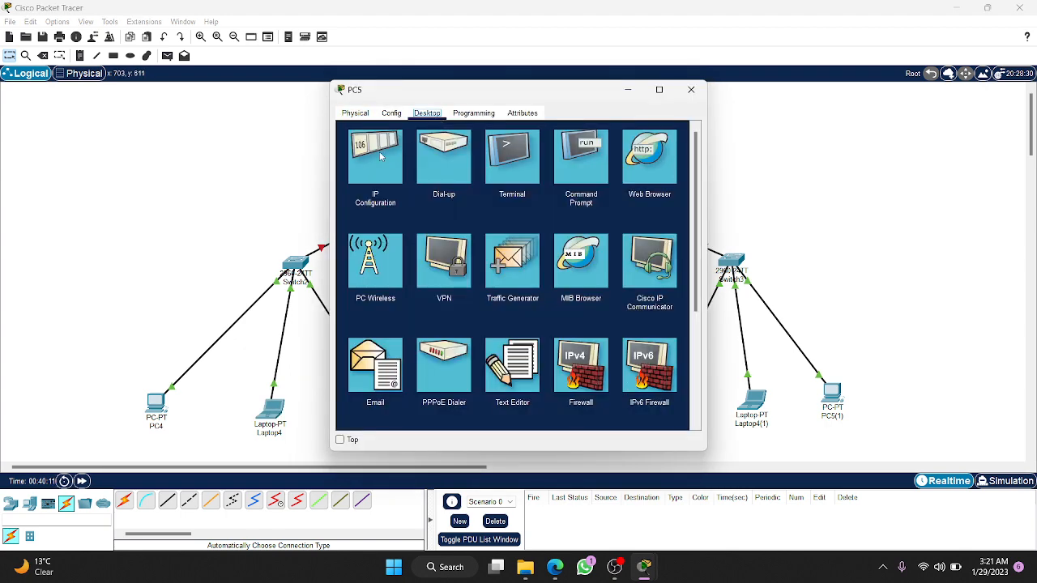
left_click(379, 156)
left_click(480, 193)
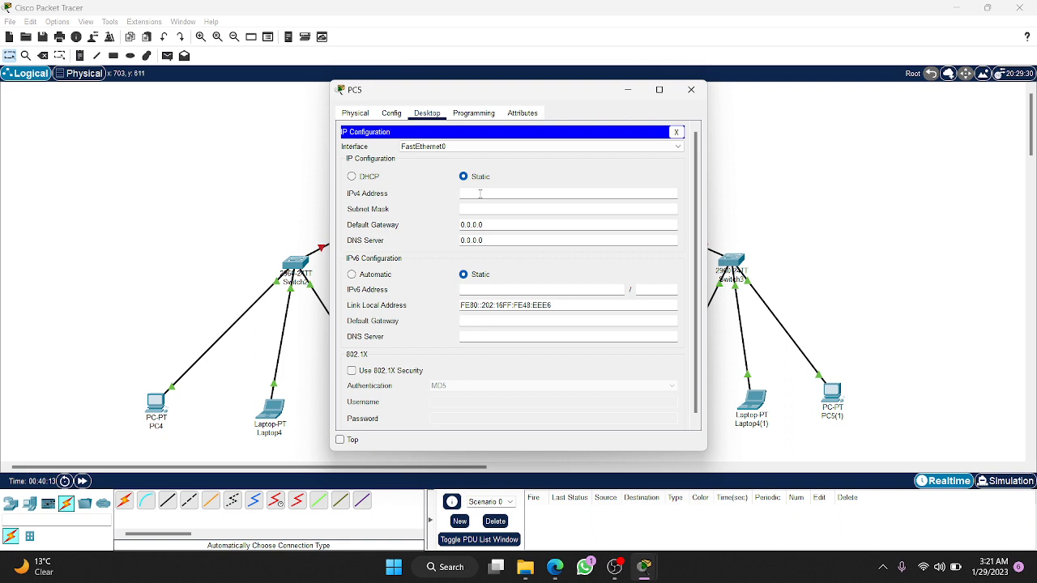
type("192.168.1.1")
key("Tab")
left_click(689, 91)
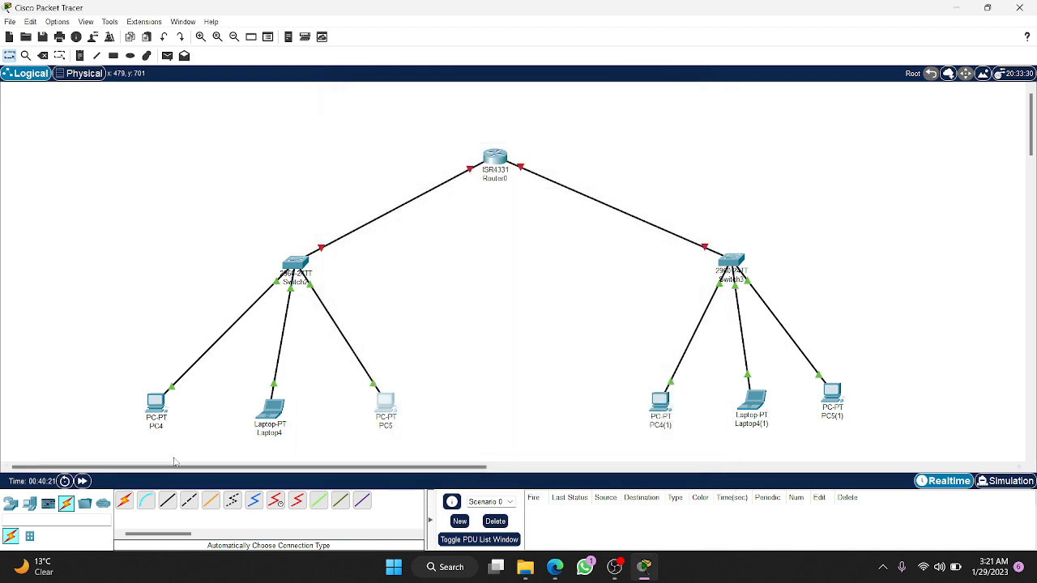
- Review PC4's IP configuration alongside the left group of devices, and close it
left_click(156, 403)
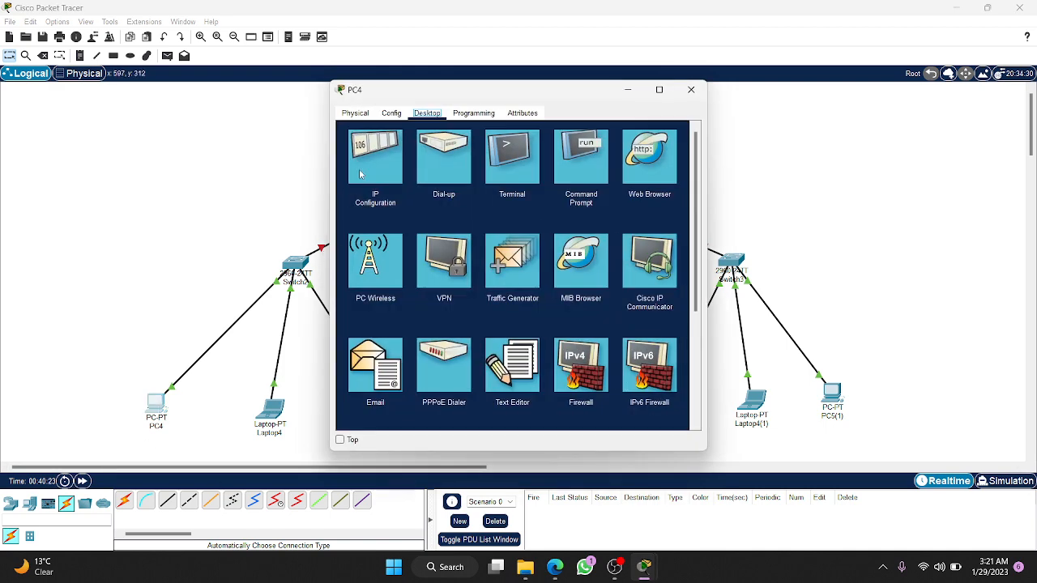
left_click(393, 150)
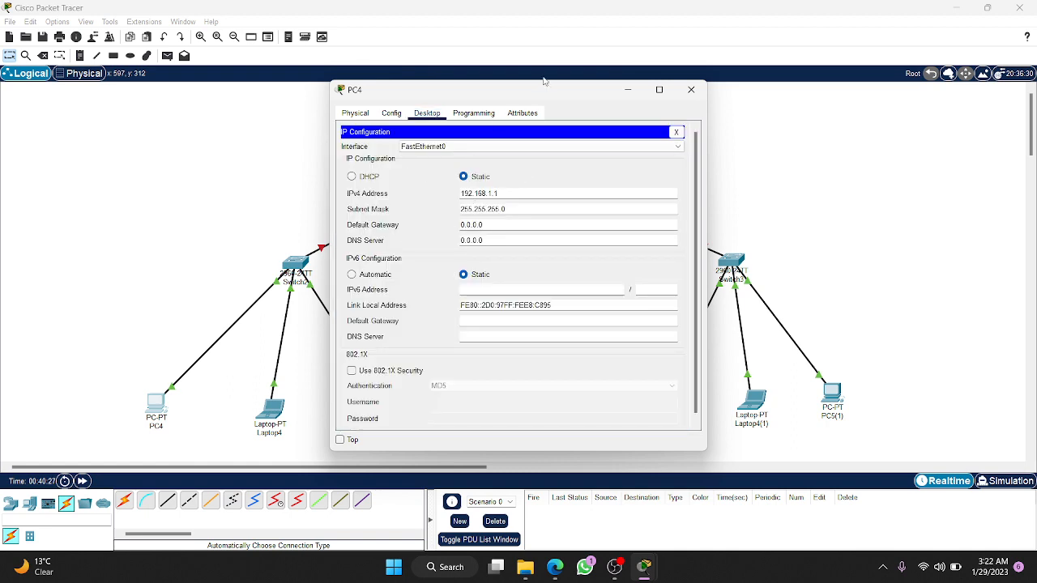
left_click_drag(542, 96, 889, 311)
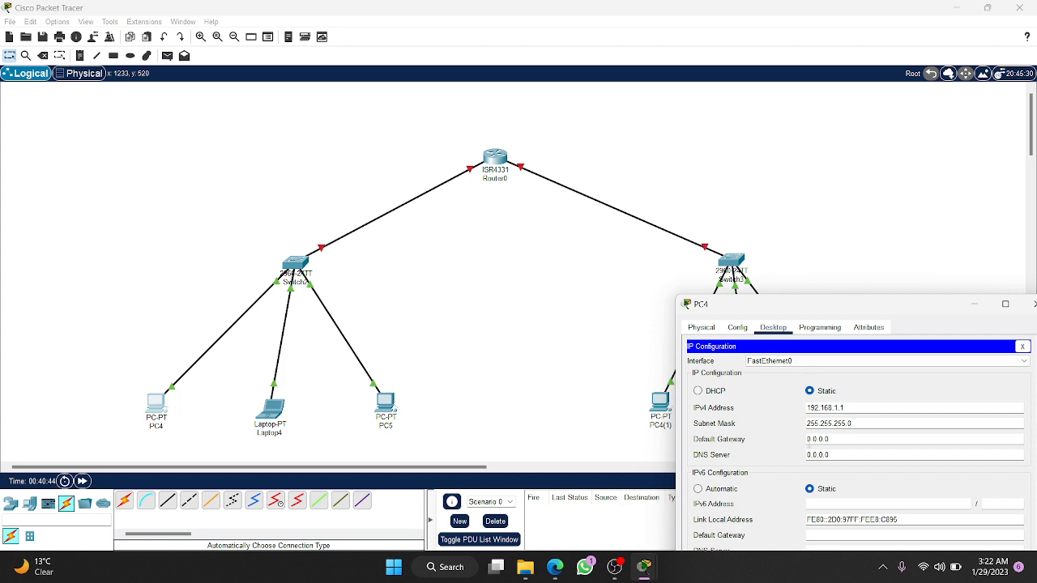
left_click_drag(906, 311, 830, 291)
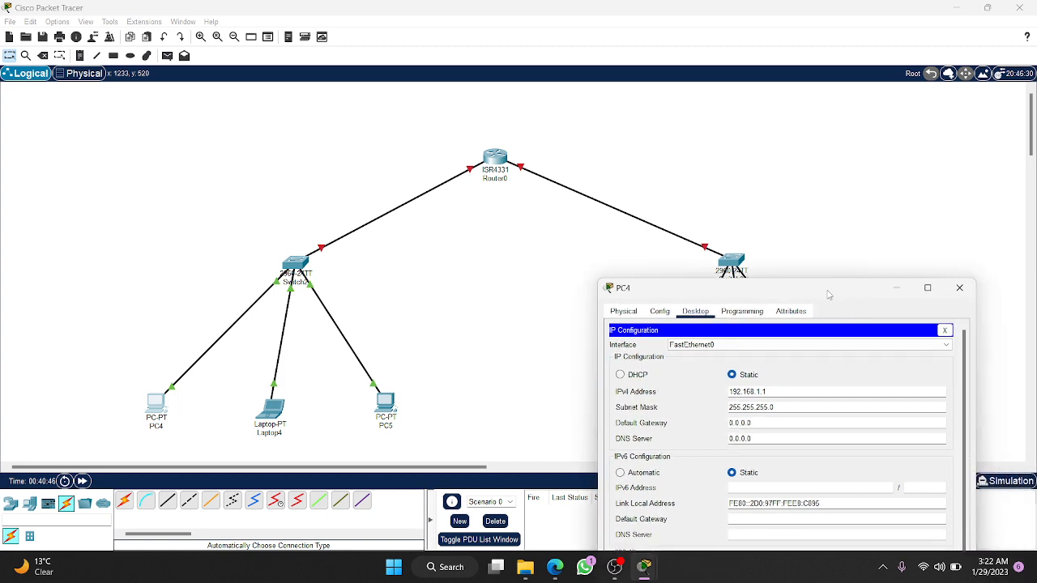
left_click(960, 290)
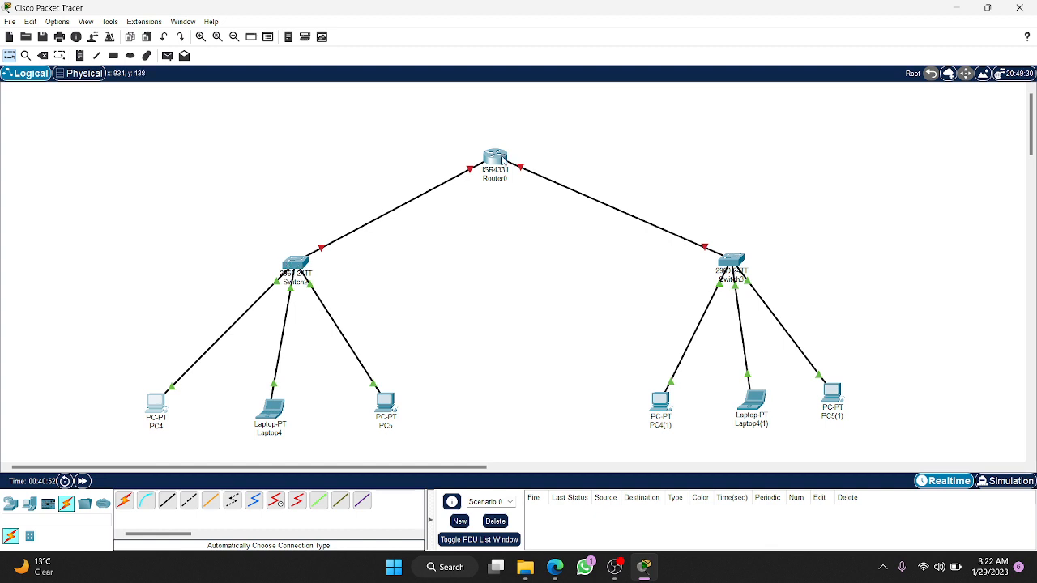
- Set the IPv4 address of Router0's GigabitEthernet0/0/0 interface to 192.168.1.4
left_click(500, 158)
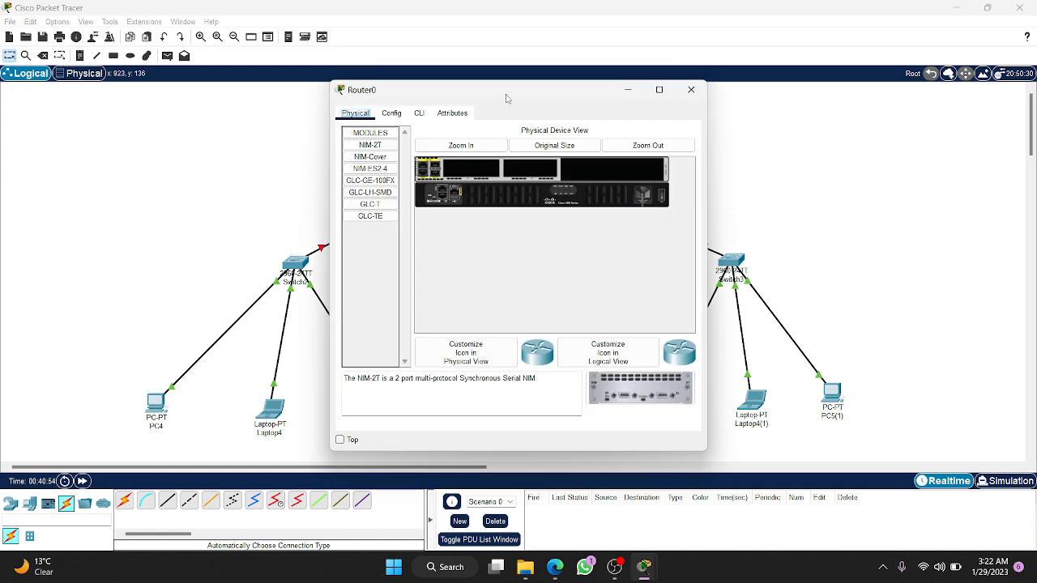
left_click_drag(508, 99, 738, 99)
left_click(532, 139)
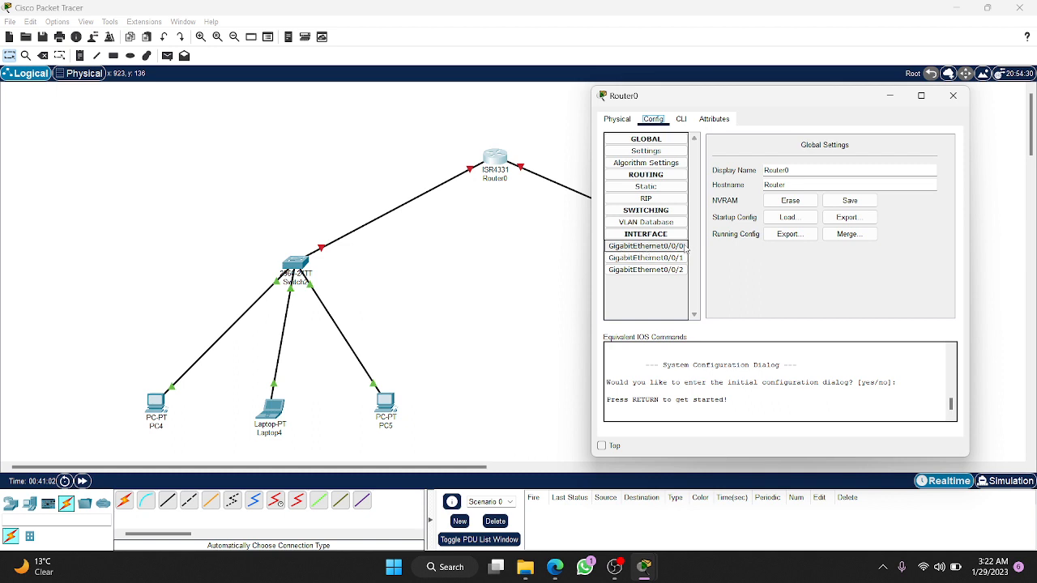
left_click(464, 196)
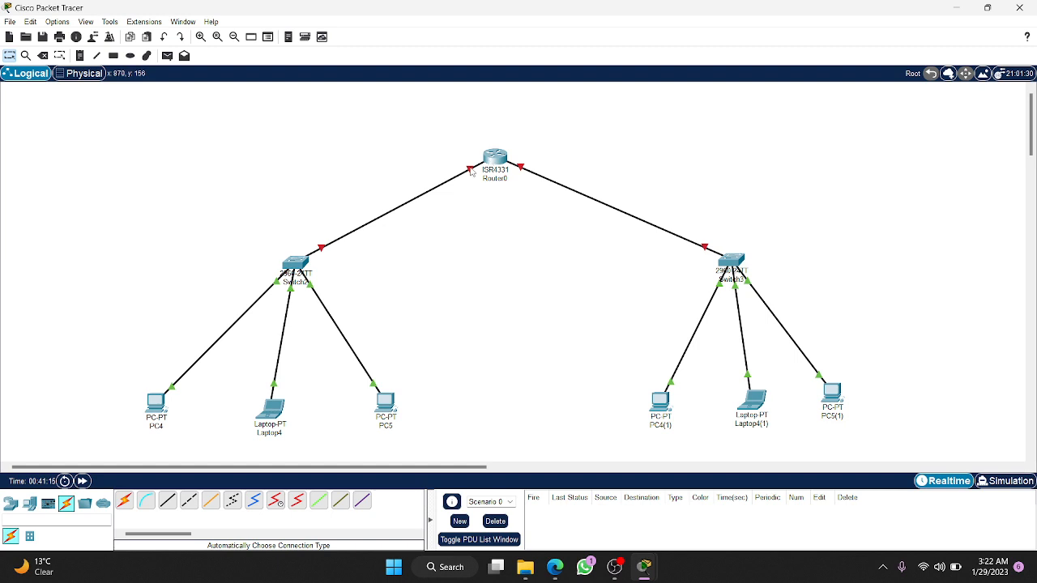
left_click(492, 162)
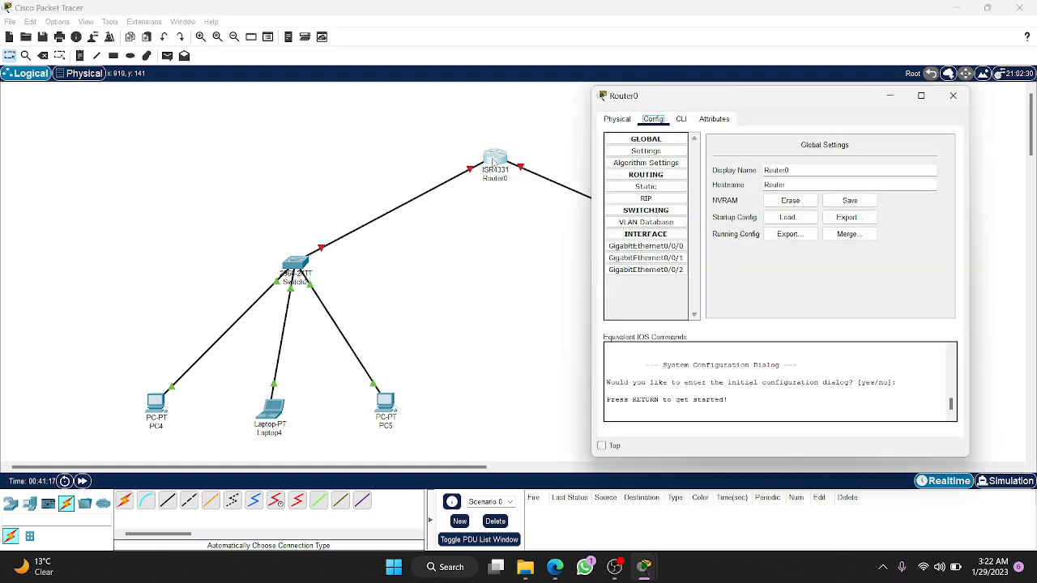
left_click(637, 247)
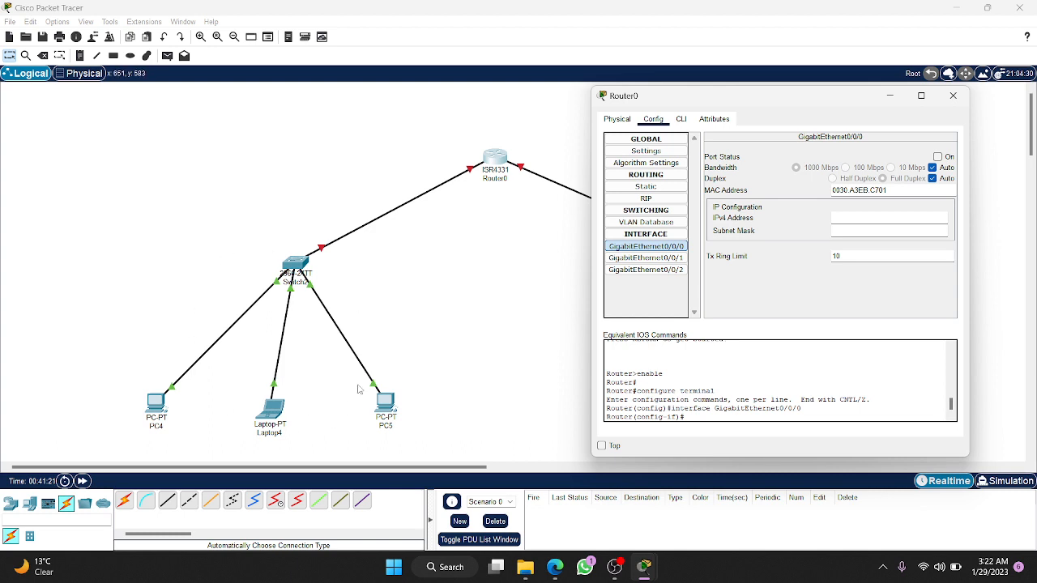
left_click(869, 222)
type("192.168.1.1")
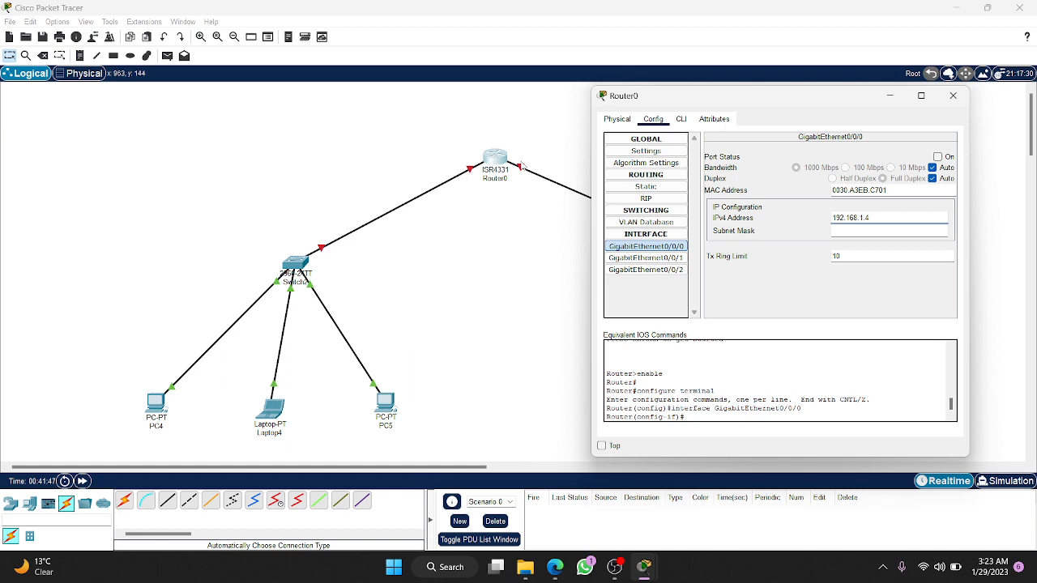
- Give Router0's GigabitEthernet0/0/0 interface the subnet mask 255.255.255.0 and turn its port on
left_click_drag(744, 107, 464, 370)
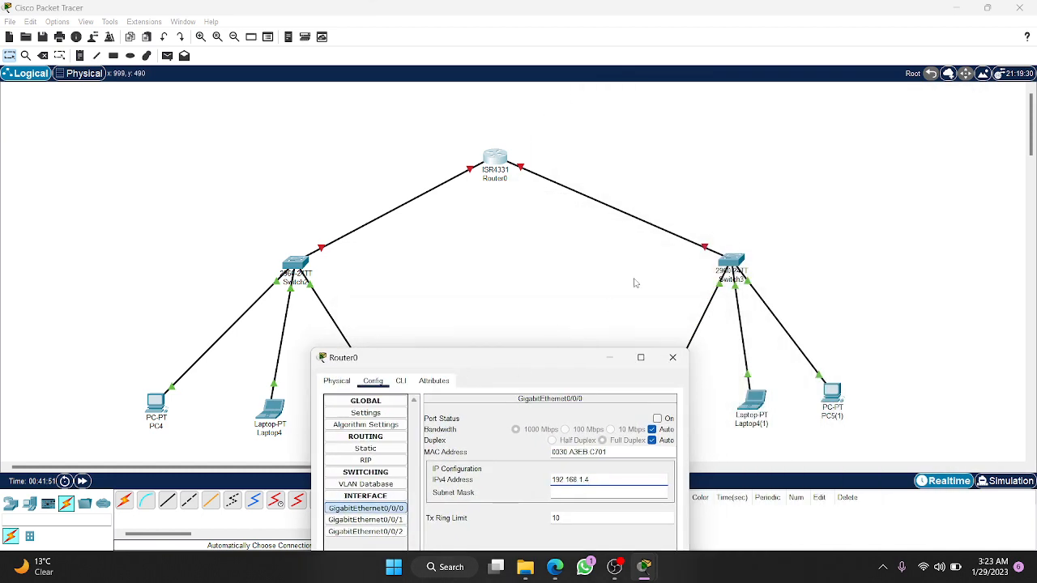
left_click_drag(525, 366, 735, 185)
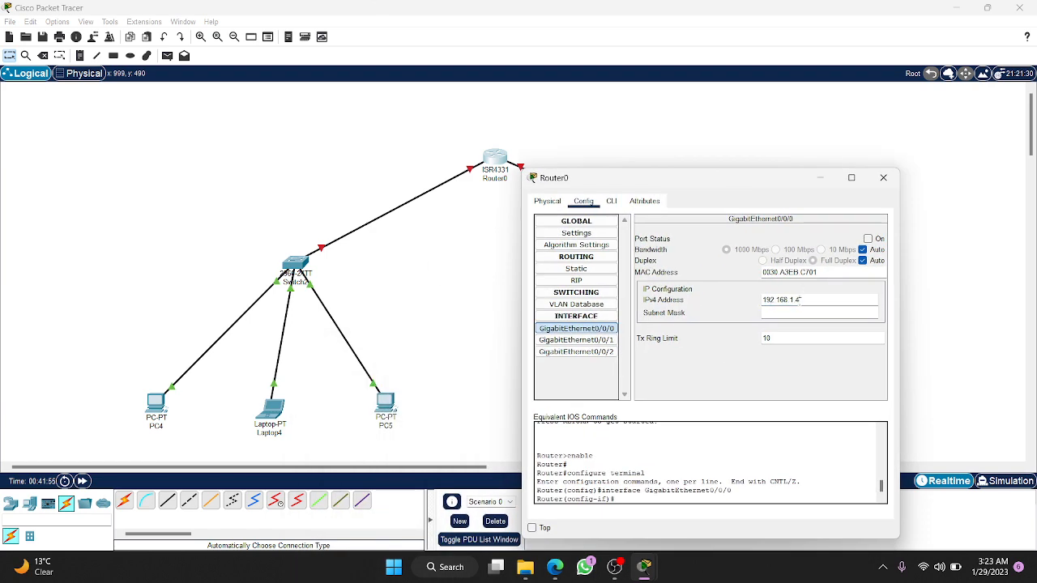
left_click(796, 312)
left_click(792, 312)
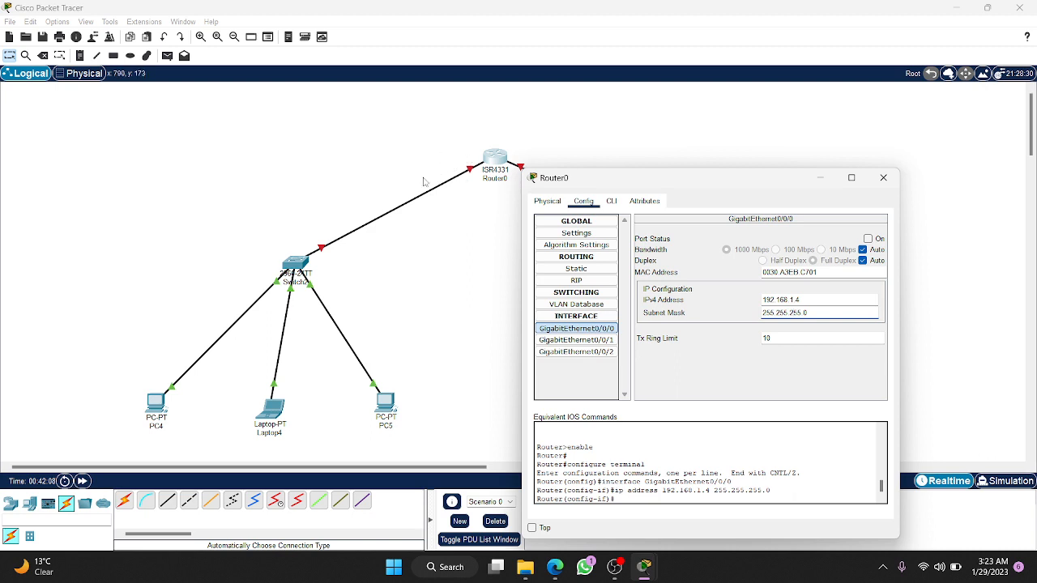
left_click(869, 239)
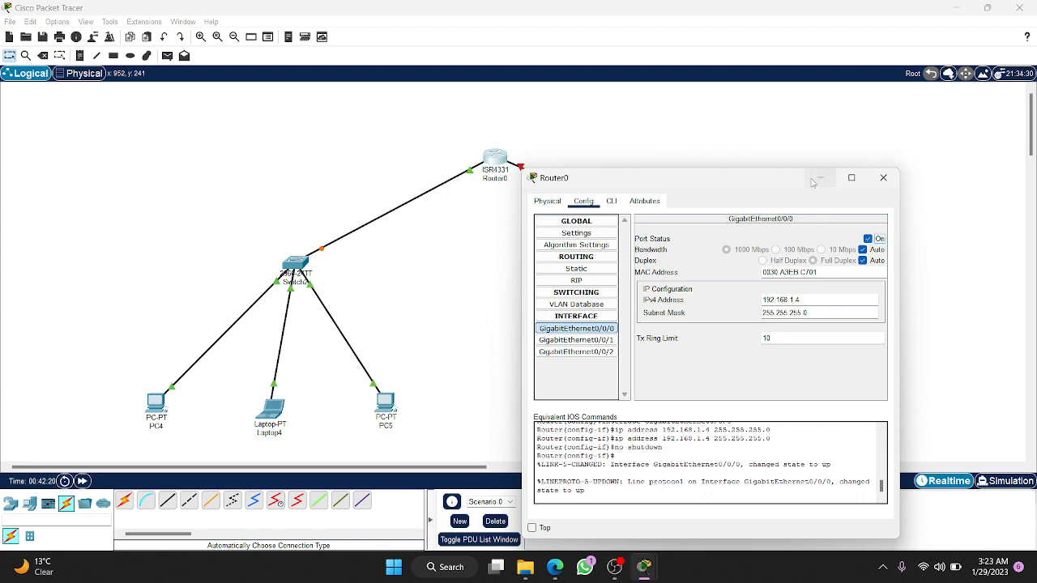
left_click_drag(778, 189, 319, 146)
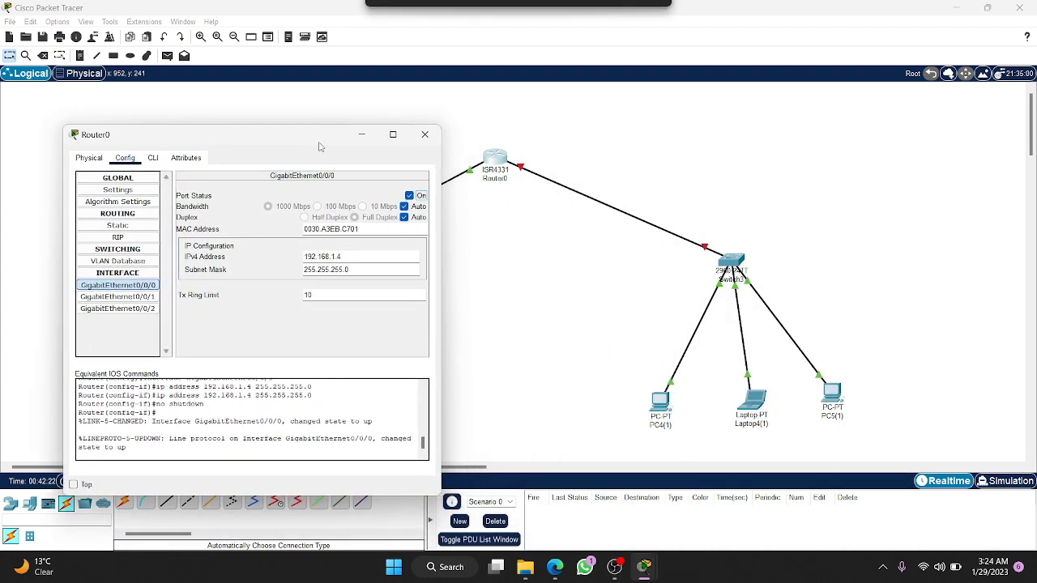
left_click(98, 297)
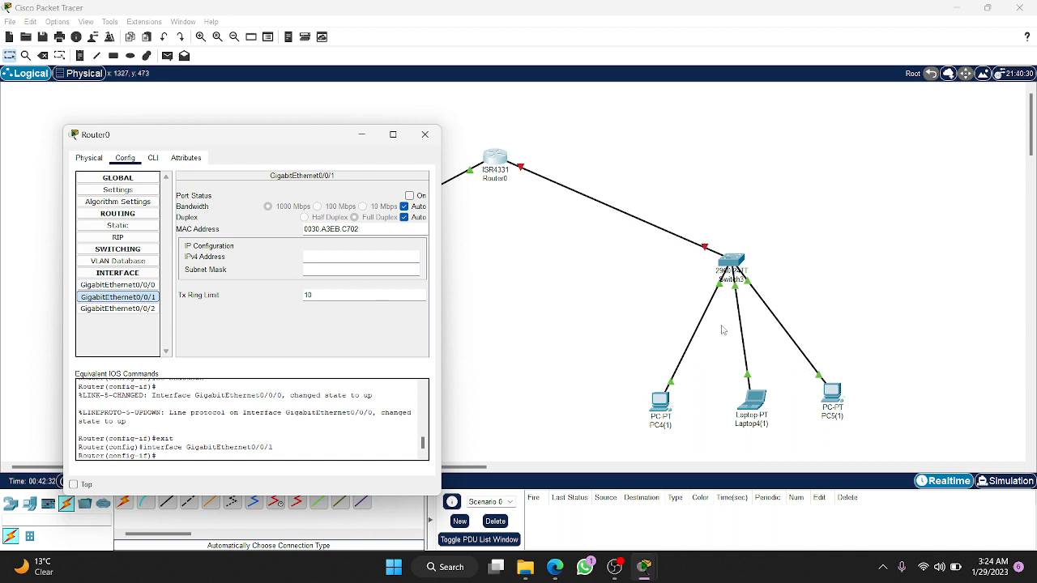
left_click(424, 135)
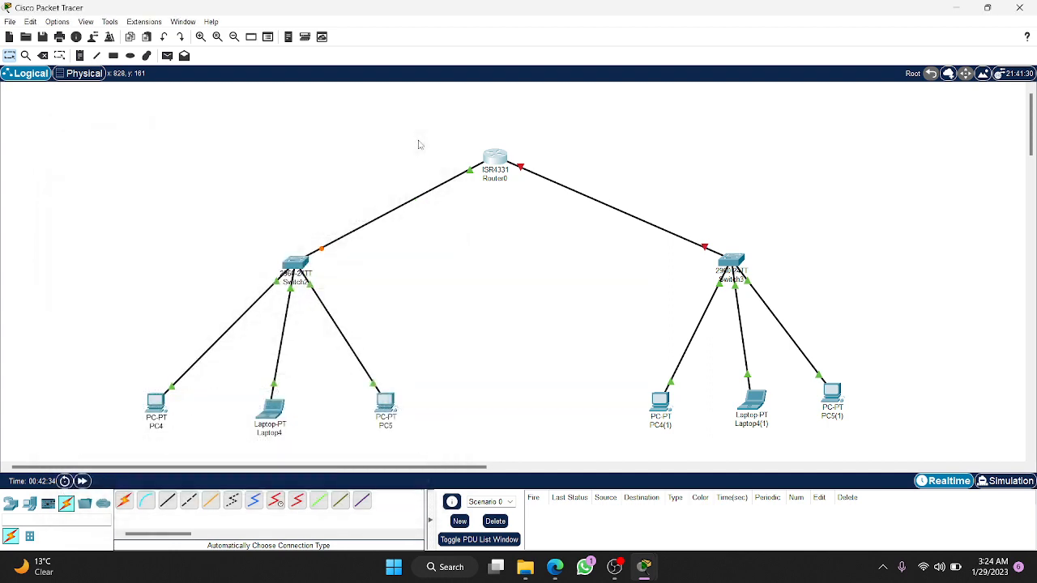
- Assign PC4(1) the static IPv4 address 192.168.2.1 with subnet mask 255.255.255.0, and close its configuration
left_click(660, 403)
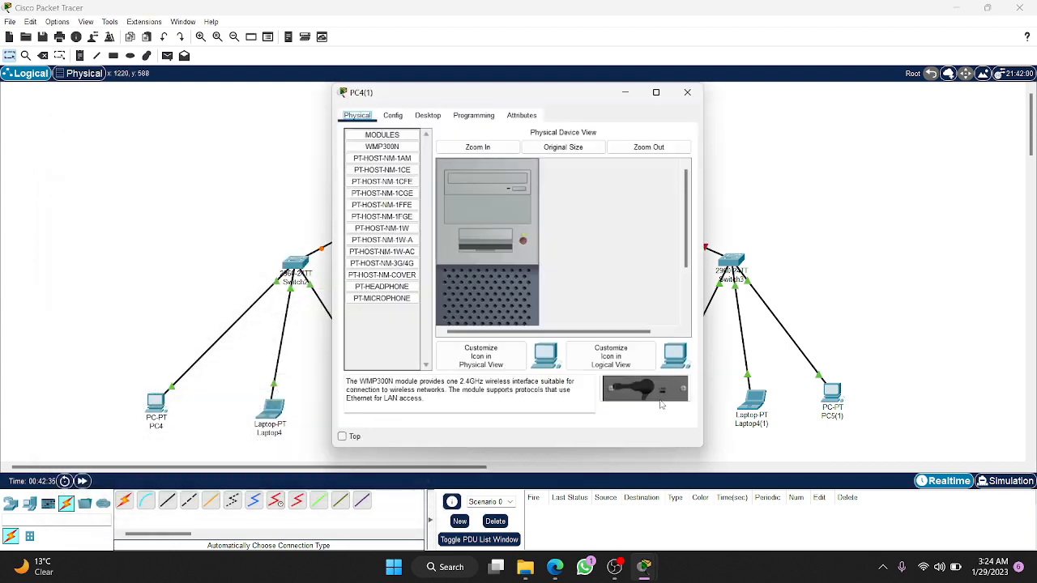
left_click(427, 113)
left_click(377, 156)
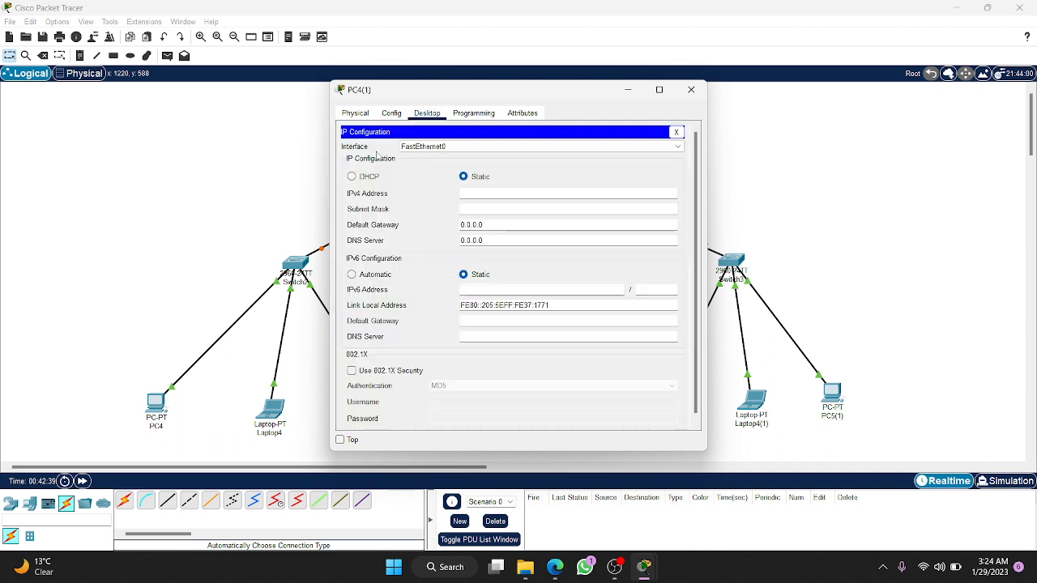
left_click(482, 194)
left_click(483, 193)
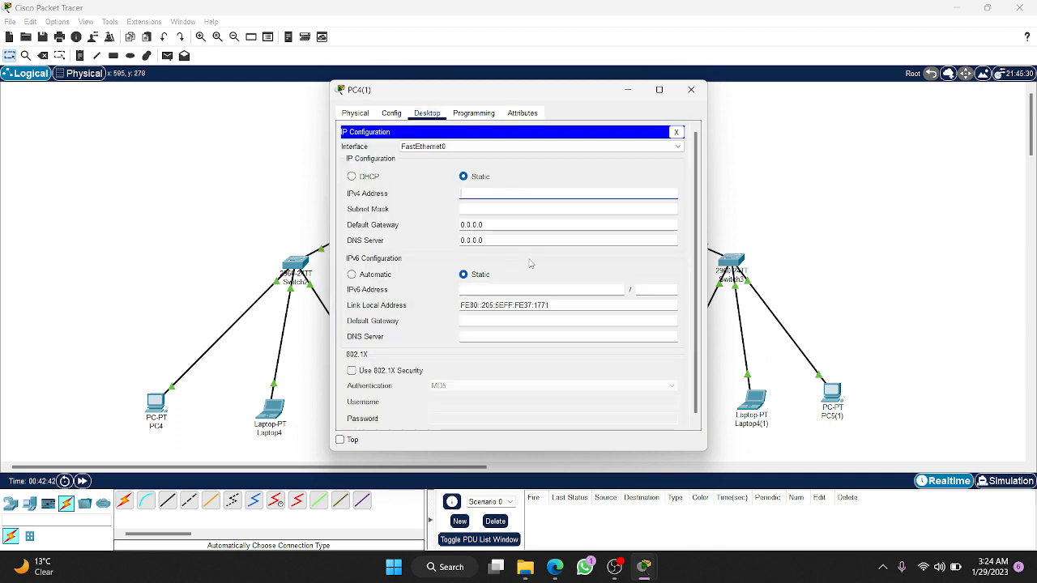
type("192.168.1.1")
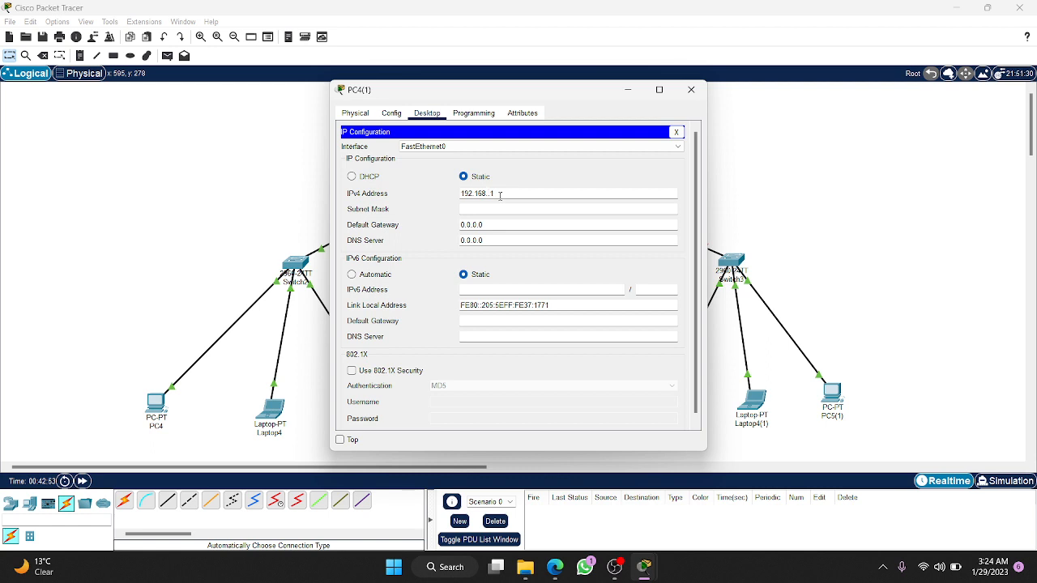
left_click(488, 195)
left_click(525, 208)
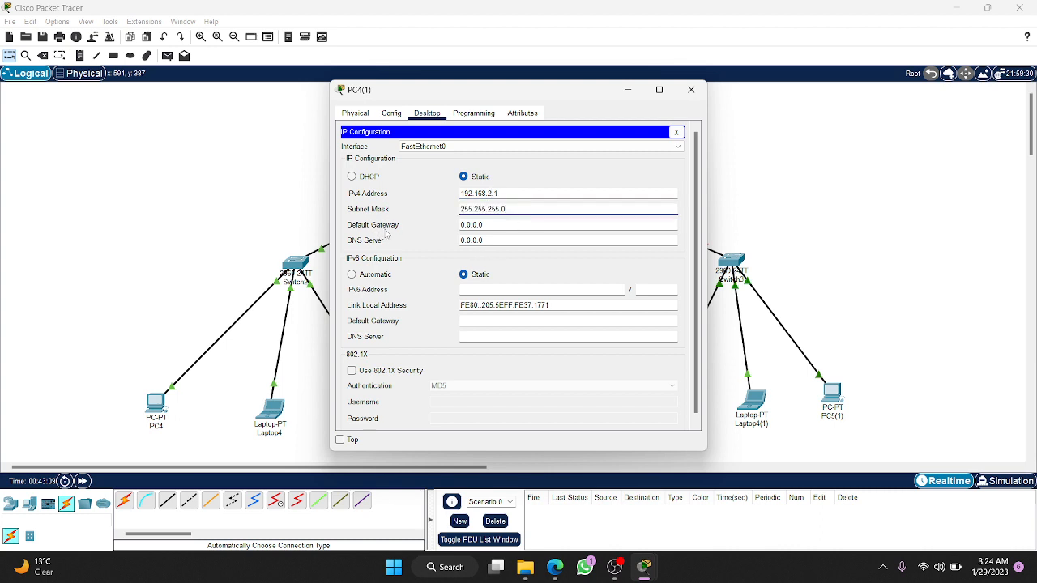
left_click_drag(551, 91, 794, 164)
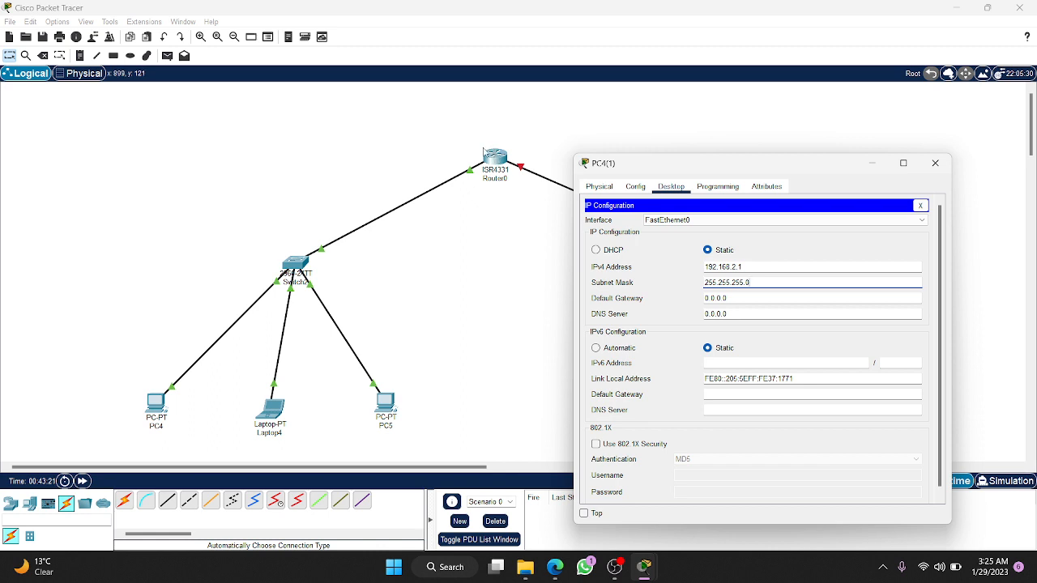
left_click(925, 170)
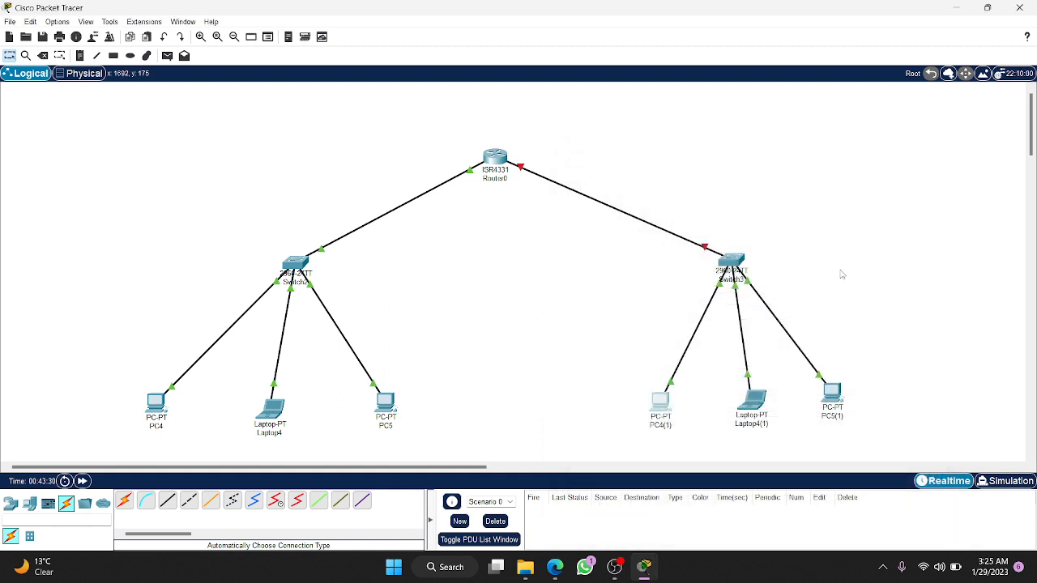
- Copy the IPv4 address from PC4(1)'s IP configuration and close the device
left_click(754, 395)
left_click(691, 90)
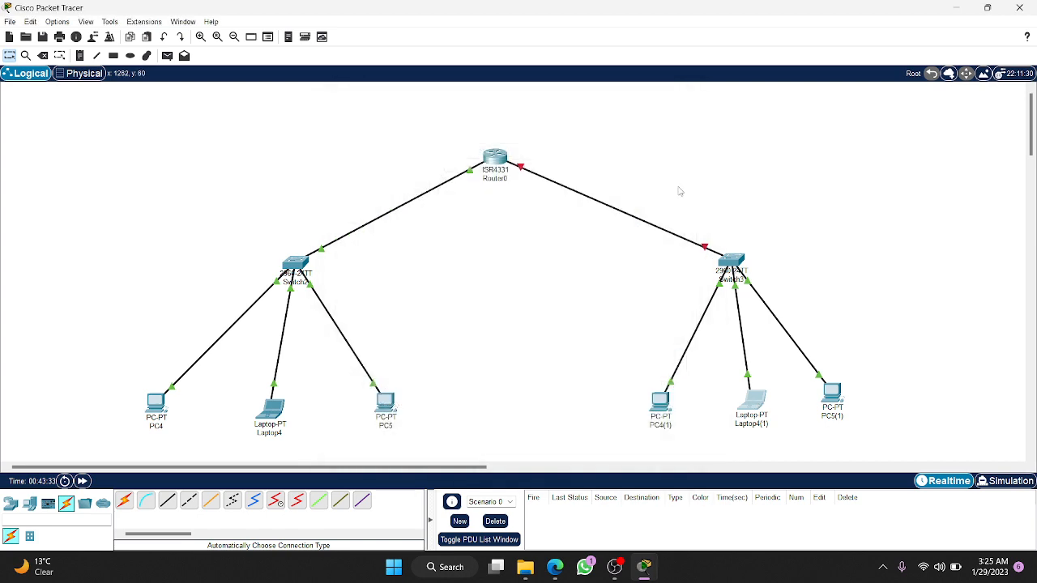
left_click(659, 405)
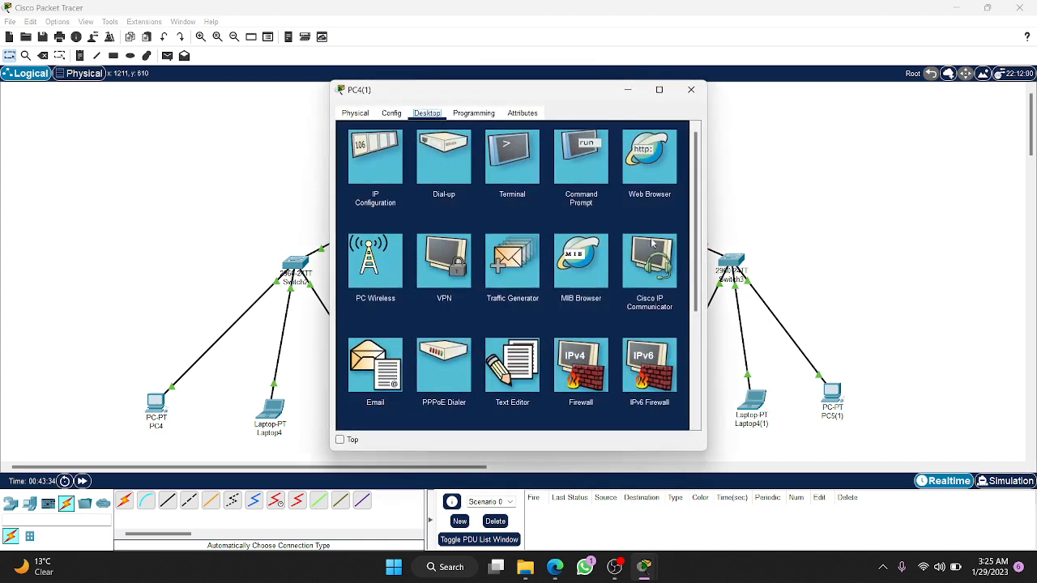
left_click(366, 160)
left_click_drag(503, 198, 455, 199)
key("BackSpace")
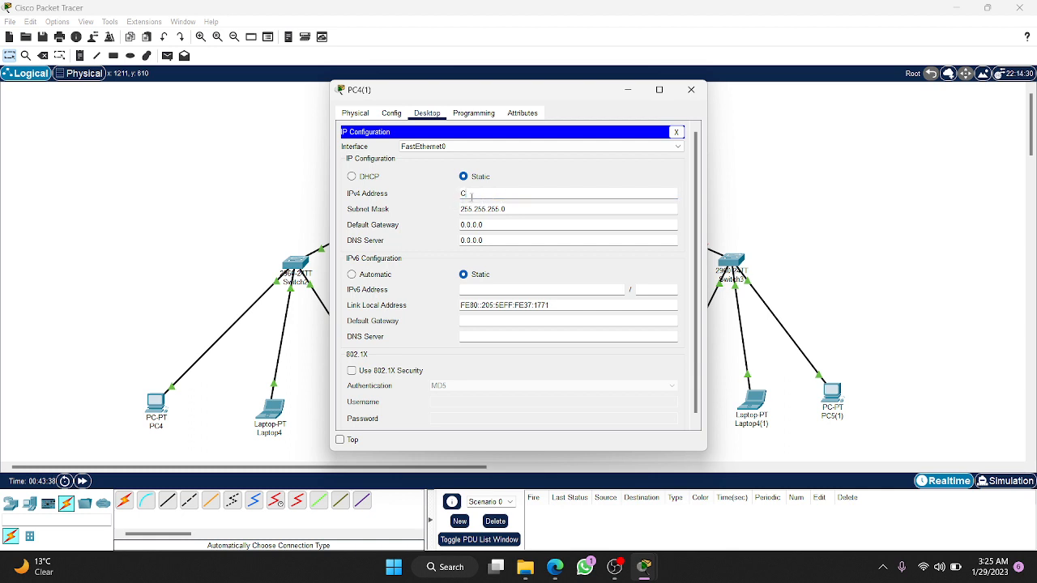
key("ctrl+z")
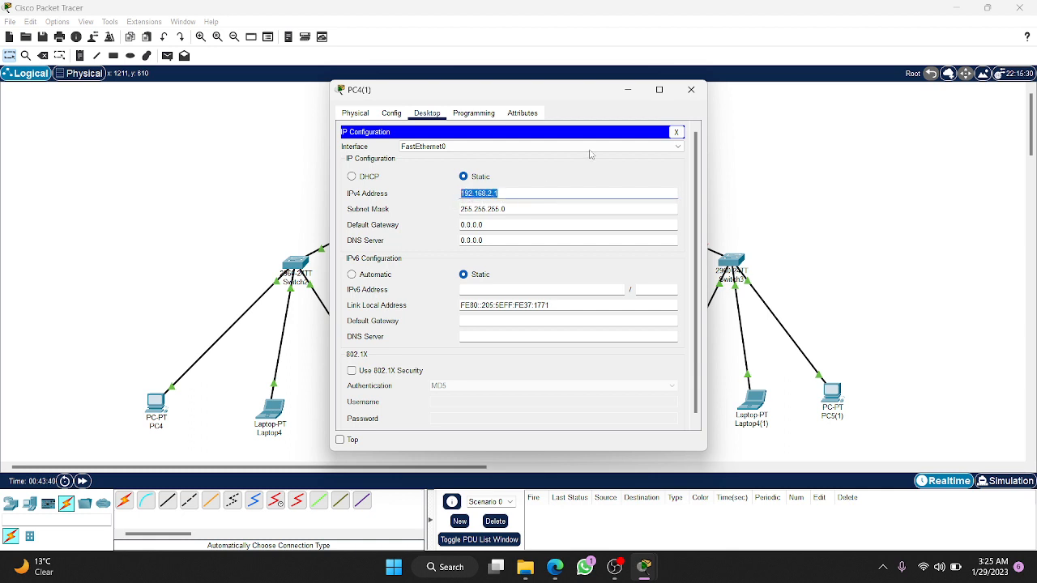
left_click(691, 89)
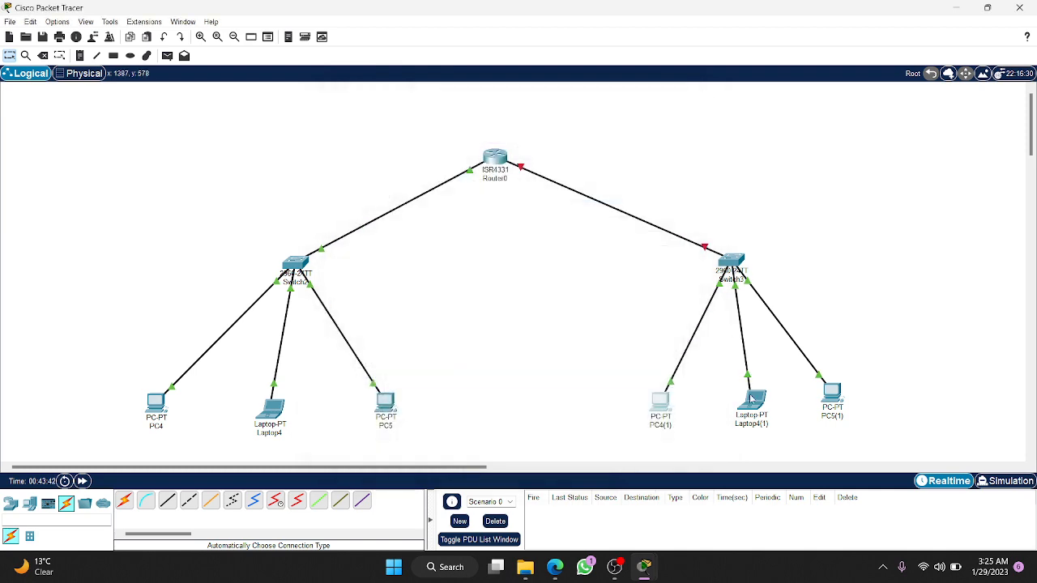
- Assign Laptop4(1) the static IPv4 address 192.168.2.2 with subnet mask 255.255.255.0, and close its configuration
left_click(752, 399)
left_click(438, 115)
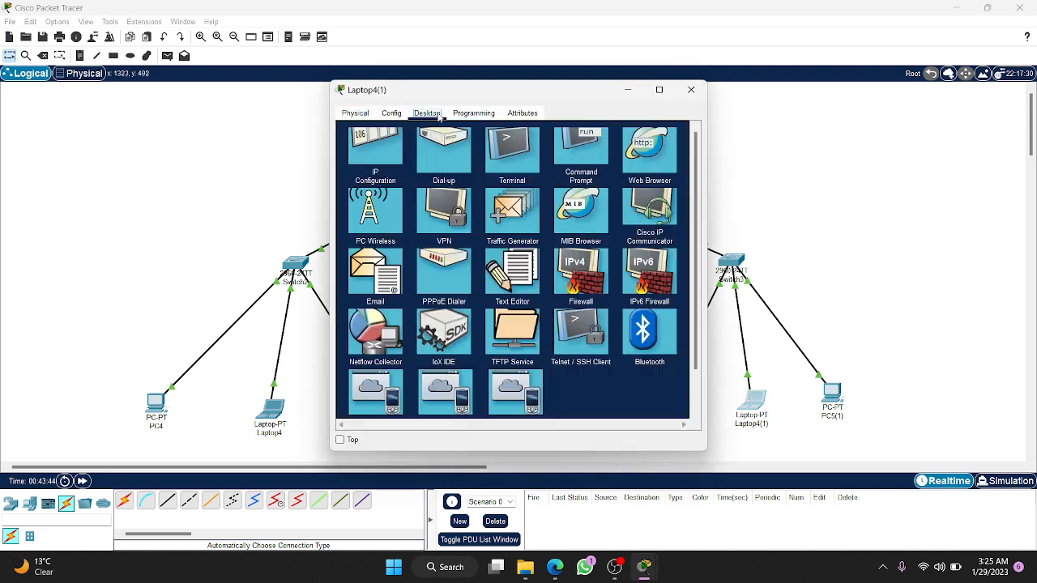
left_click(390, 151)
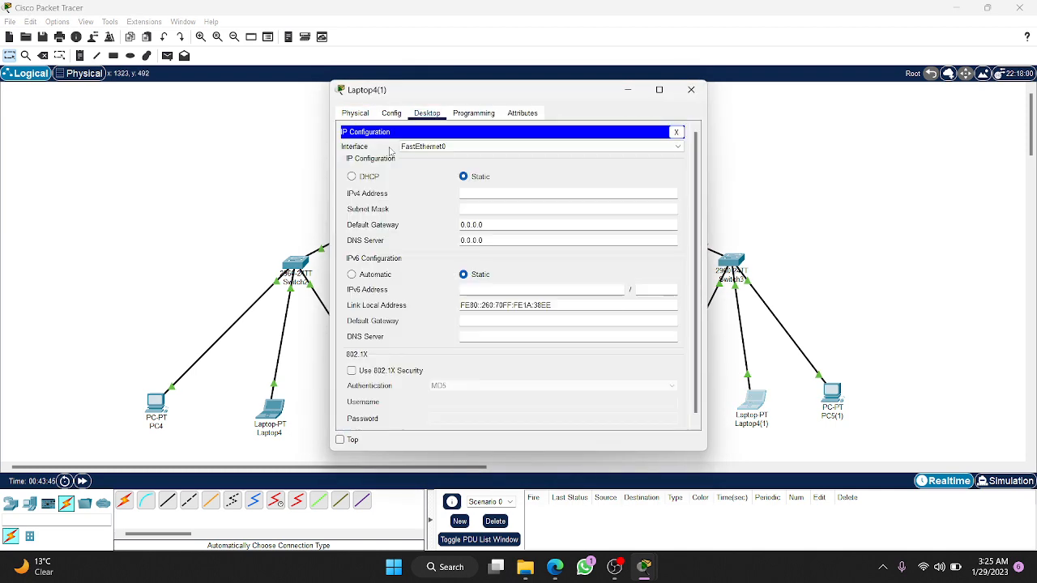
left_click(471, 192)
type("192.168.2.1")
left_click(490, 209)
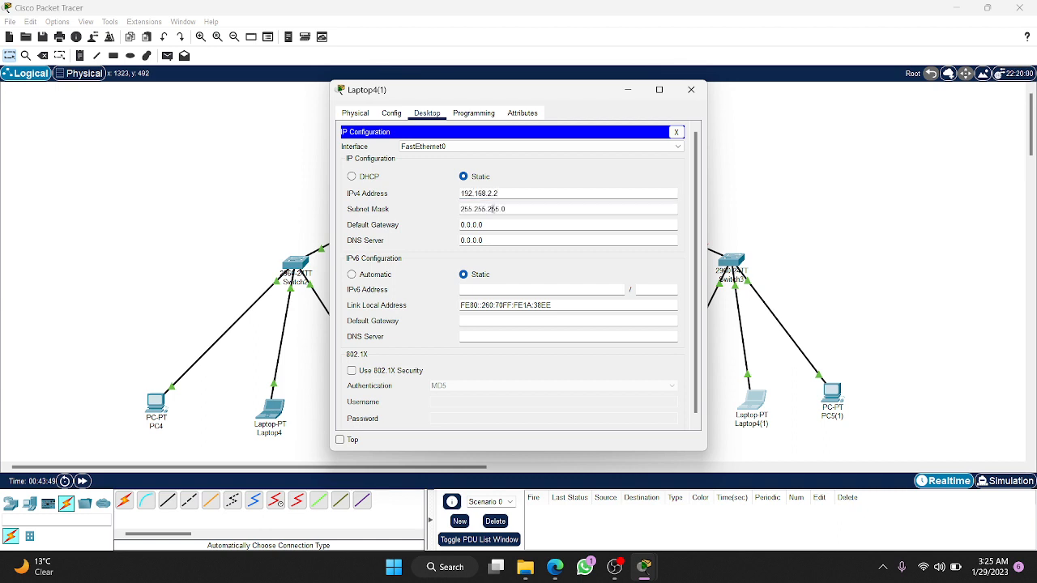
left_click(690, 89)
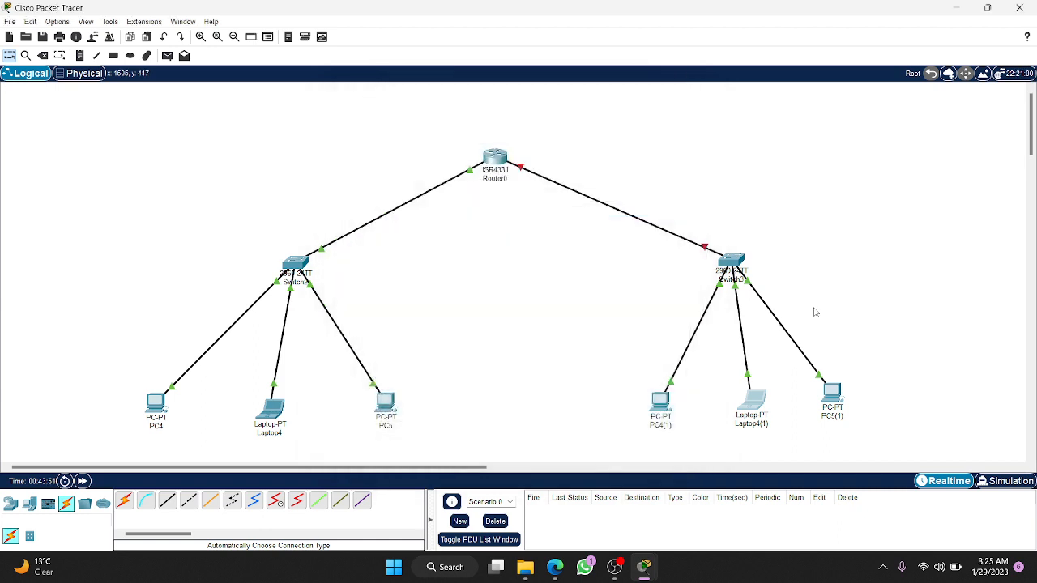
- Assign PC5(1) the static IPv4 address 192.168.2.3 with subnet mask 255.255.255.0, and close its configuration
left_click(826, 392)
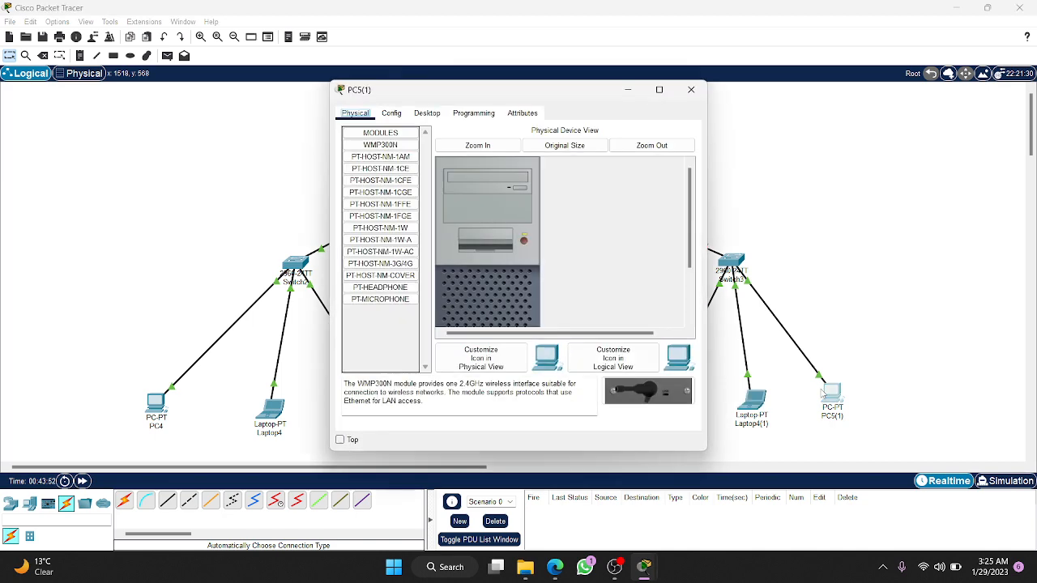
left_click(427, 114)
left_click(384, 161)
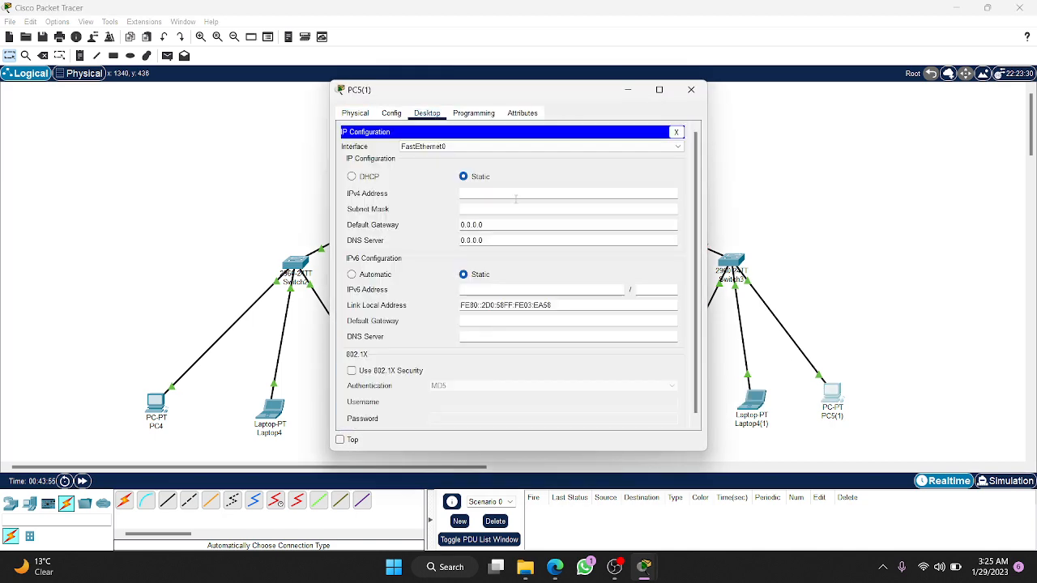
type("192.168.2.3")
key("Tab")
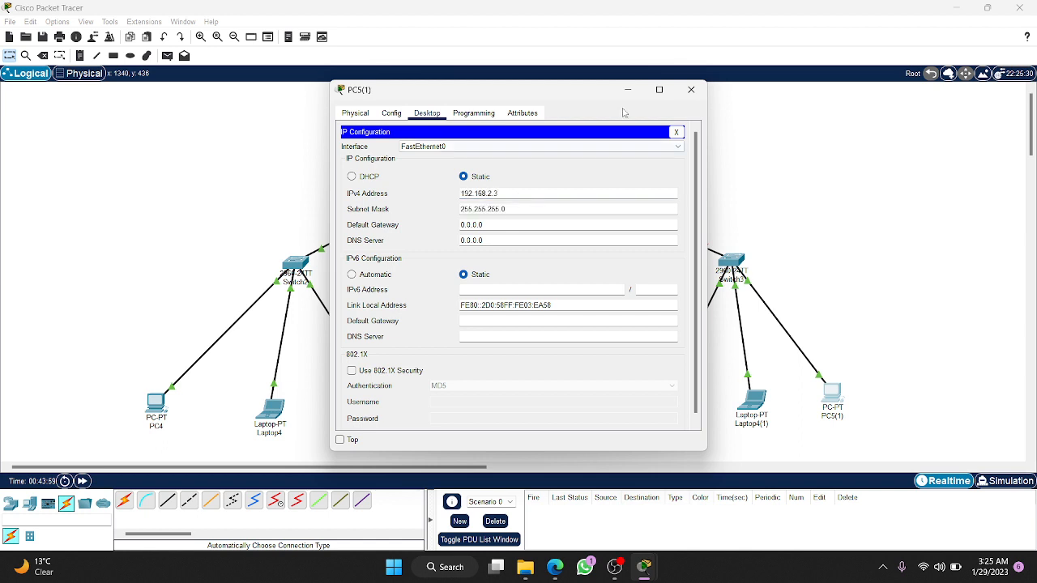
left_click(690, 90)
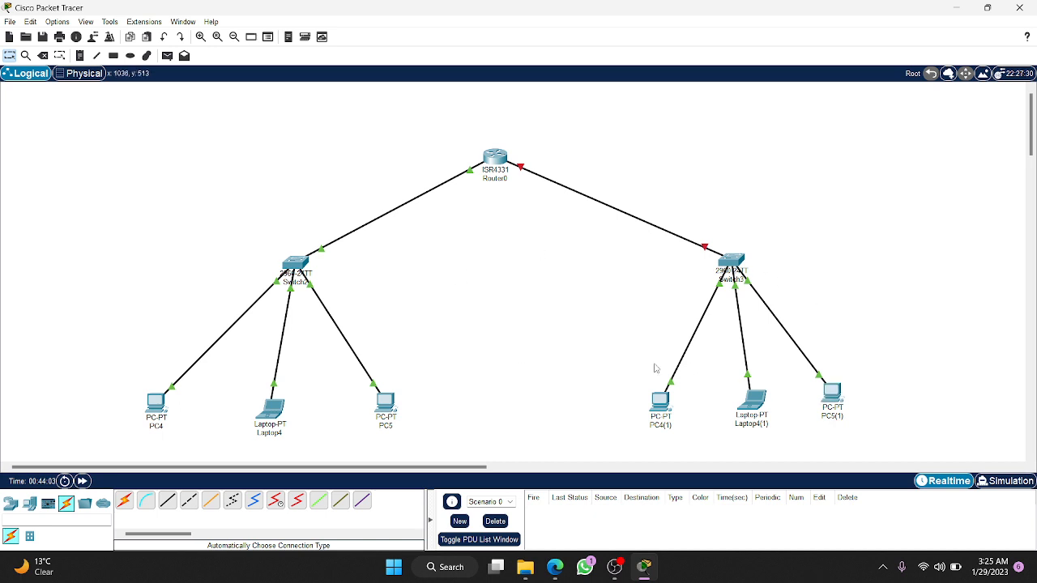
- Check which Router0 port links to the second switch, and turn on the router's GigabitEthernet0/0/1 interface
left_click(493, 158)
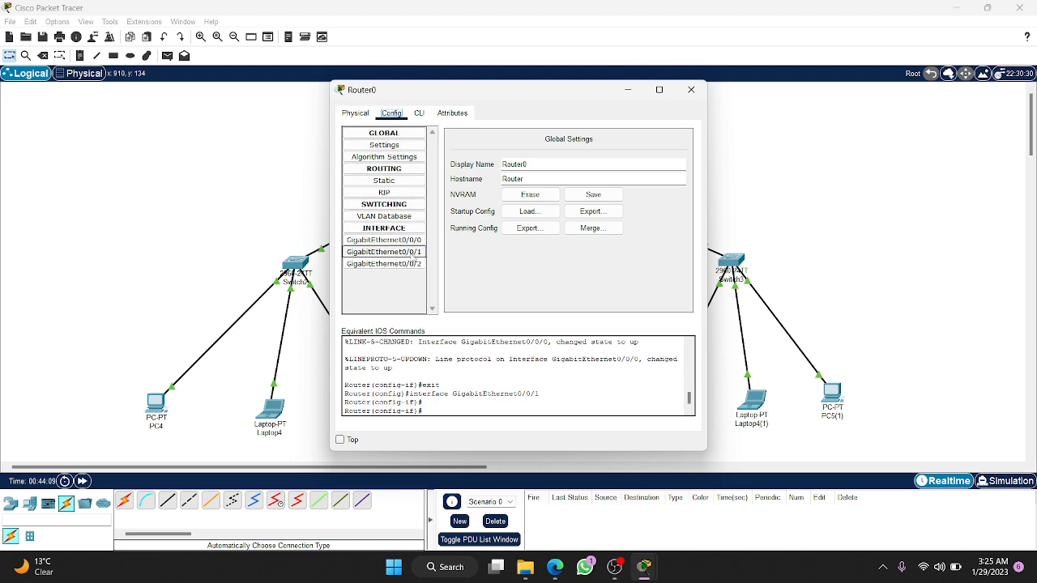
left_click_drag(541, 101, 315, 125)
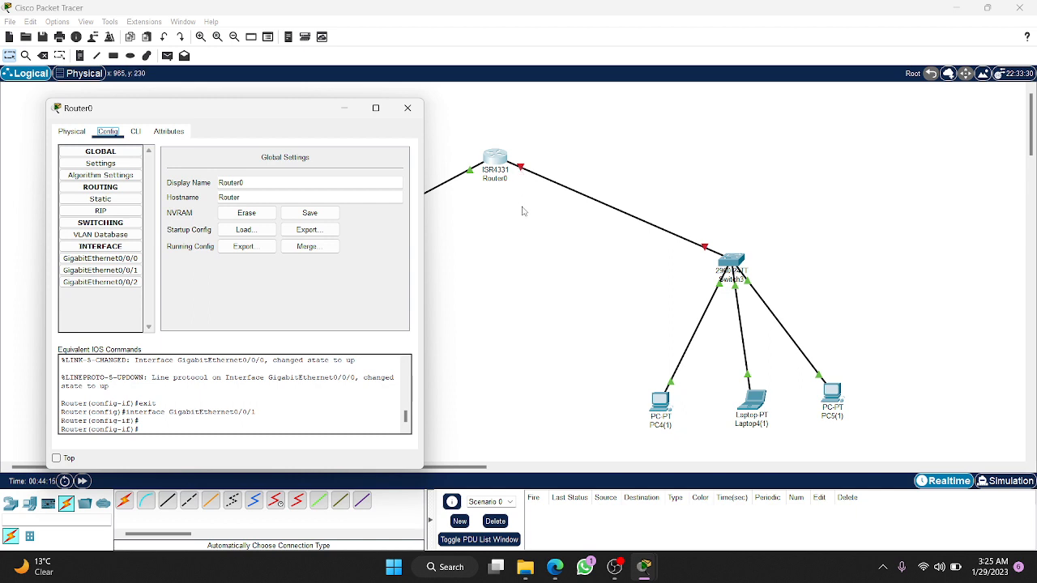
left_click(520, 168)
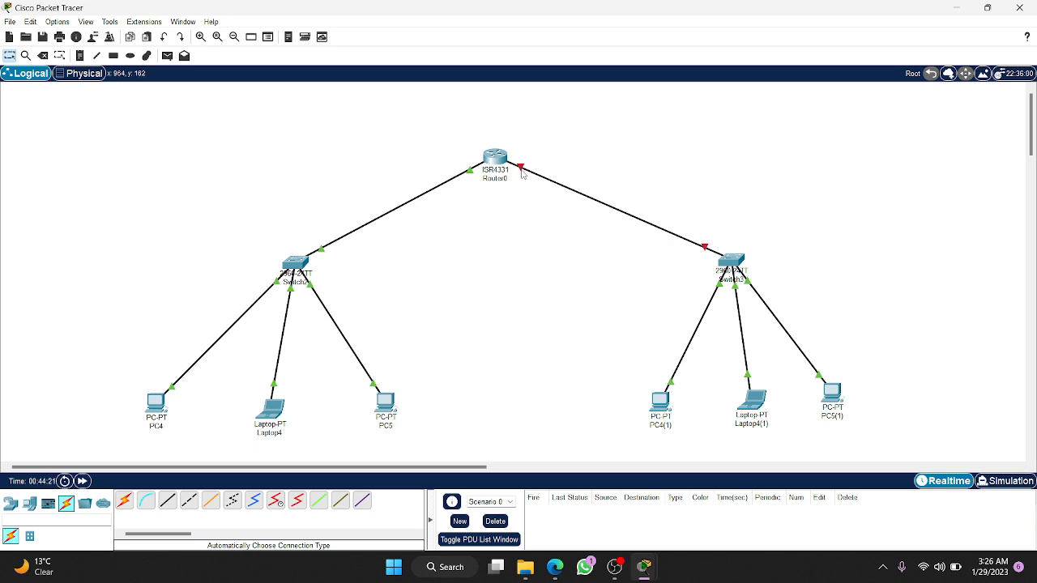
mouse_move(522, 169)
mouse_move(646, 571)
left_click(701, 519)
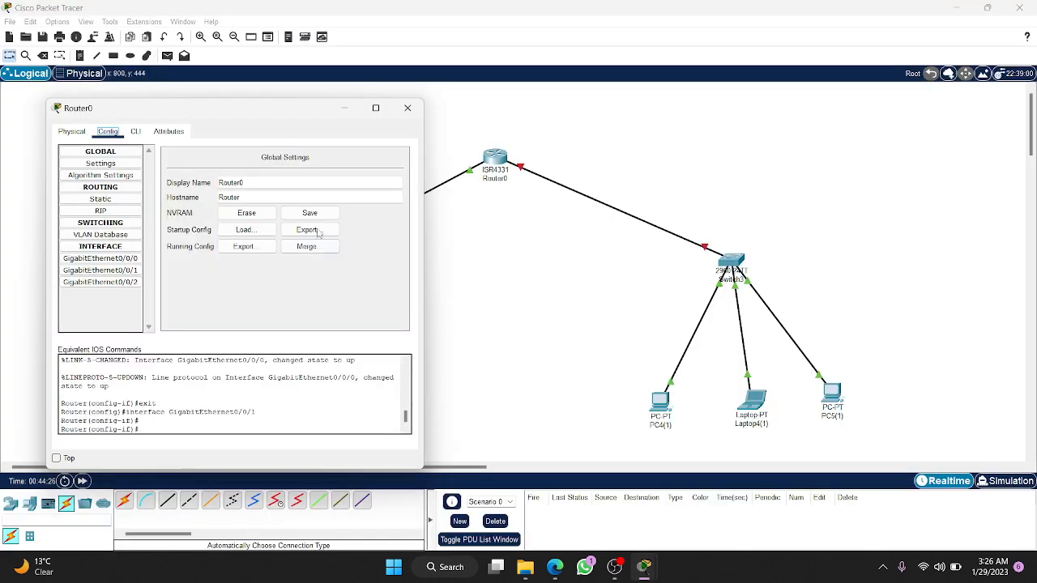
left_click(128, 269)
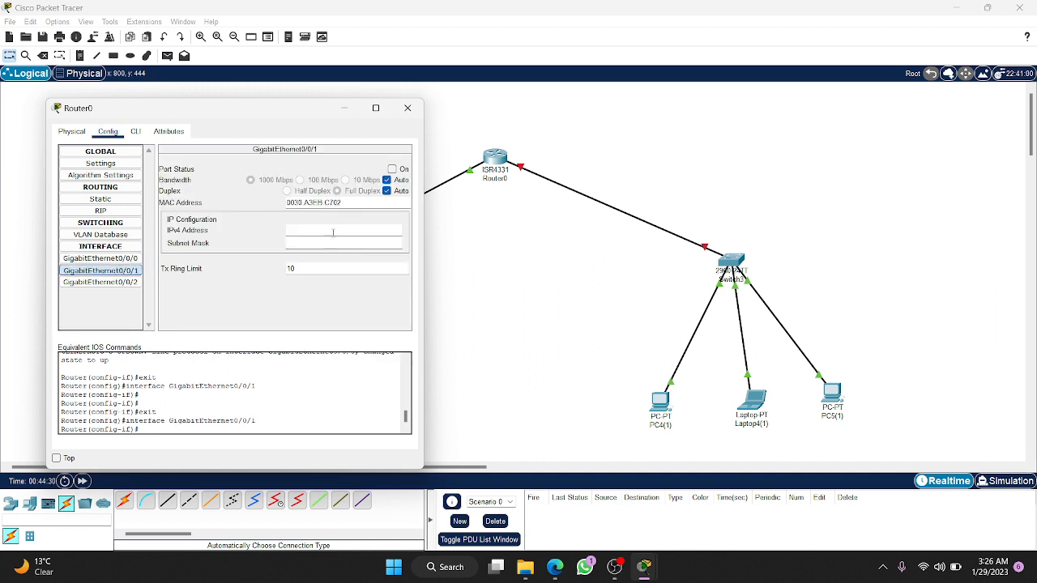
left_click(392, 169)
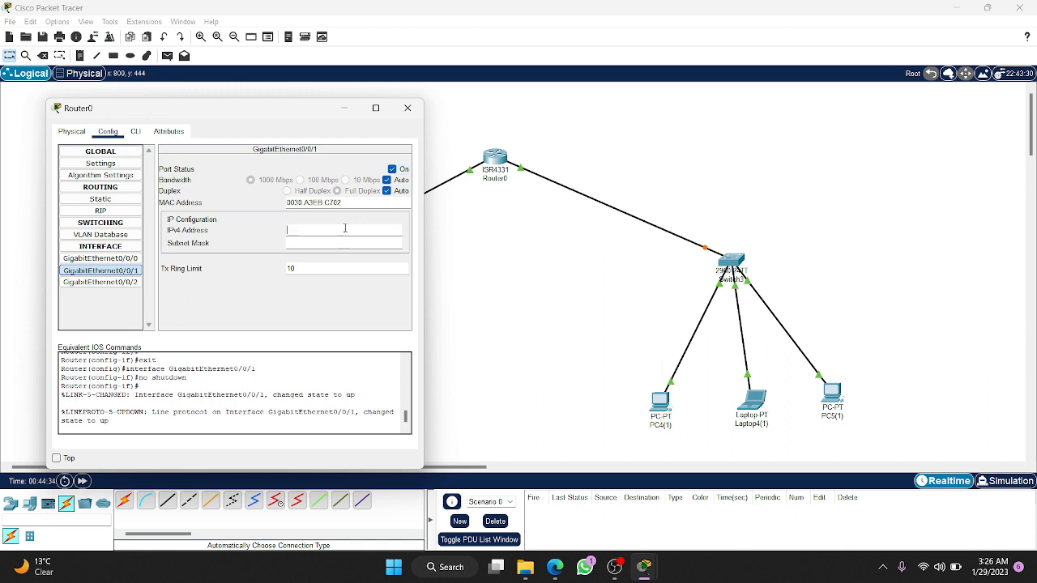
- Give Router0's GigabitEthernet0/0/1 interface the IPv4 address 192.168.2.4 and subnet mask 255.255.255.0
type("192.168.2.1")
left_click(352, 243)
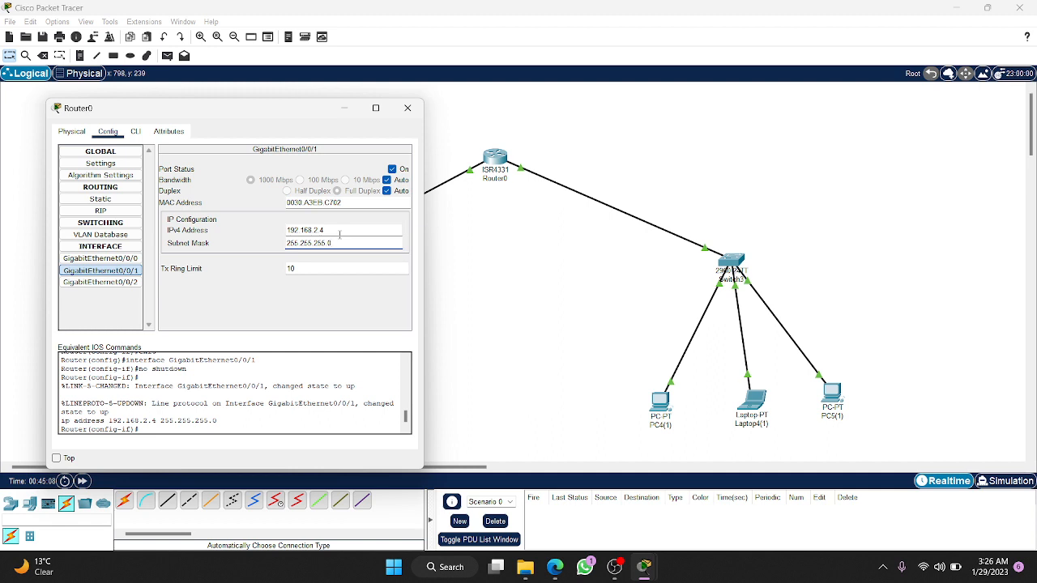
left_click(343, 231)
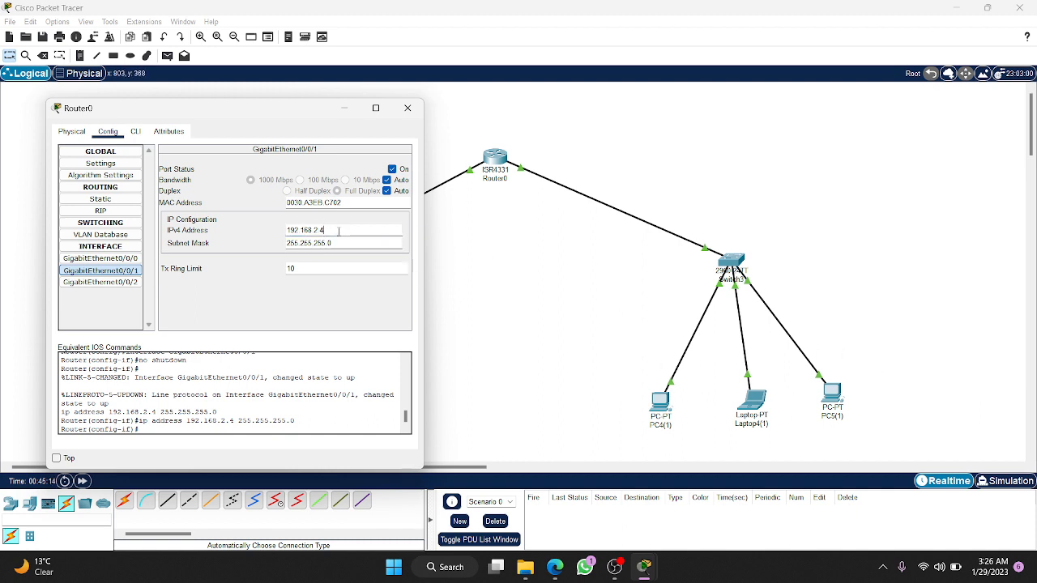
- Copy the GigabitEthernet0/0/1 address 192.168.2.4 from Router0 into PC4(1)'s IPv4 default gateway
left_click_drag(338, 231, 285, 231)
key("ctrl+c")
left_click(407, 108)
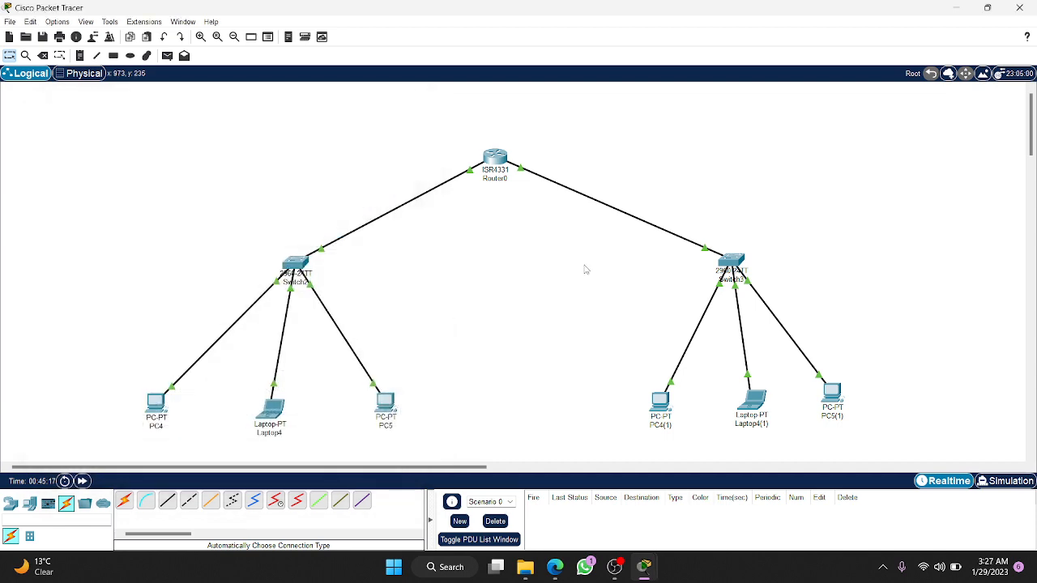
left_click(660, 401)
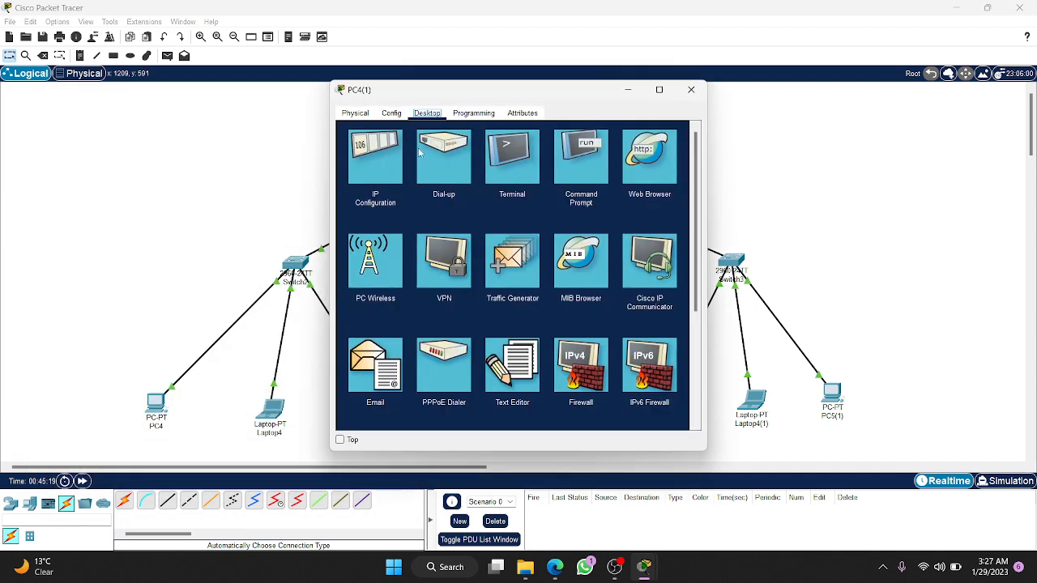
left_click(375, 158)
left_click_drag(486, 225, 430, 235)
key("ctrl+v")
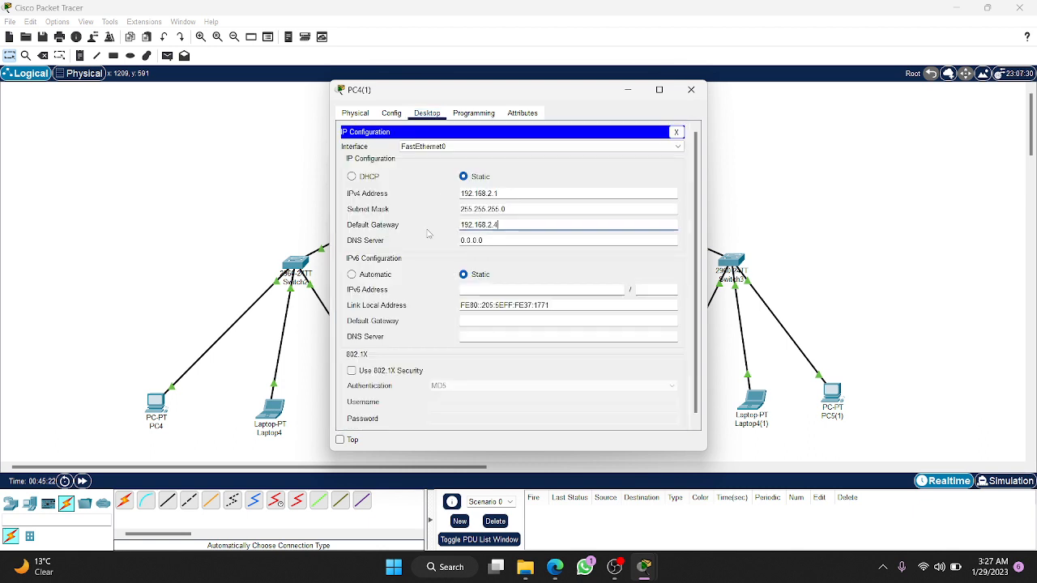
left_click(690, 89)
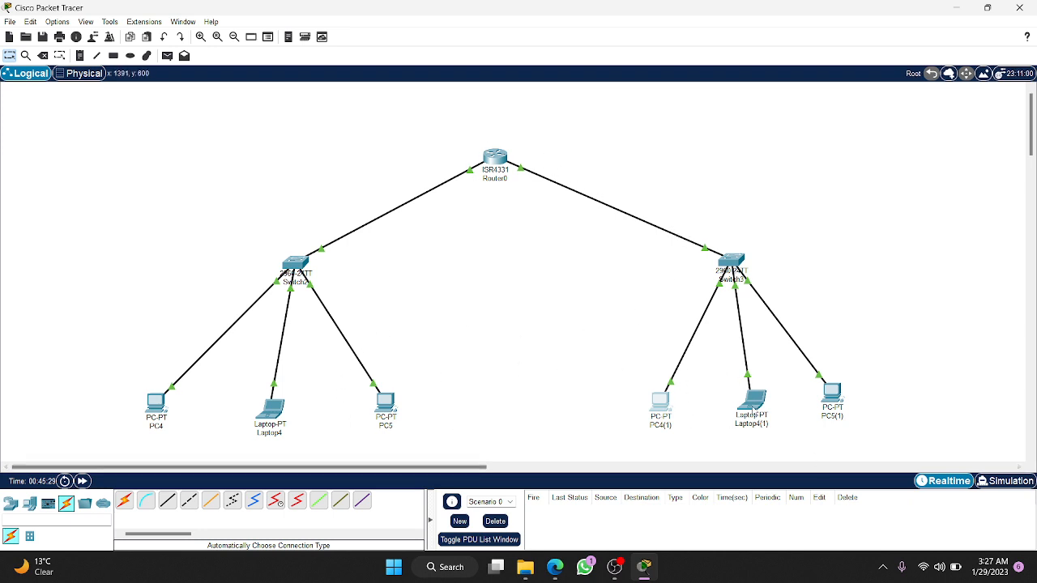
- Set Laptop4(1)'s IPv4 default gateway to 192.168.2.4
left_click(754, 406)
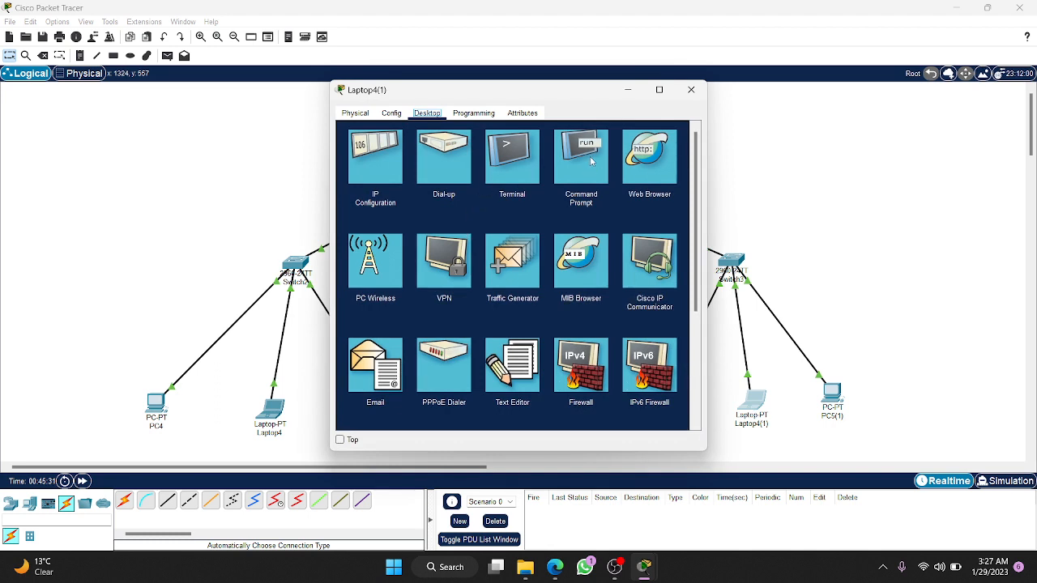
left_click(376, 158)
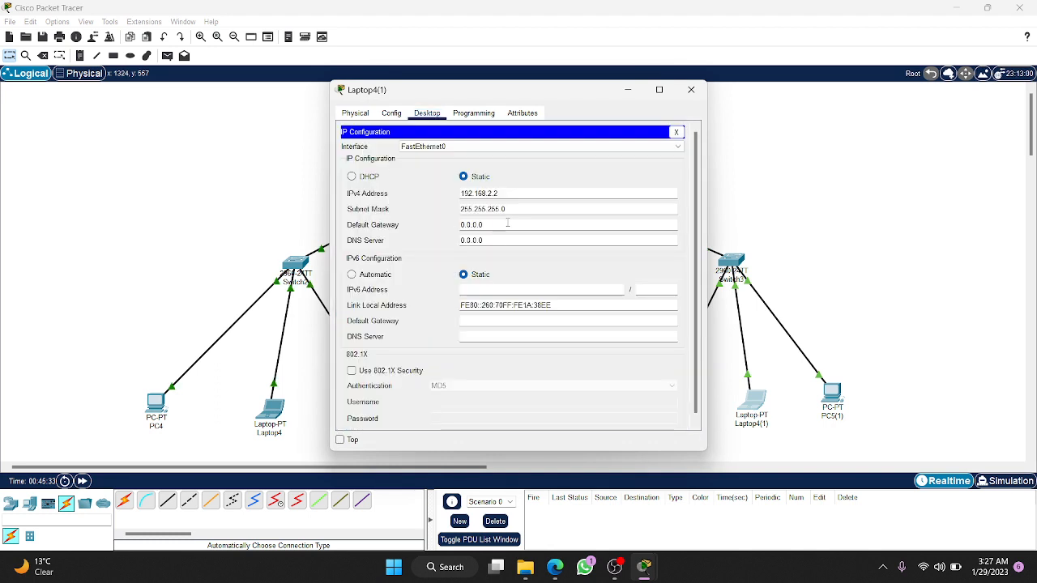
left_click_drag(485, 225, 435, 225)
type("192.168.2.4")
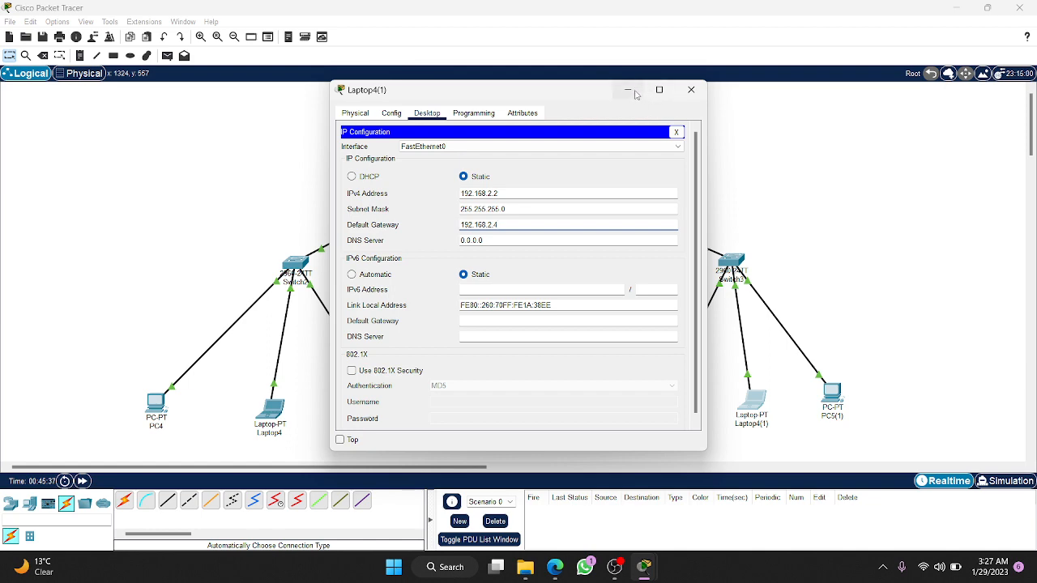
- Set PC5(1)'s IPv4 default gateway to 192.168.2.4 in its IP configuration
left_click(691, 89)
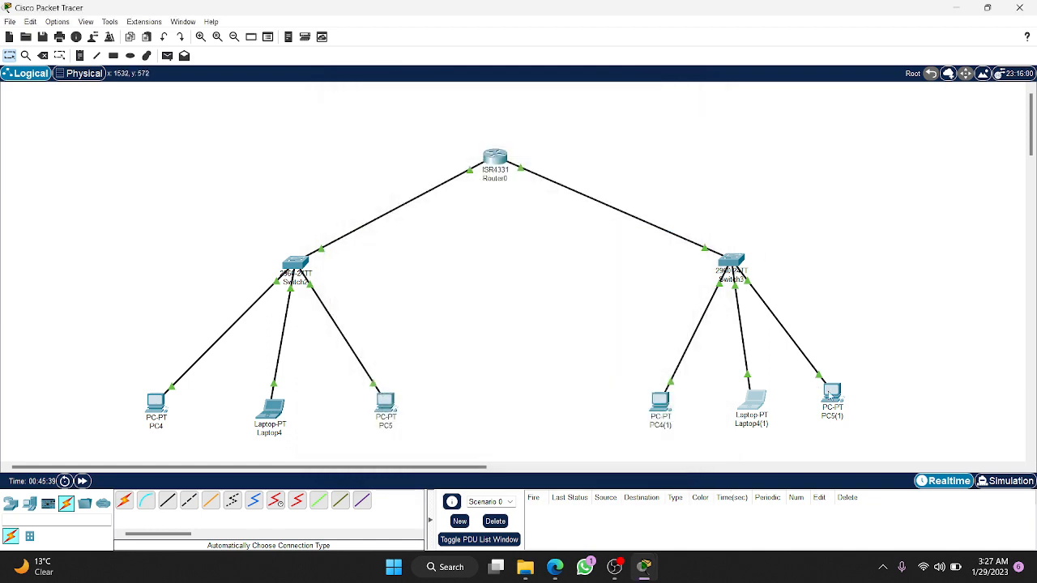
left_click(831, 395)
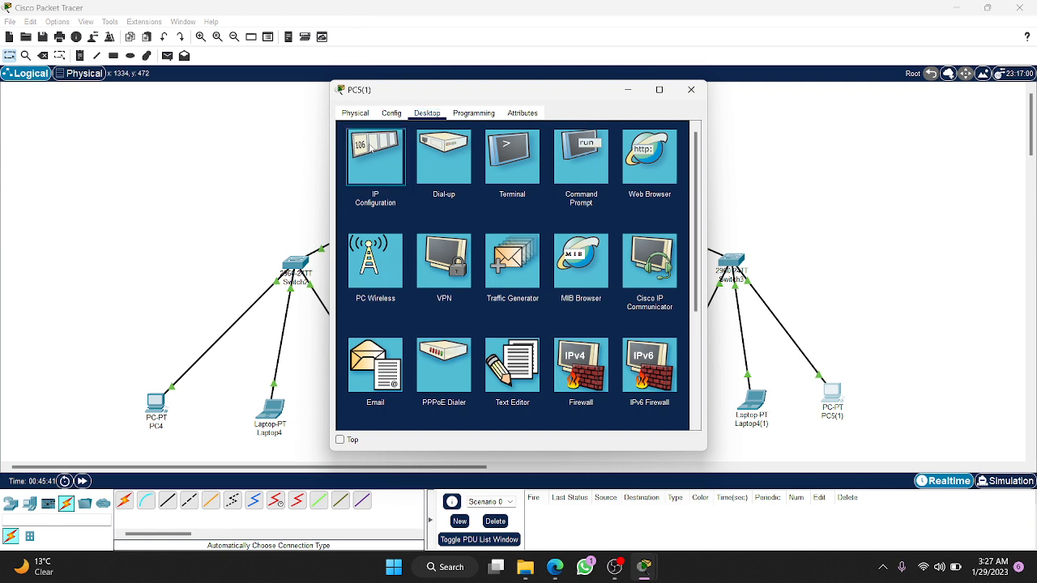
left_click(372, 150)
left_click(490, 223)
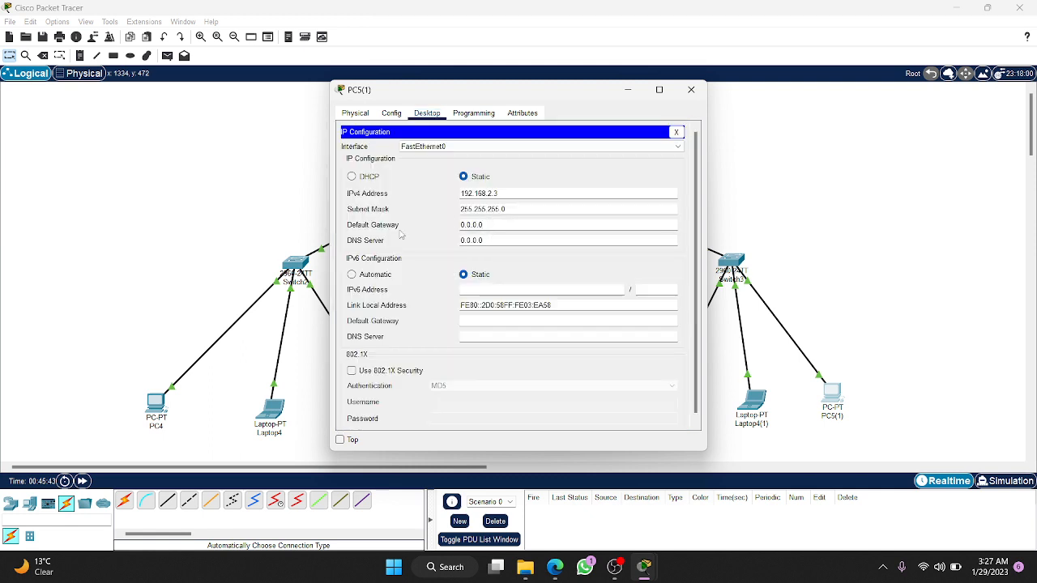
type("192.168.2.4")
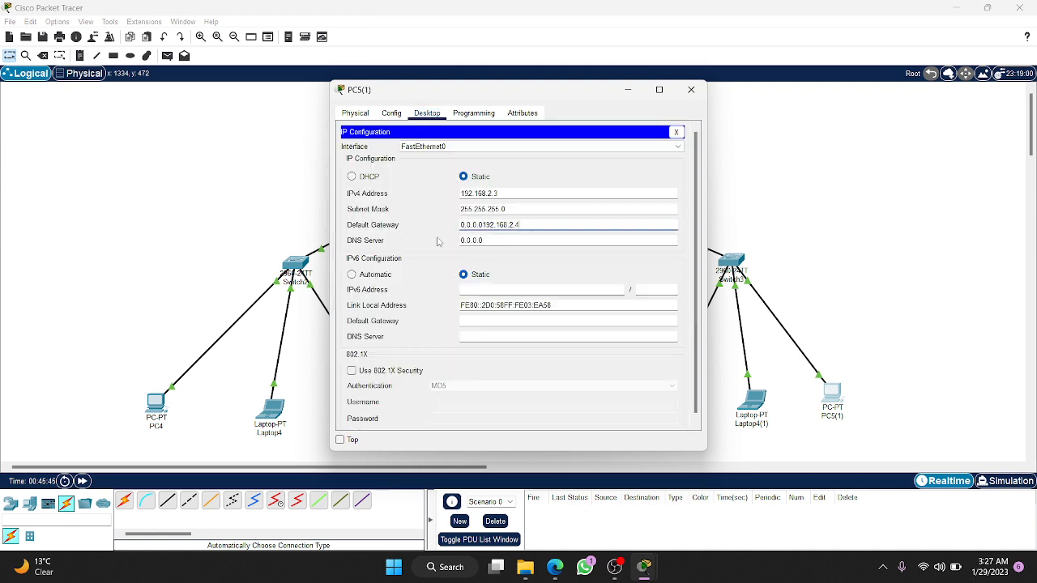
key("ctrl+a")
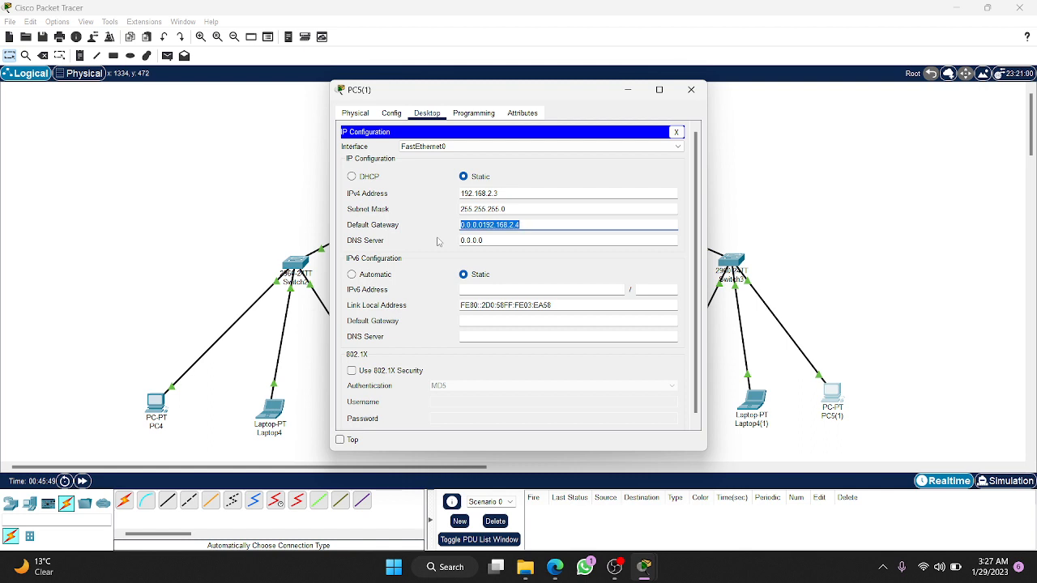
left_click(483, 224)
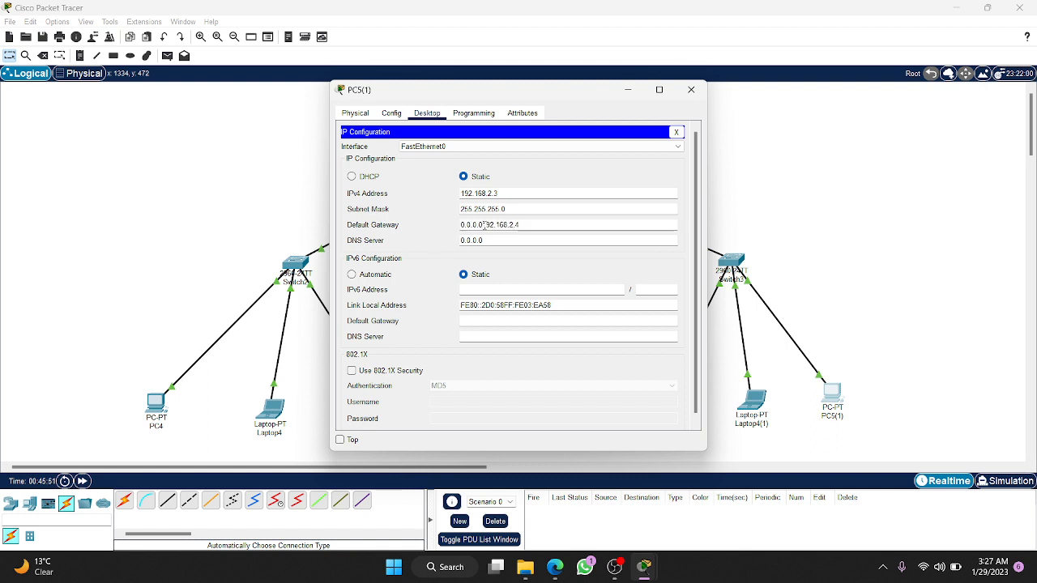
key("BackSpace")
key("BackSpace")
key("BackSpace")
key("BackSpace")
key("BackSpace")
key("BackSpace")
key("BackSpace")
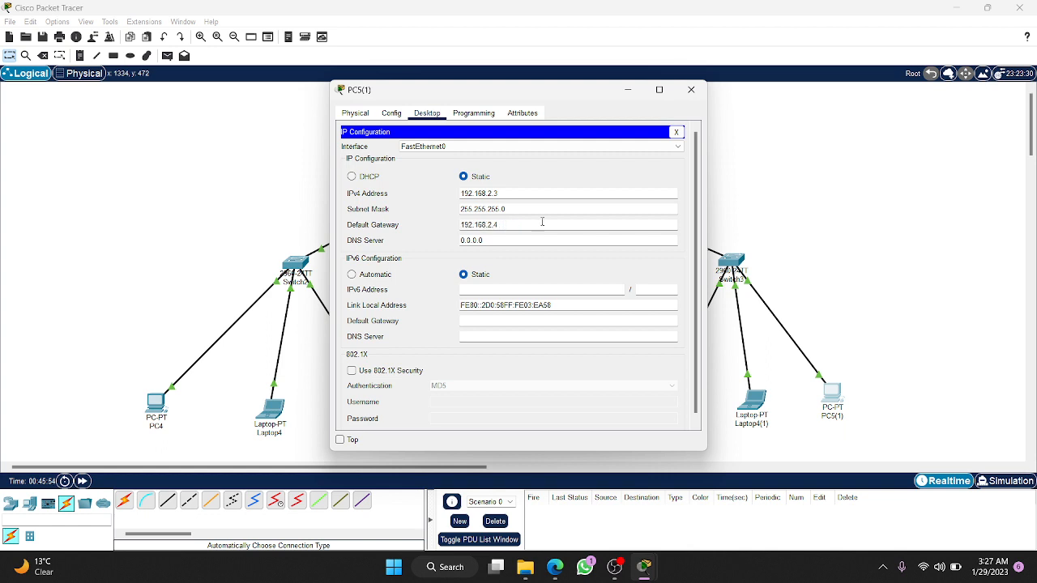
left_click(691, 89)
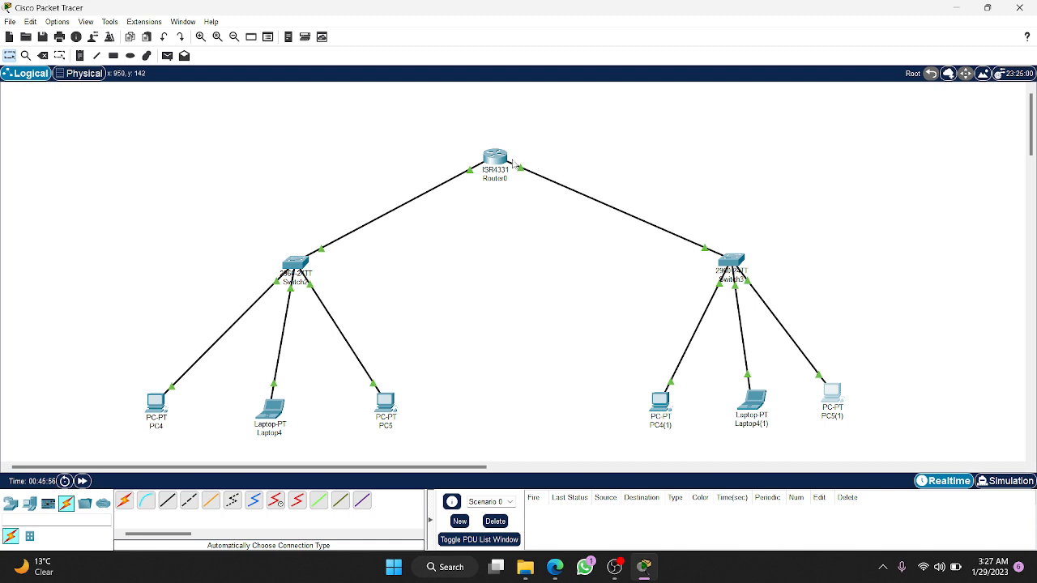
- Copy the GigabitEthernet0/0/0 address 192.168.1.4 from Router0 into PC5's IPv4 default gateway
left_click(500, 162)
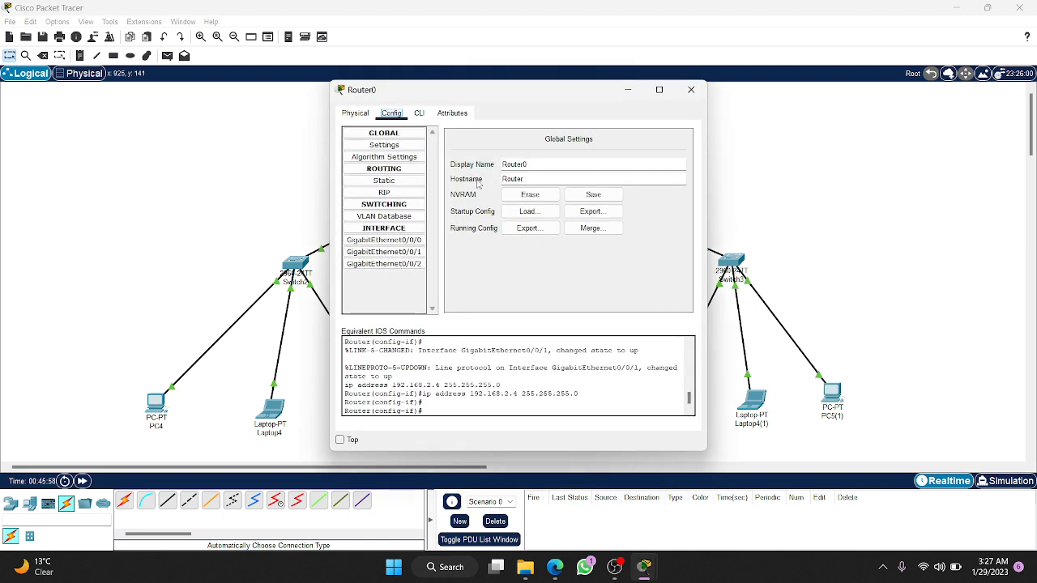
left_click(400, 240)
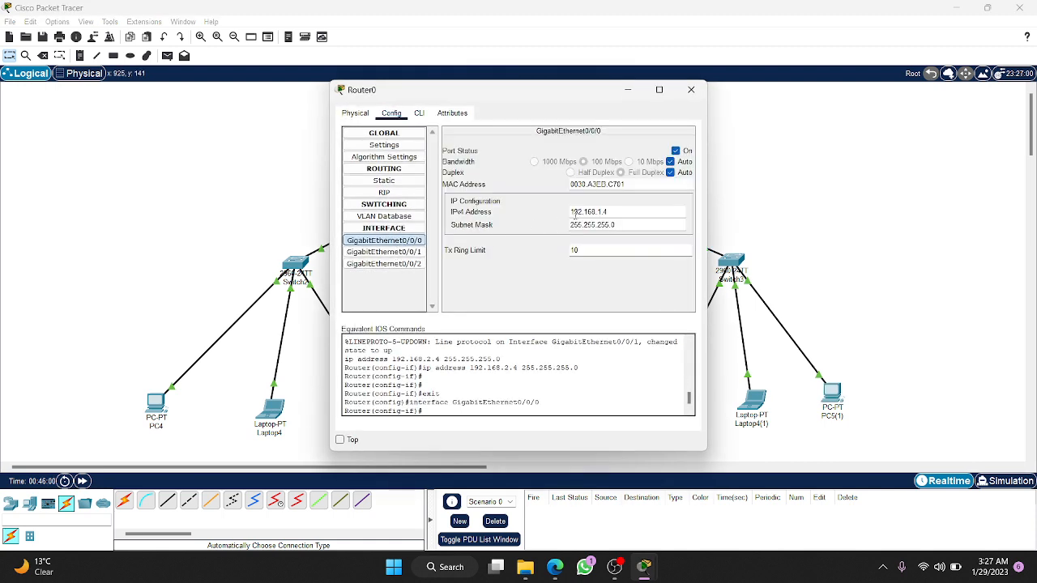
left_click_drag(613, 211, 561, 216)
key("ctrl+c")
left_click(691, 89)
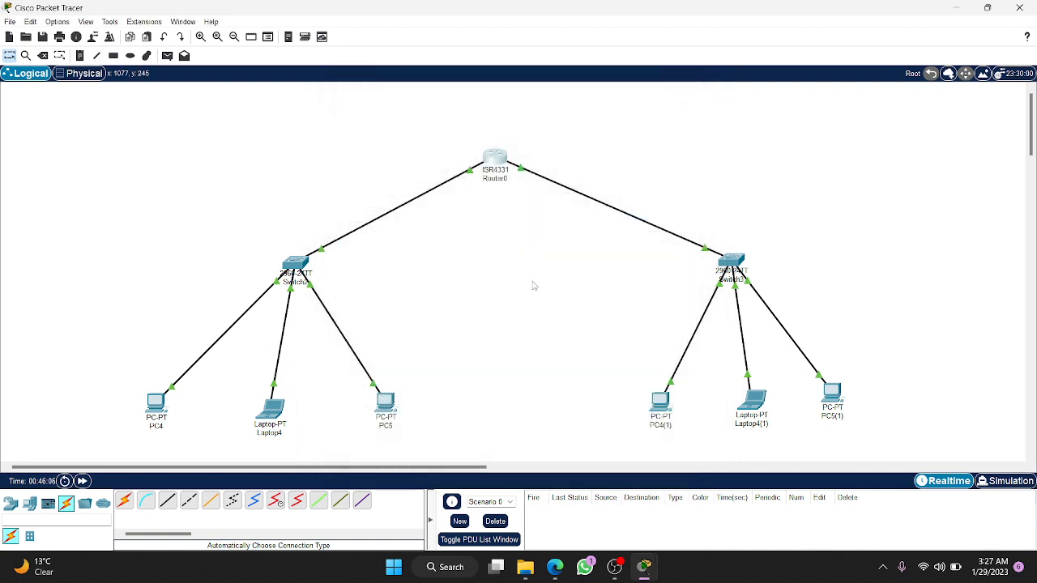
left_click(391, 403)
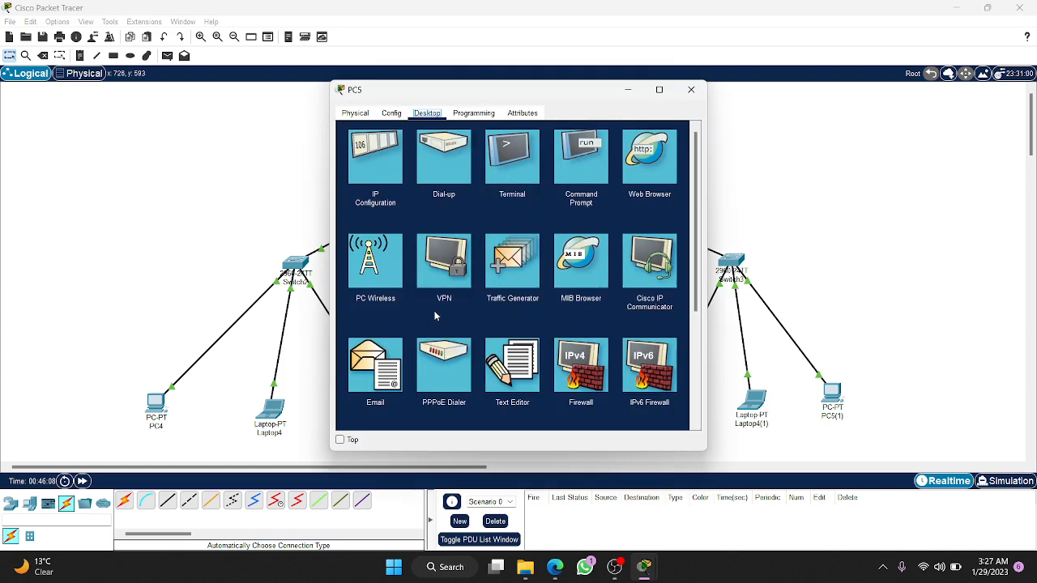
left_click(392, 135)
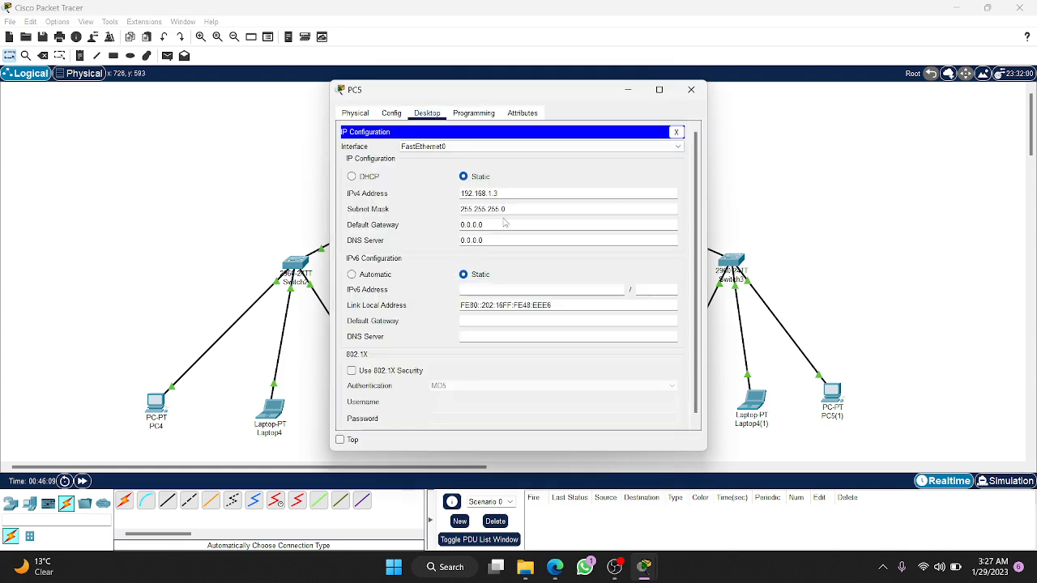
left_click_drag(501, 224, 412, 225)
type("192.168.1.4")
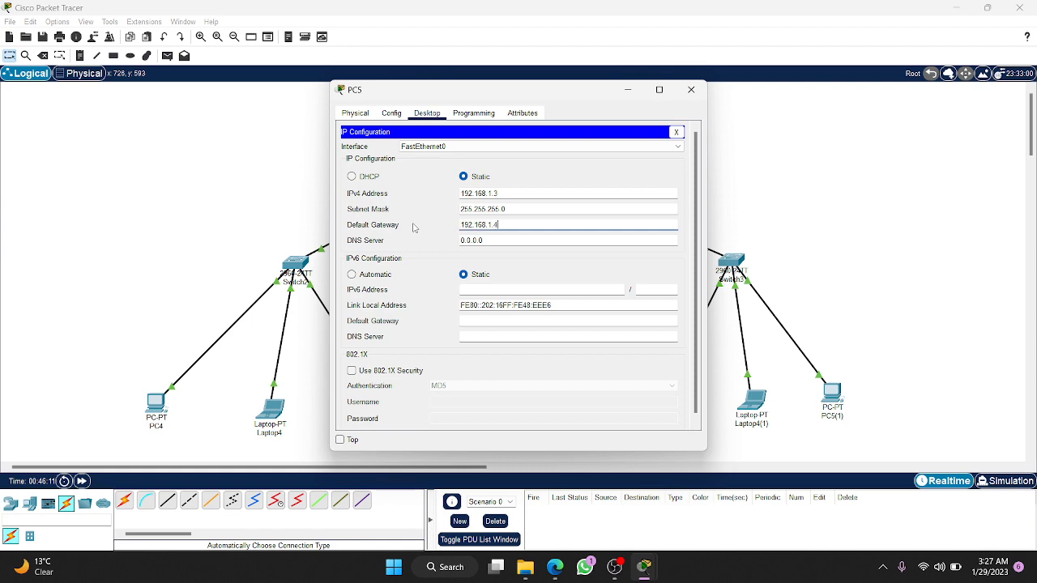
- Set Laptop4's IPv4 default gateway to 192.168.1.4 and close its configuration
left_click(272, 409)
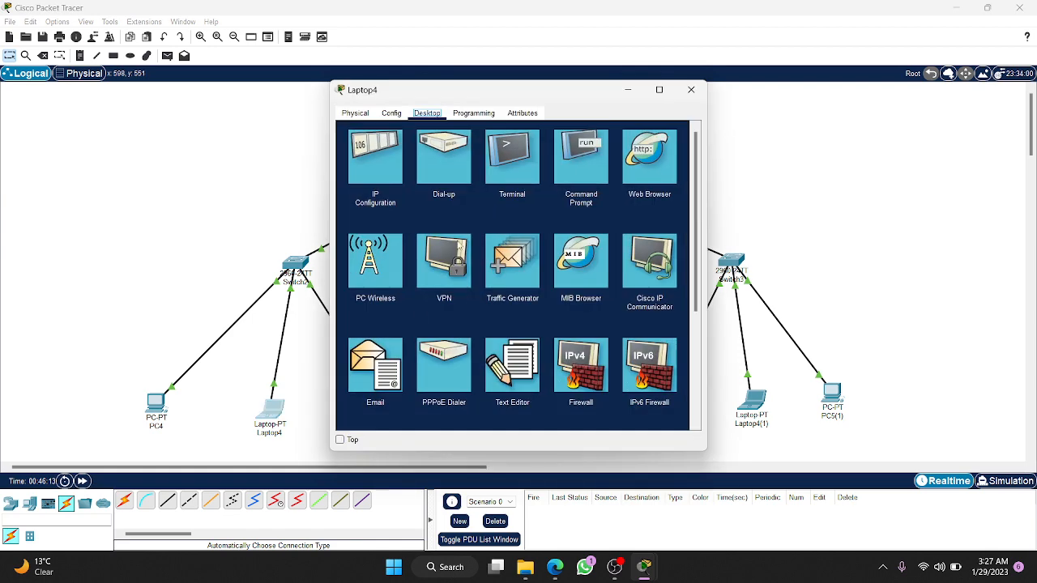
left_click(394, 158)
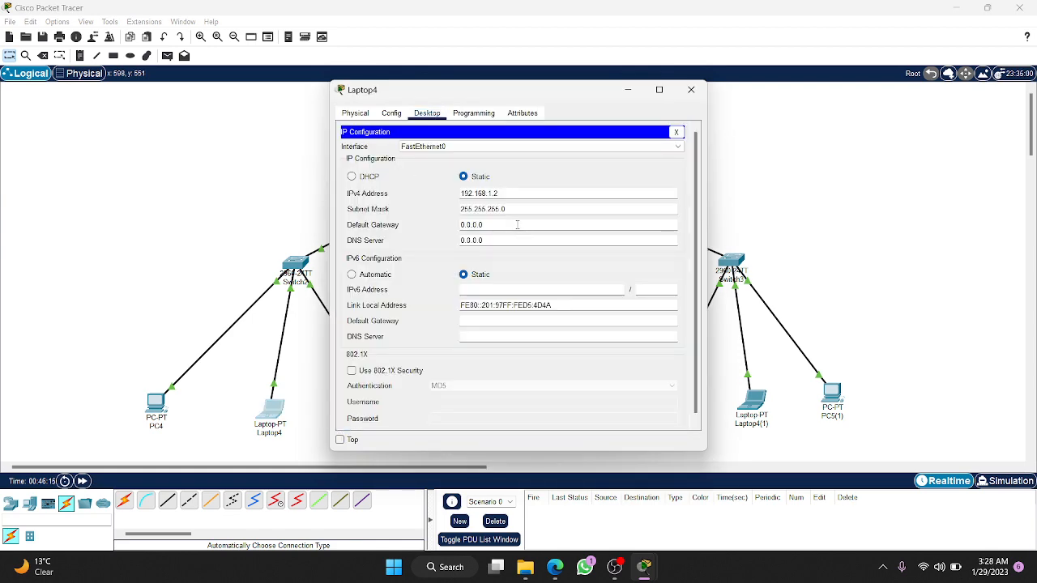
left_click_drag(516, 223, 430, 229)
key("ctrl+v")
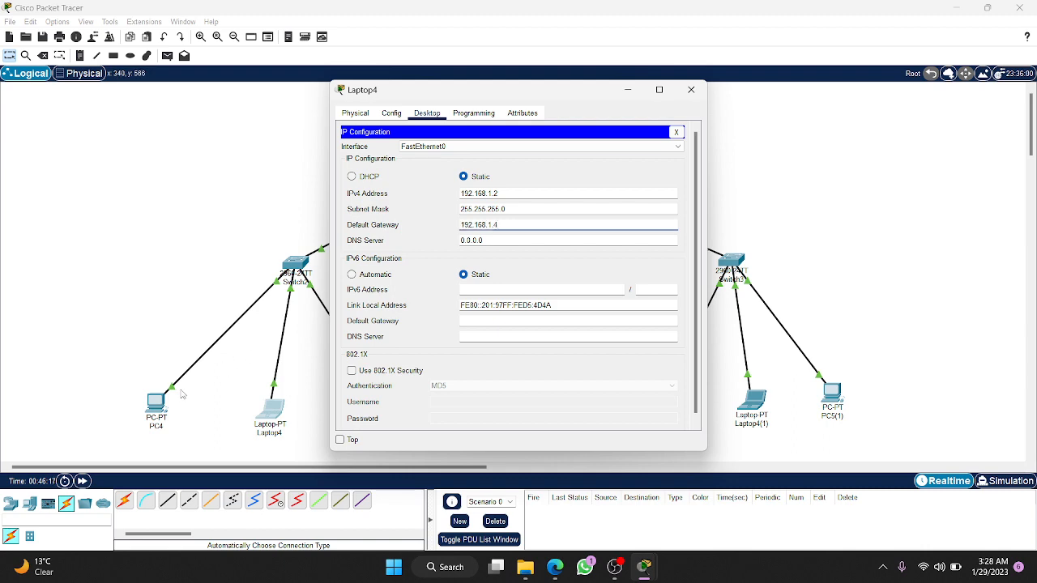
left_click(691, 89)
- Set PC4's IPv4 default gateway to 192.168.1.4 and close its configuration
left_click(156, 402)
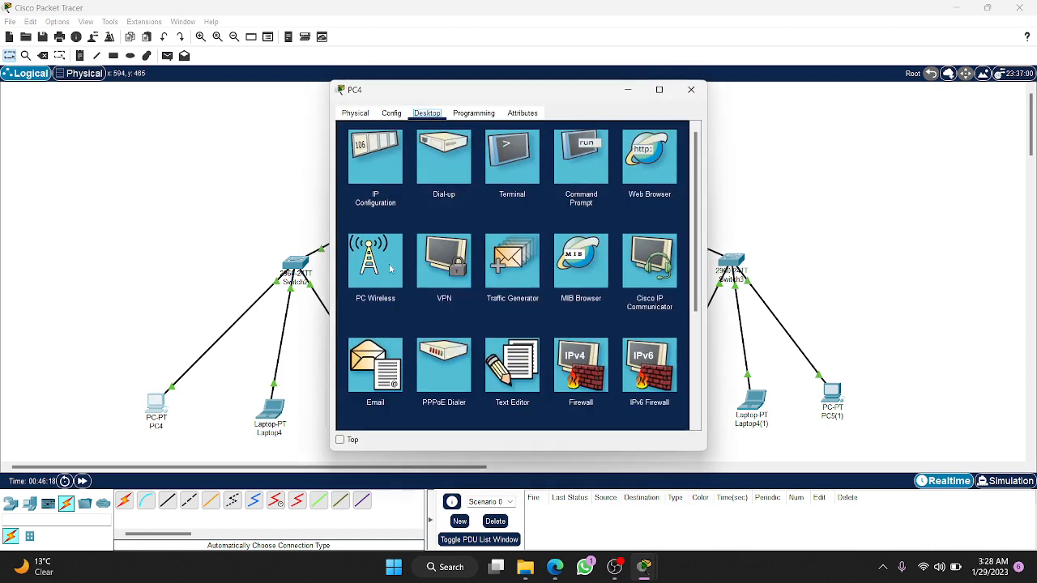
left_click(388, 175)
double_click(492, 228)
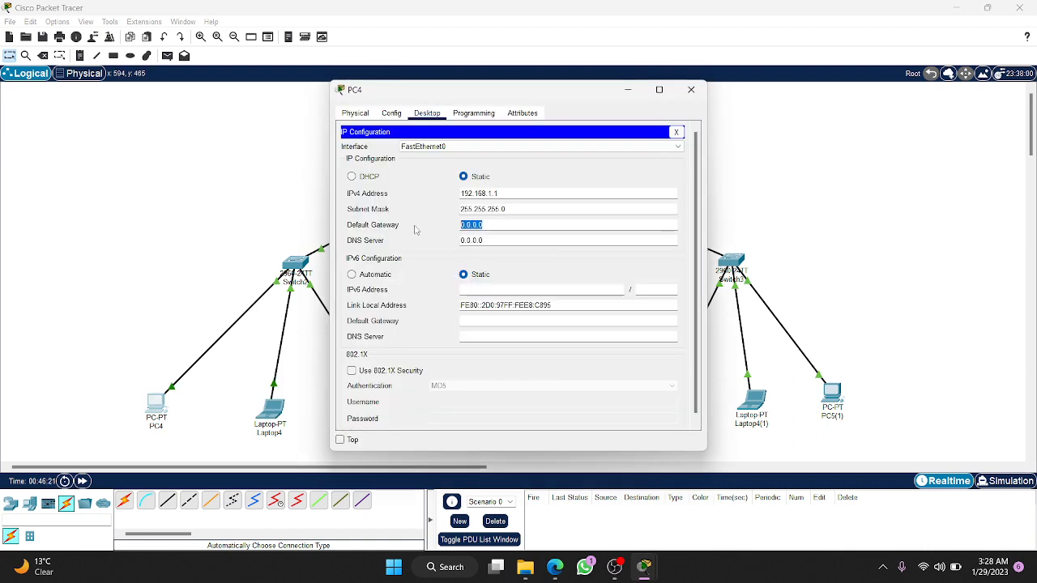
key("ctrl+v")
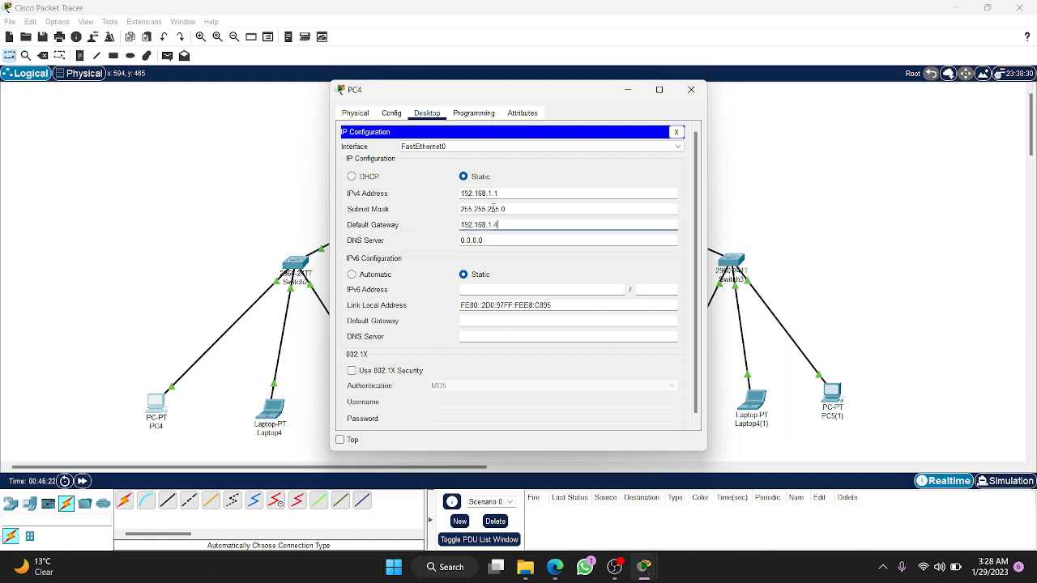
left_click(691, 89)
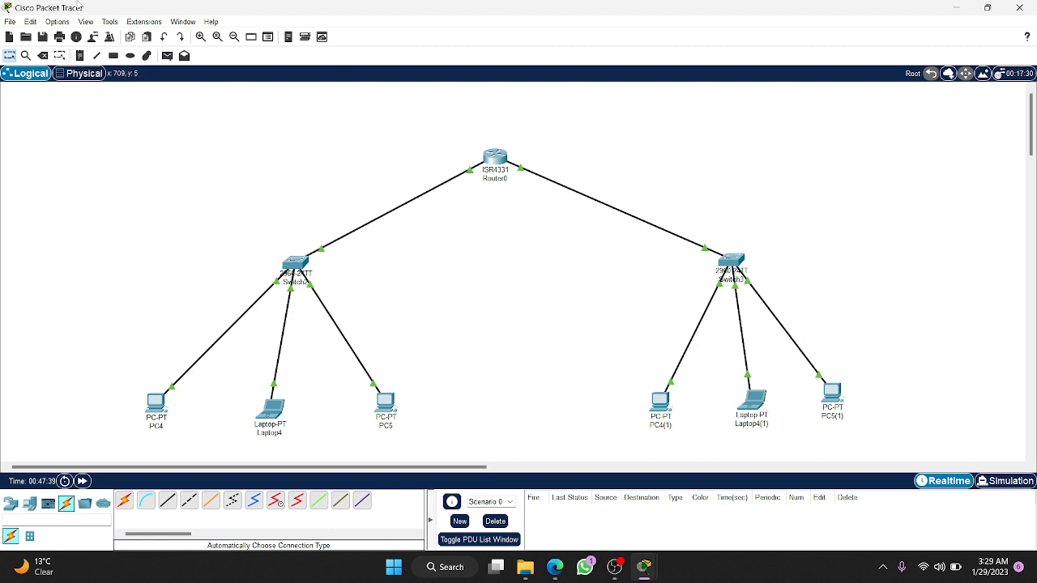
- Test connectivity within each switch group by sending simple PDUs from PC4 to Laptop4 and from PC4(1) to Laptop4(1)
left_click(167, 55)
left_click(152, 400)
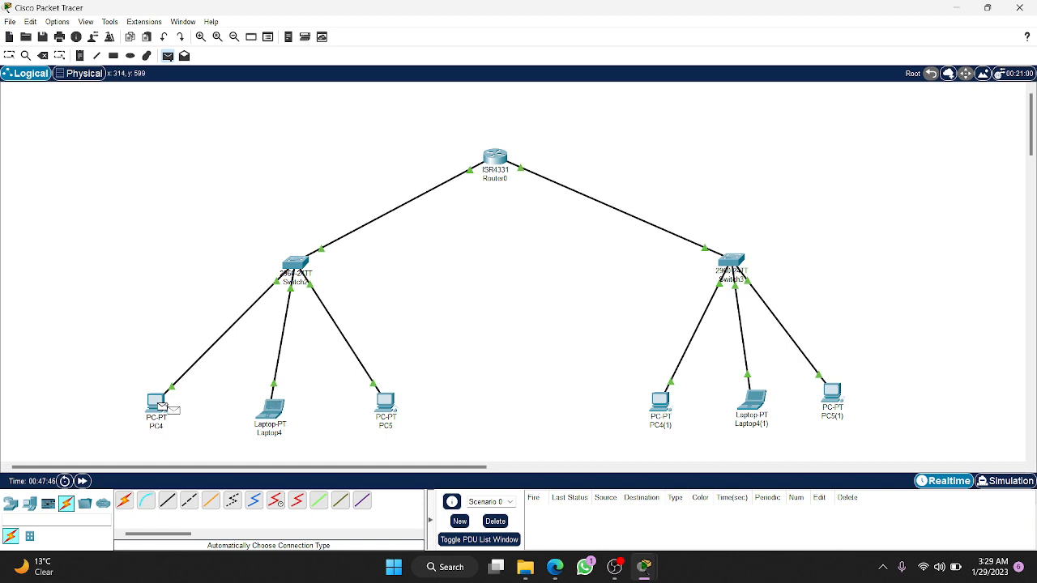
left_click(271, 409)
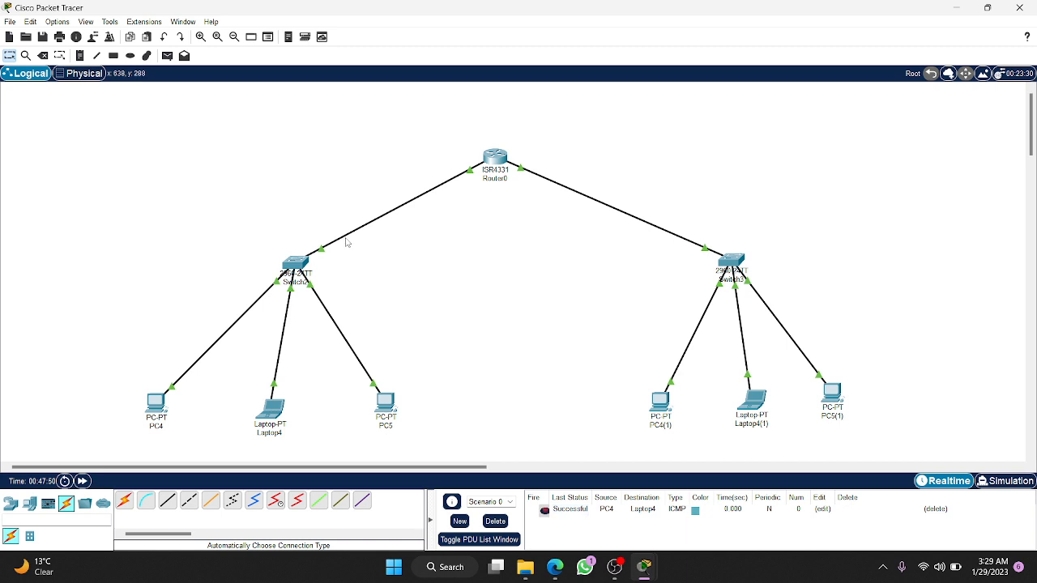
left_click(167, 55)
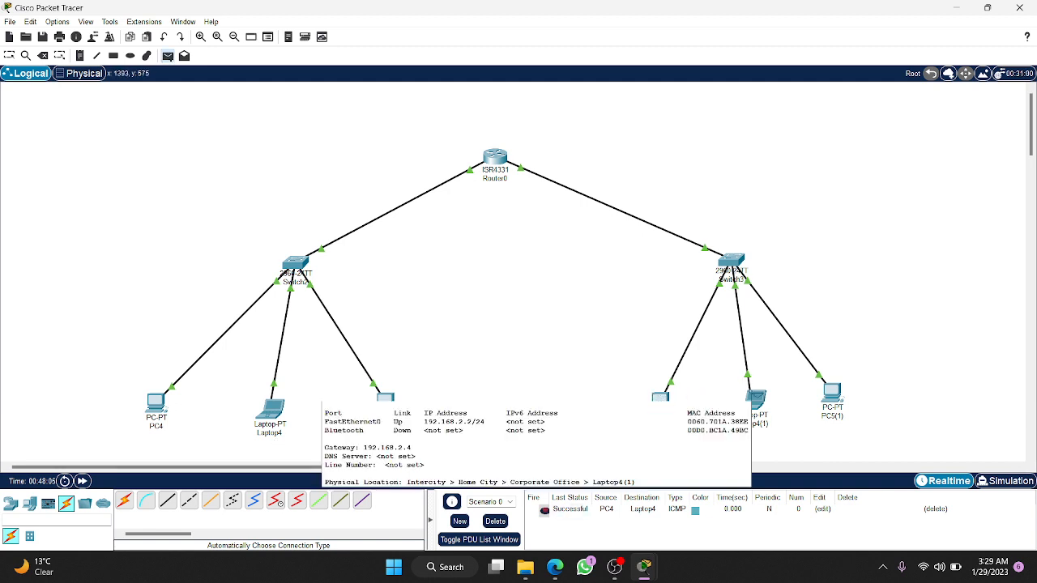
left_click(755, 396)
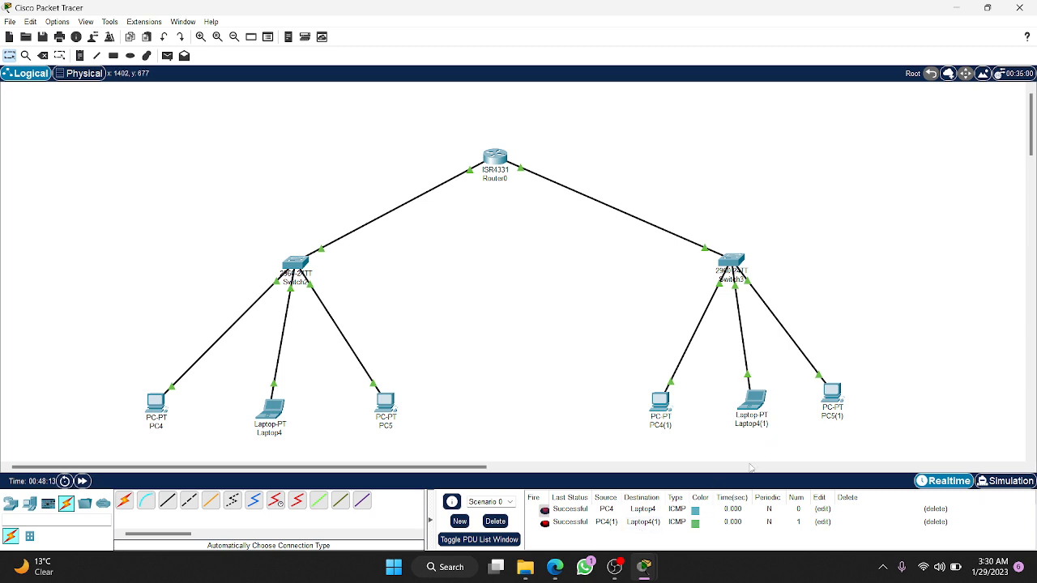
- Delete the PDUs in Scenario 0 and send a simple PDU across the router from PC4 to PC4(1)
left_click(495, 522)
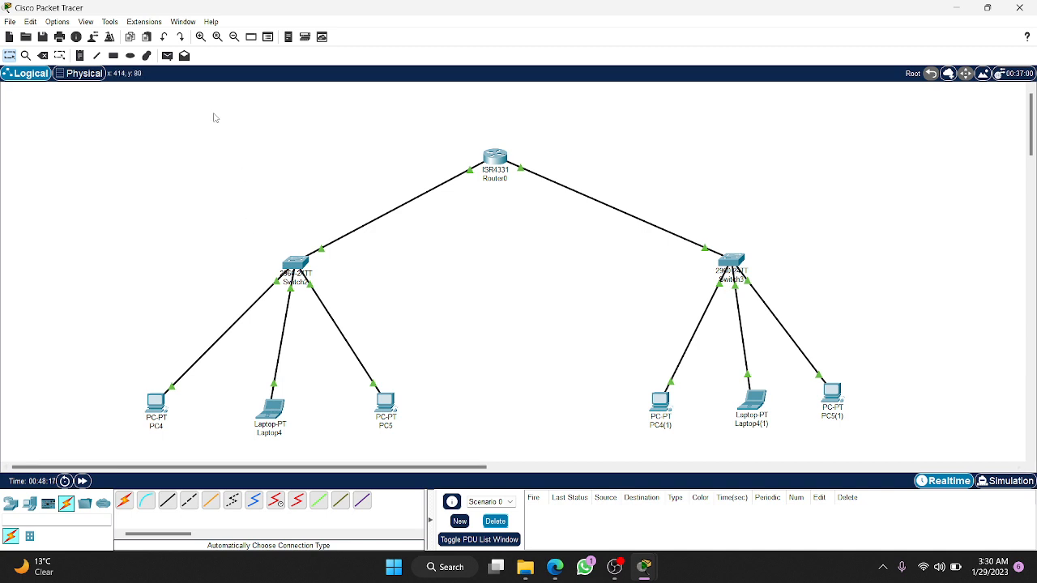
left_click(167, 55)
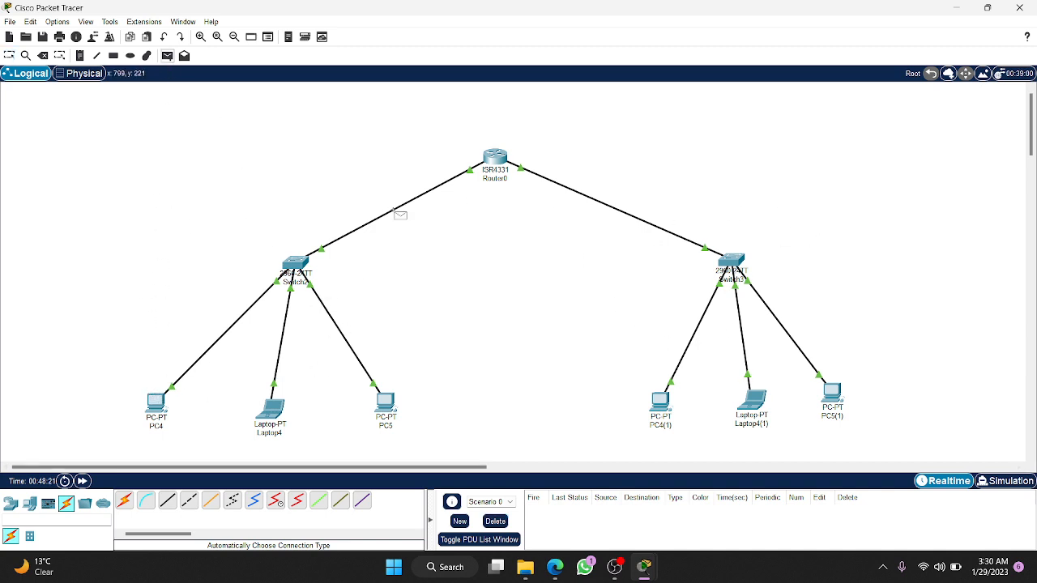
left_click(154, 400)
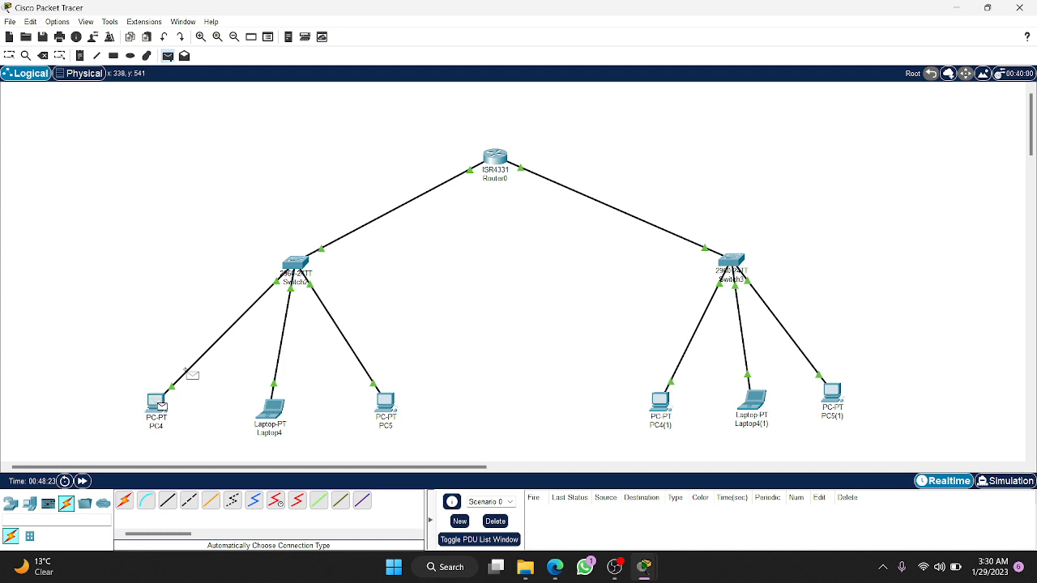
left_click(658, 397)
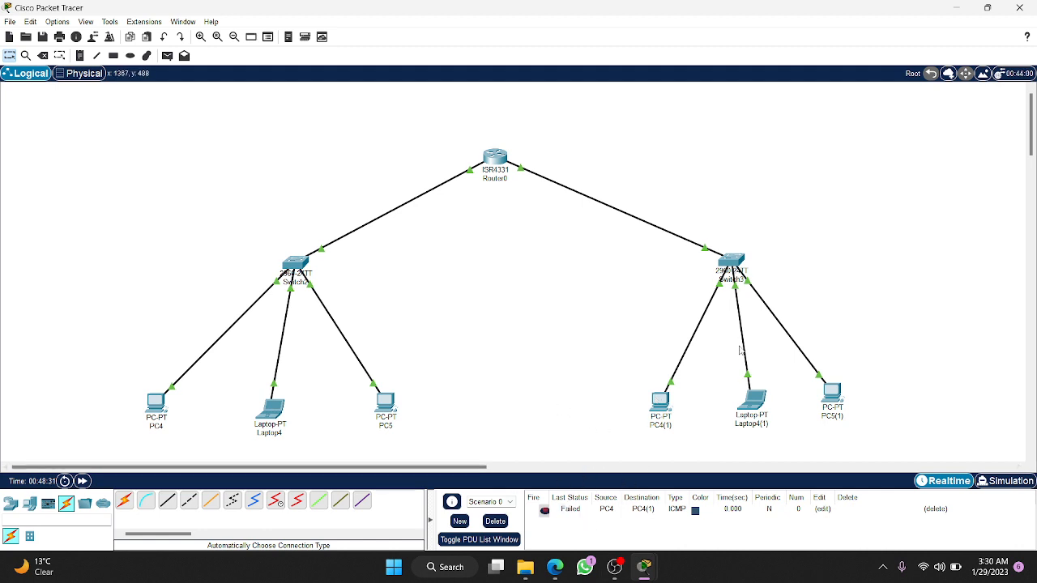
- Send another simple PDU across the router, from Laptop4 to Laptop4(1)
left_click(496, 156)
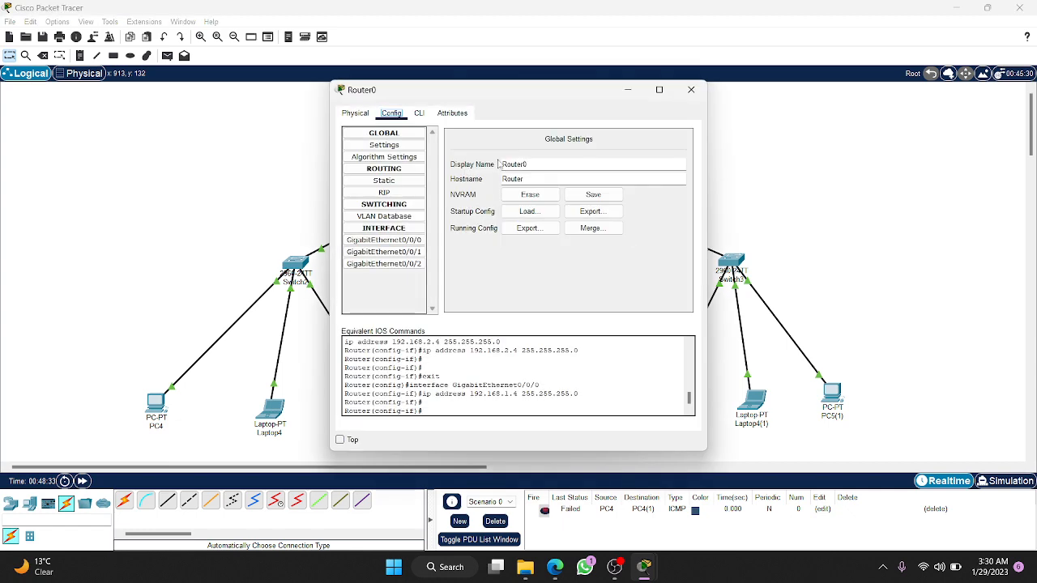
left_click(691, 89)
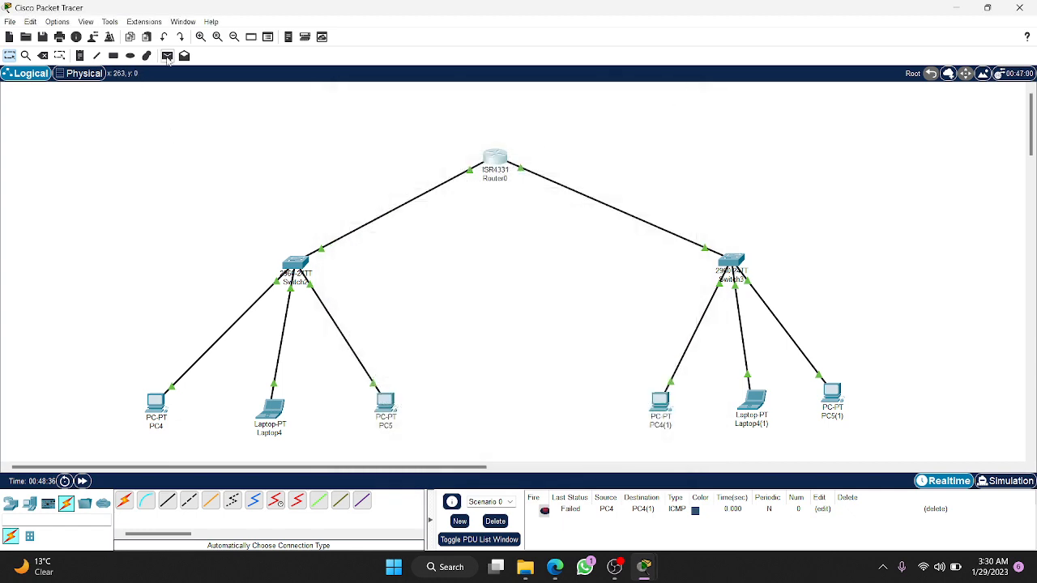
left_click(167, 55)
left_click(271, 407)
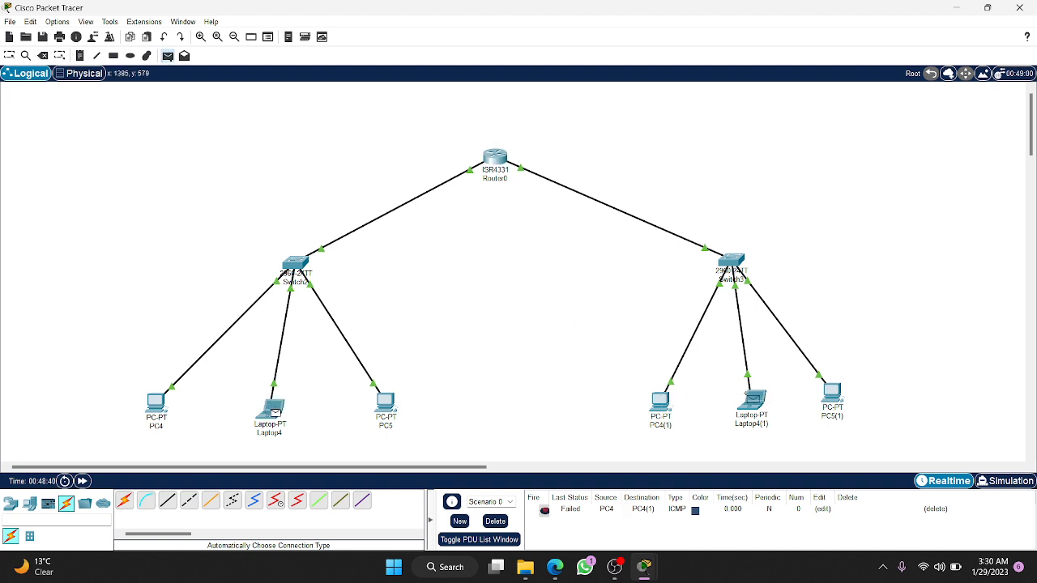
left_click(751, 398)
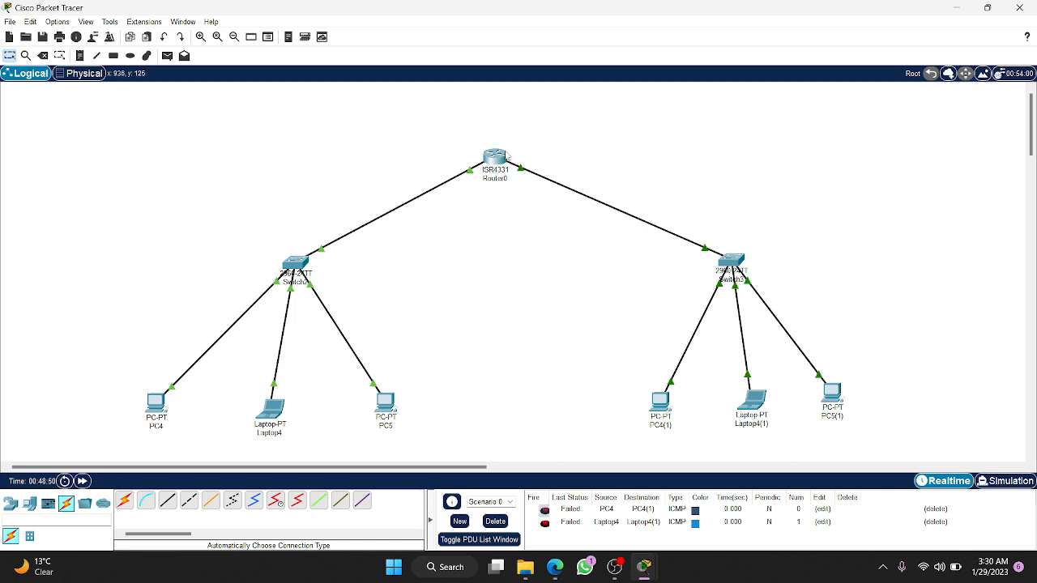
- Review the IPv4 address and subnet mask of Router0's GigabitEthernet0/0/0 and GigabitEthernet0/0/1 interfaces, and close the router's configuration
left_click(494, 158)
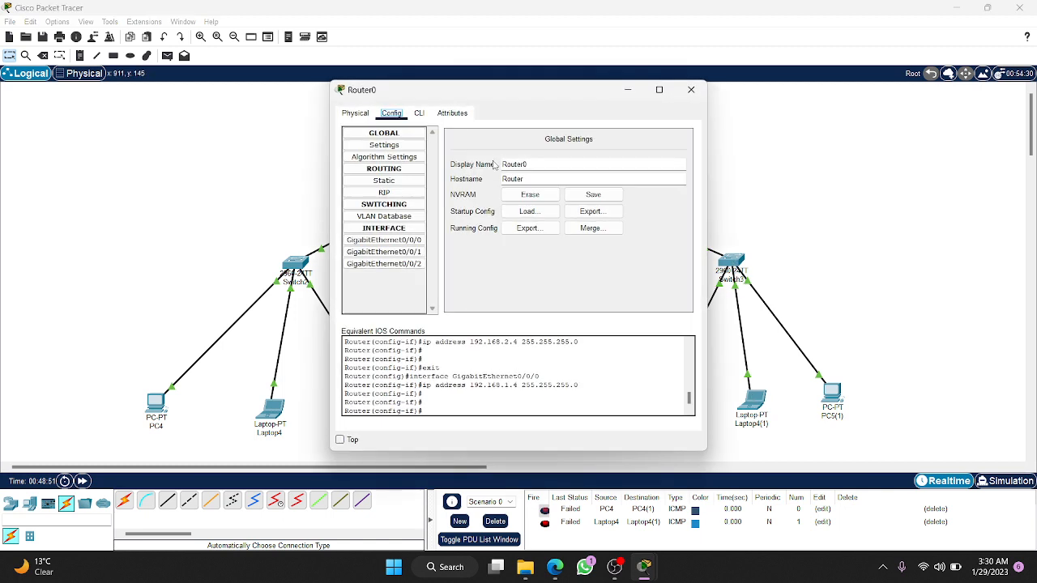
left_click(394, 241)
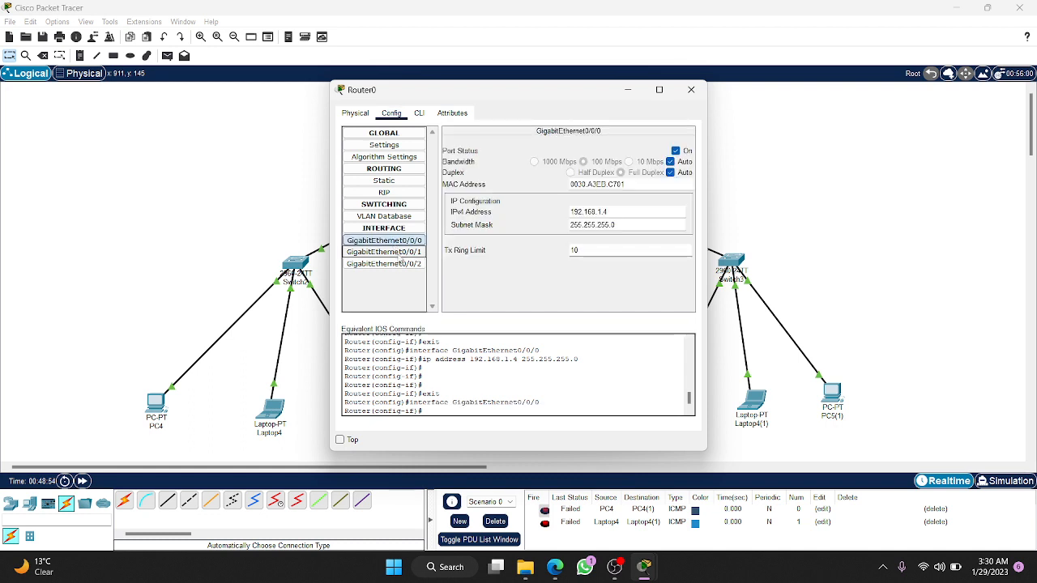
left_click(399, 258)
left_click(405, 241)
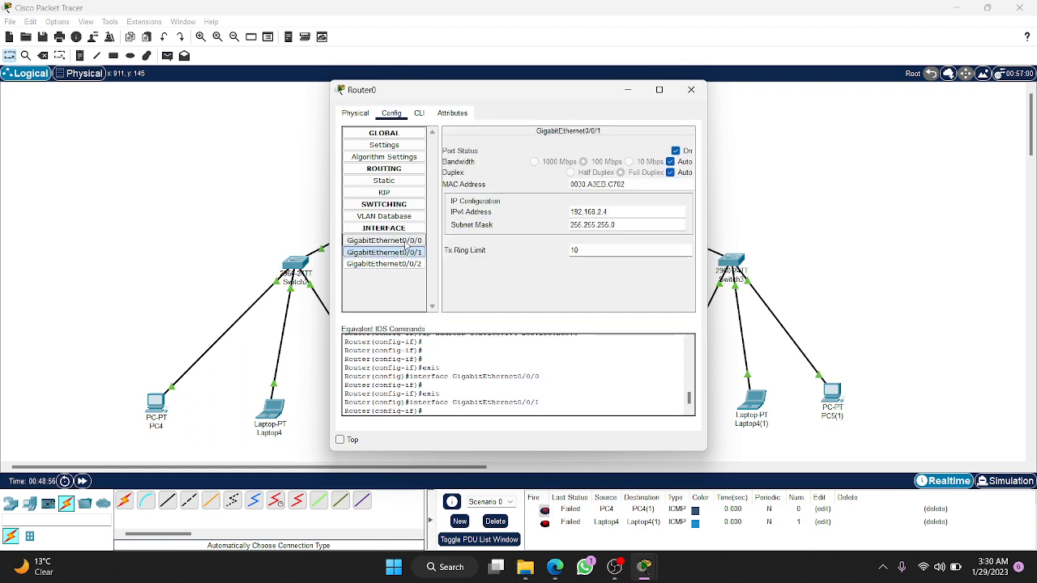
left_click(405, 255)
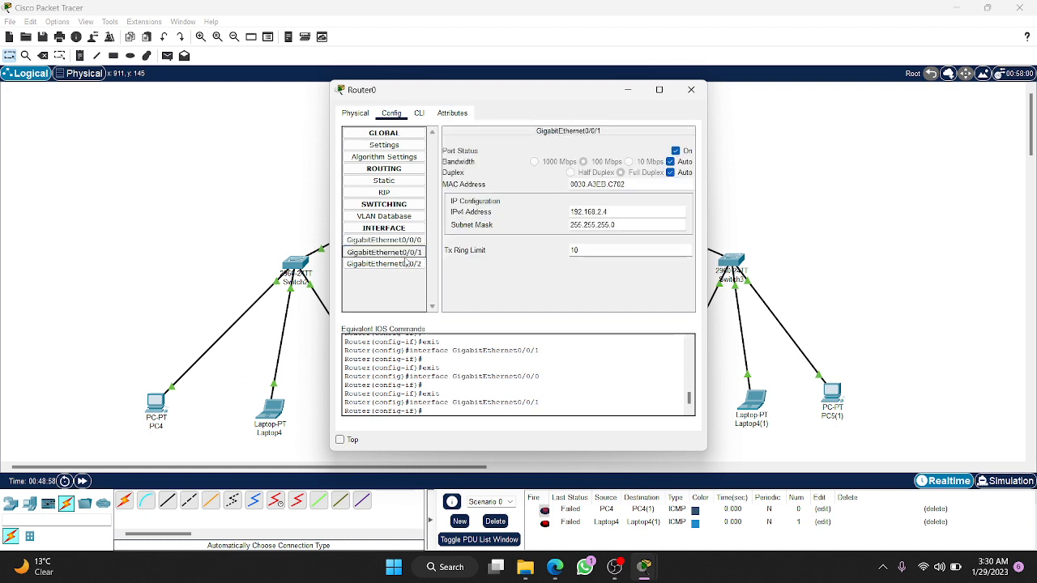
left_click(690, 90)
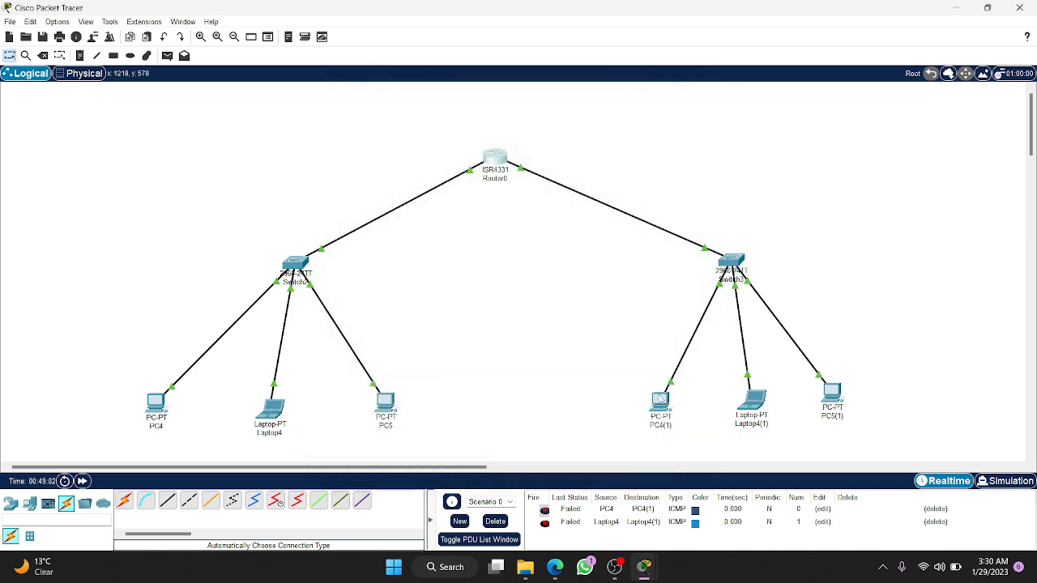
- Check the IP address and gateway summaries of PC4(1), Laptop4(1) and PC5(1), and inspect Router0
mouse_move(660, 399)
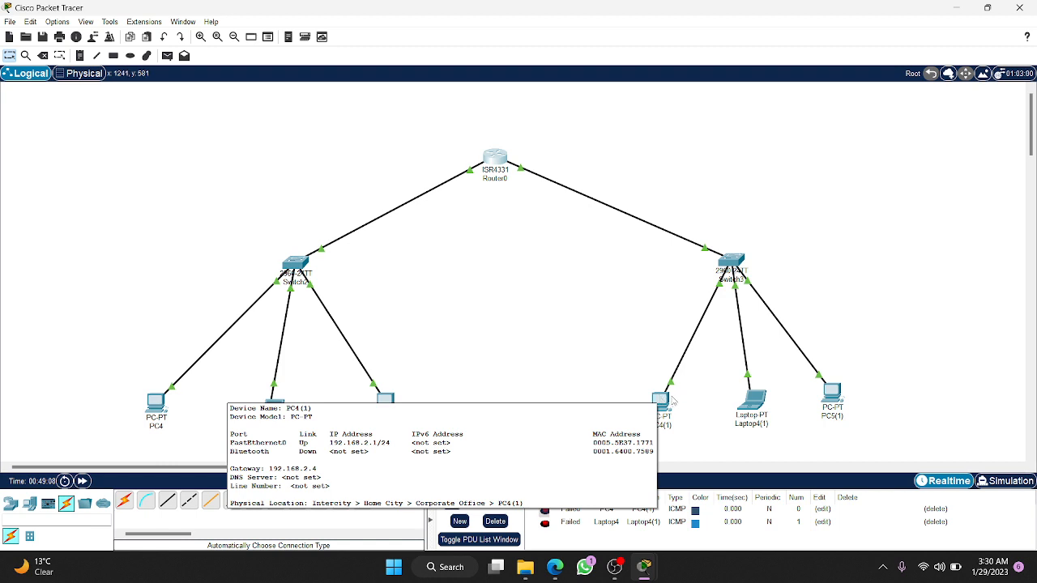
mouse_move(751, 402)
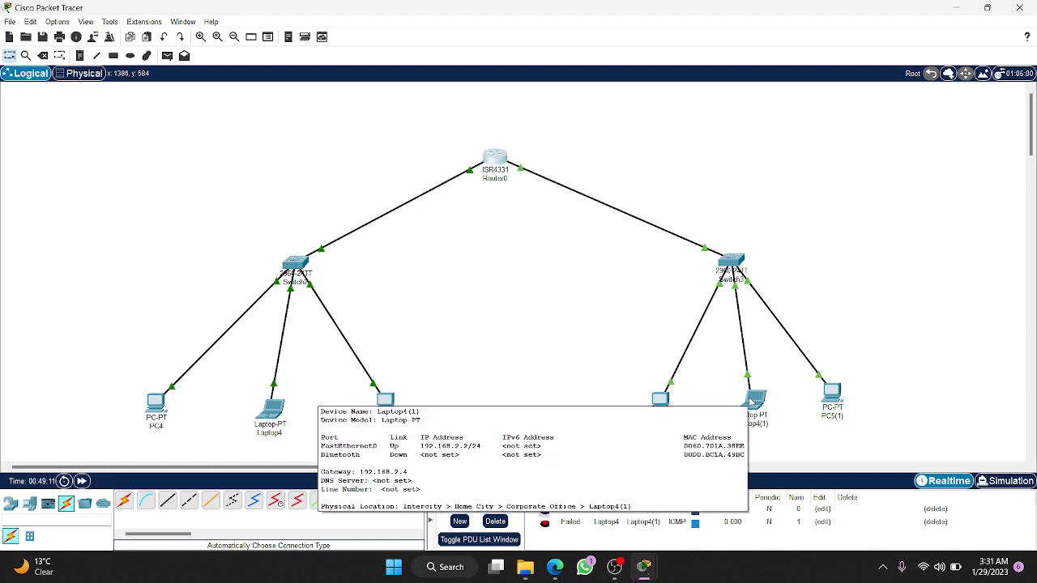
mouse_move(834, 399)
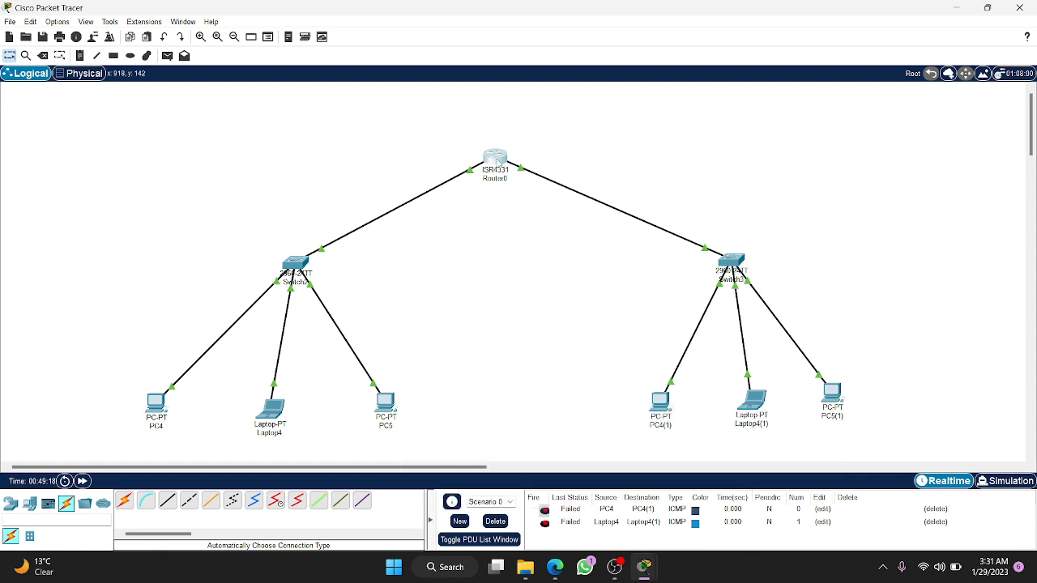
mouse_move(496, 159)
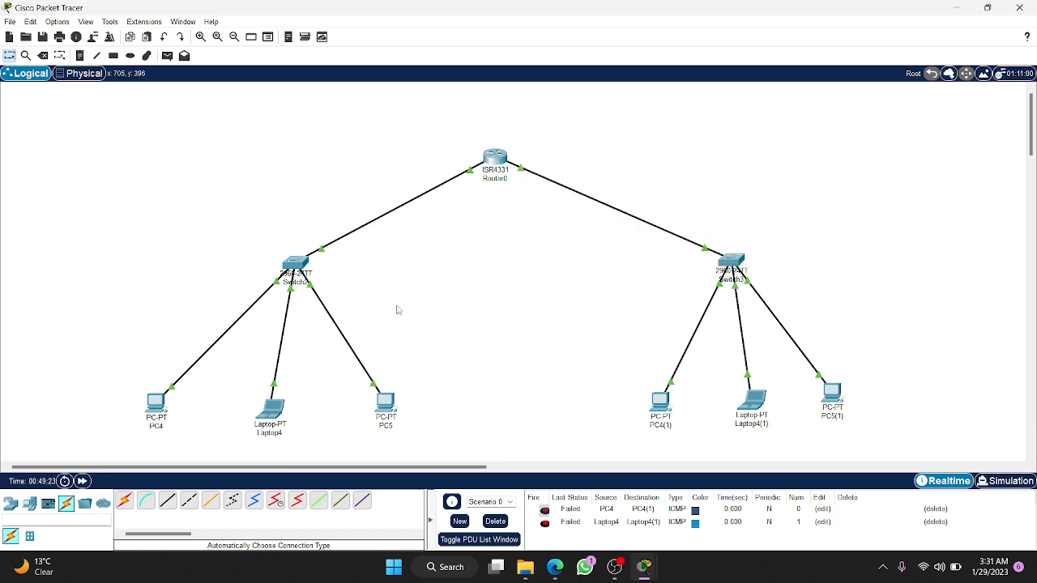
- In Simulation mode, delete the PDUs in Scenario 0 and add a simple PDU from PC4 to PC4(1)
left_click(1004, 481)
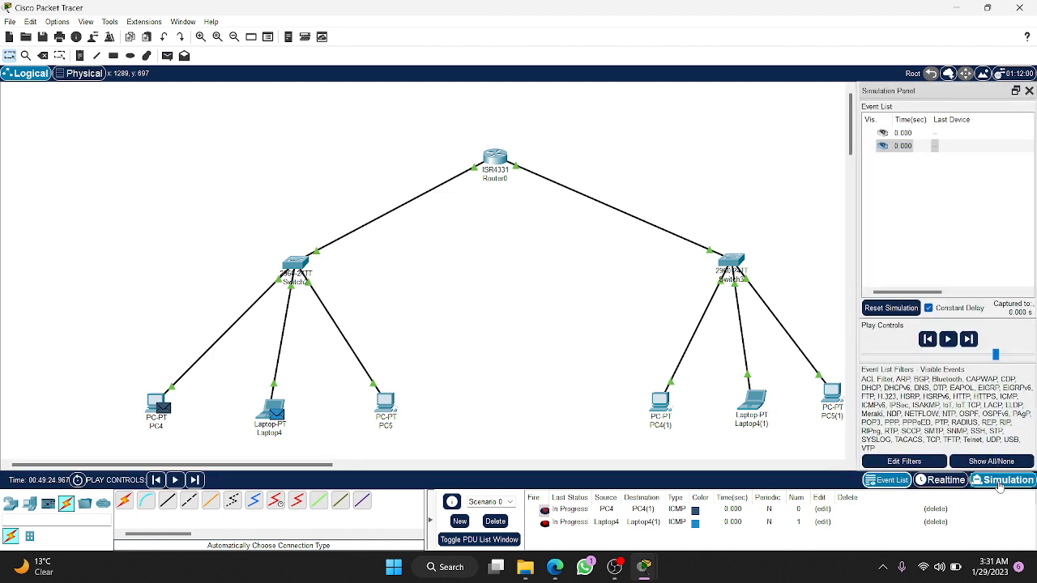
left_click(492, 523)
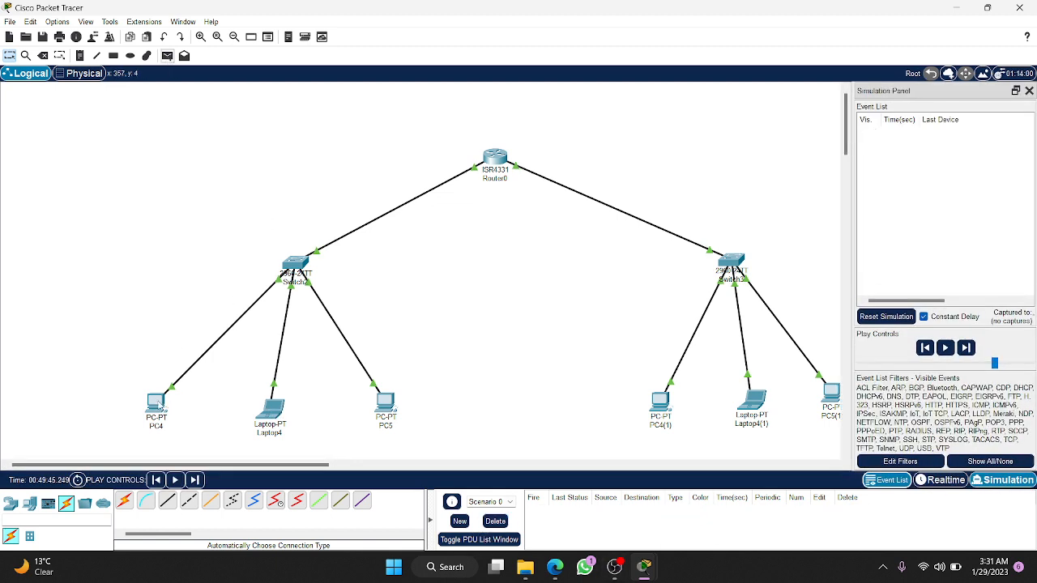
left_click(167, 56)
left_click(152, 403)
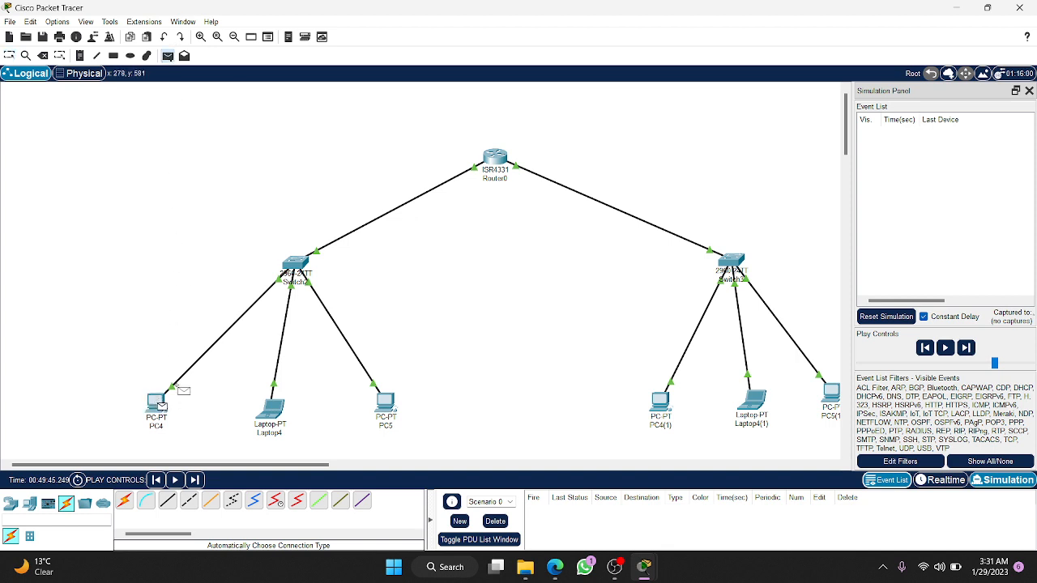
left_click(657, 399)
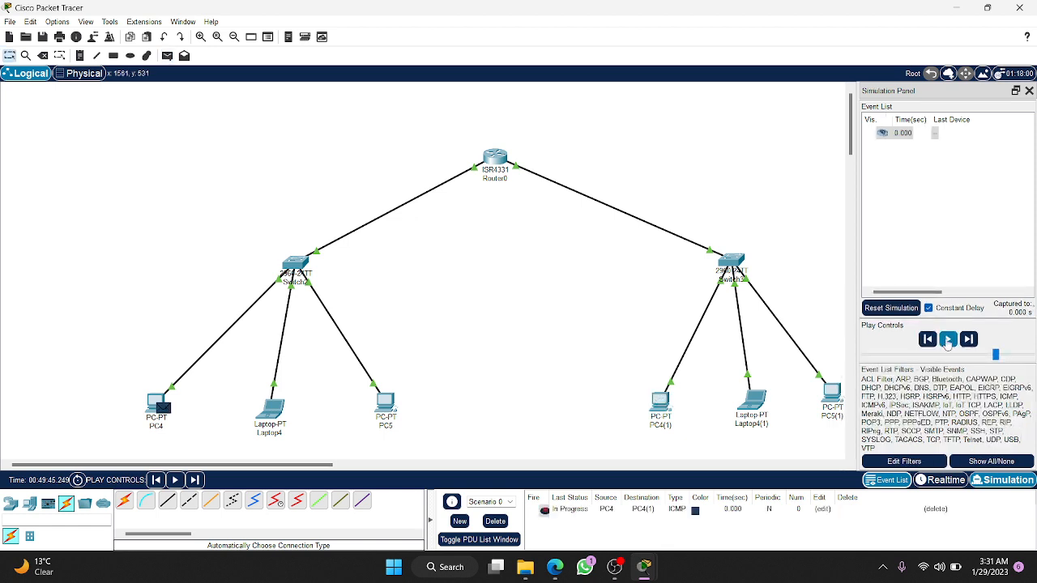
- Play the PC4 to PC4(1) simulation at a faster speed, pause it and close the simulation panel
left_click(947, 340)
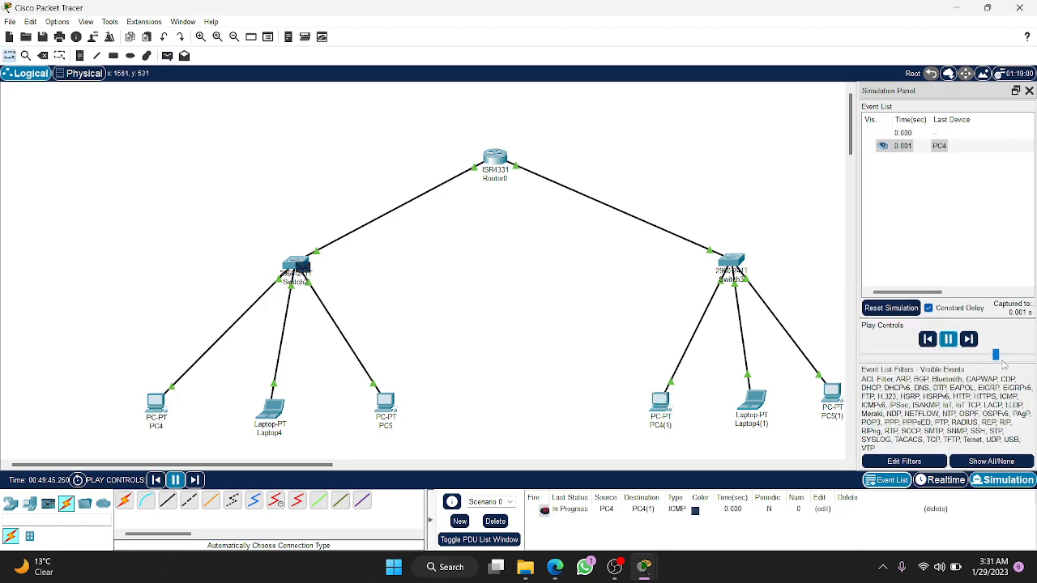
left_click_drag(996, 354, 1019, 359)
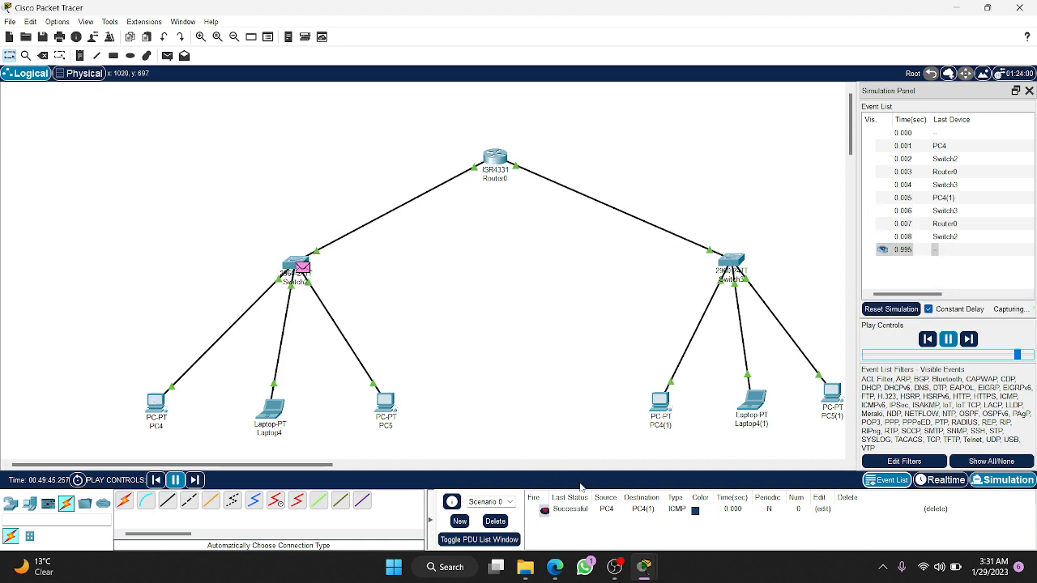
left_click(949, 341)
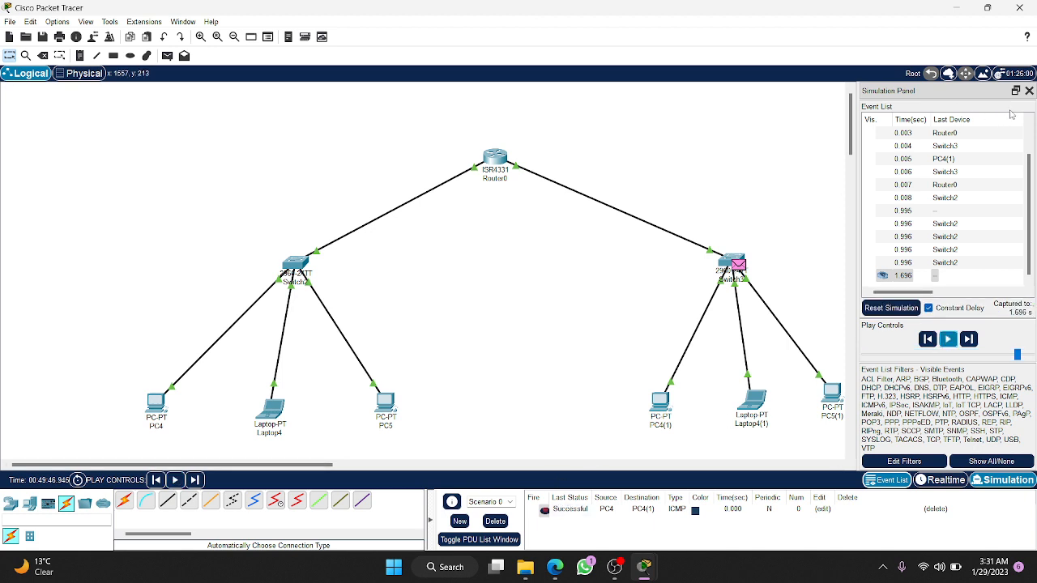
left_click(1027, 91)
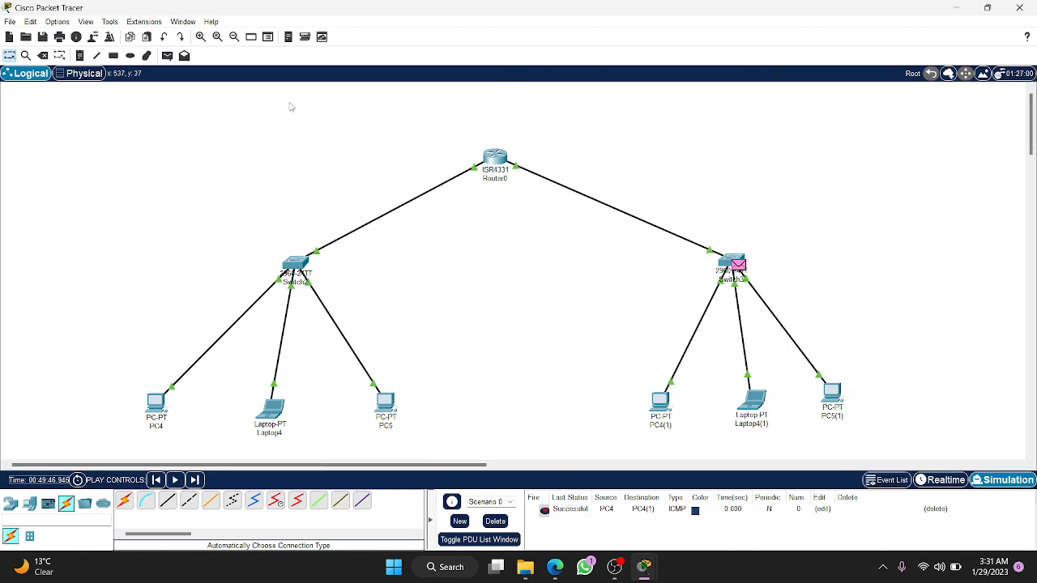
- Clear Scenario 0, add a simple PDU from PC4 to PC4(1) again and run it in Realtime mode
left_click(490, 520)
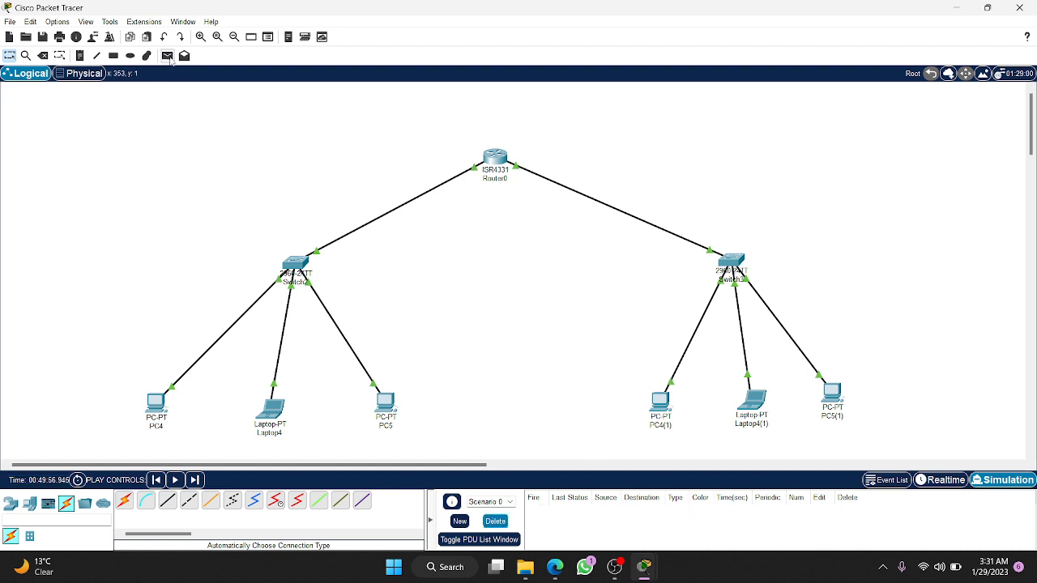
left_click(166, 55)
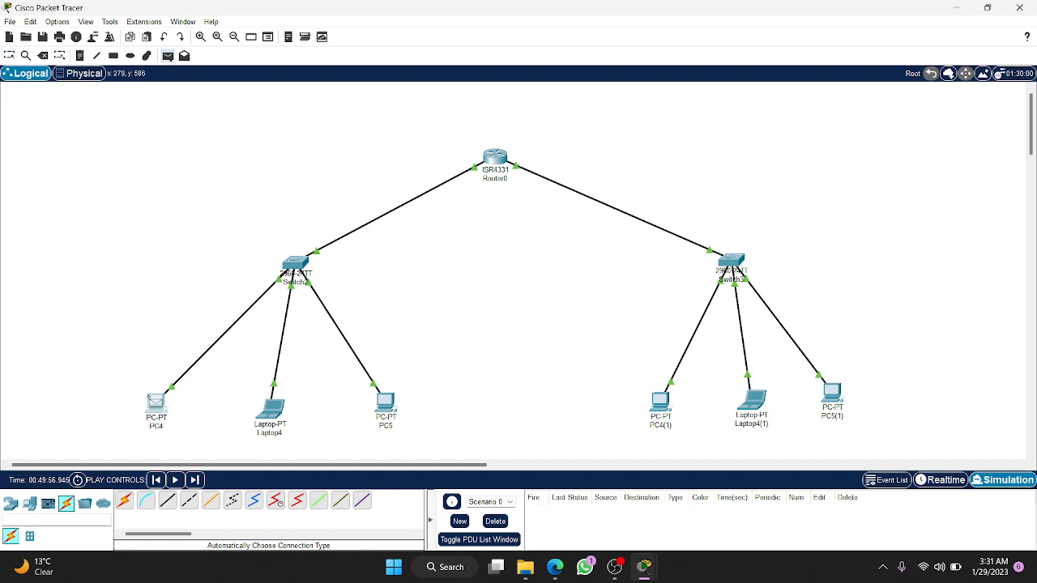
left_click(155, 401)
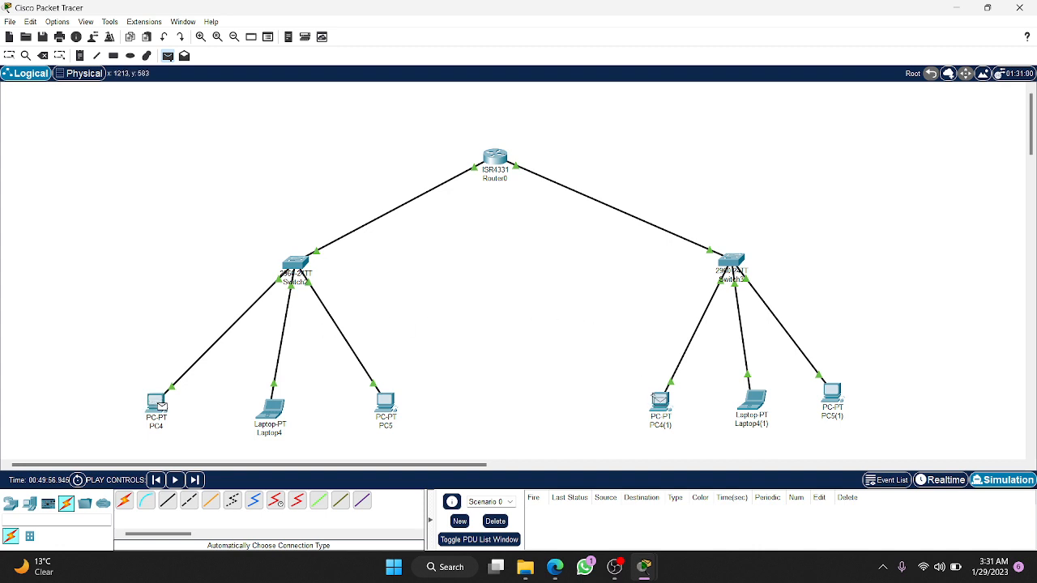
left_click(660, 399)
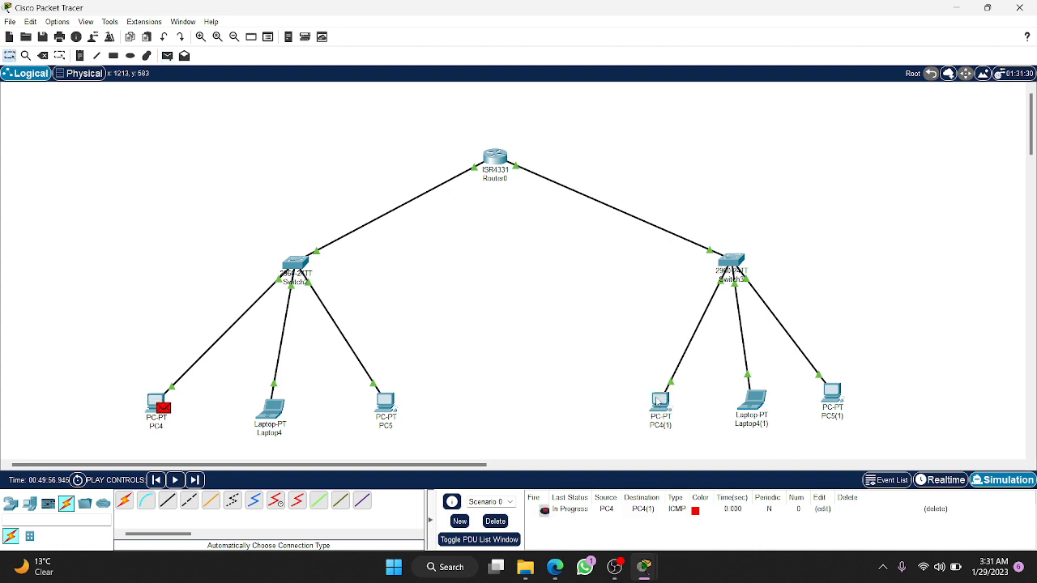
left_click(952, 481)
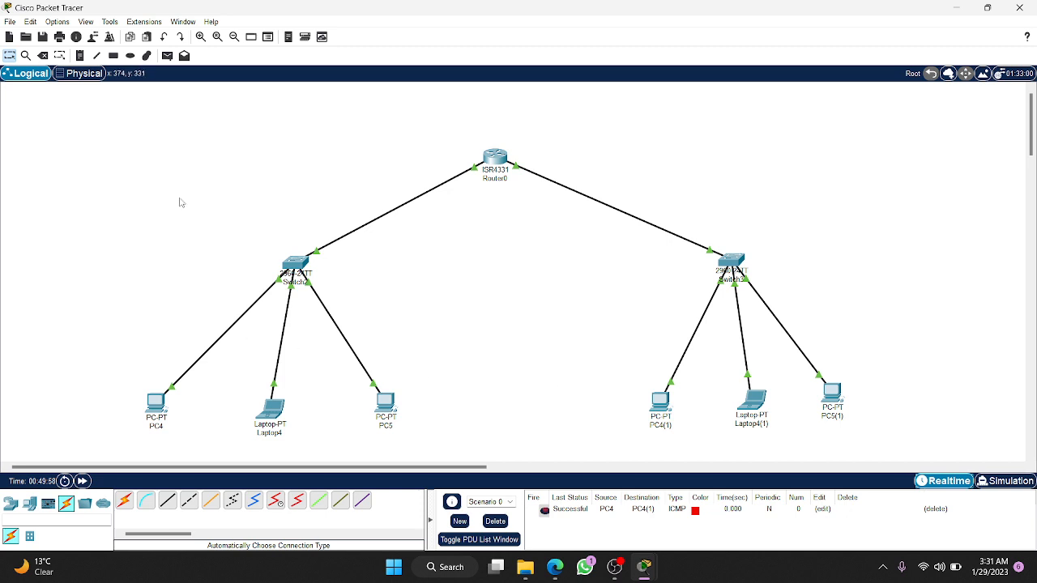
- Send simple PDUs across the router from Laptop4 to Laptop4(1) and from PC5 to PC5(1)
left_click(167, 56)
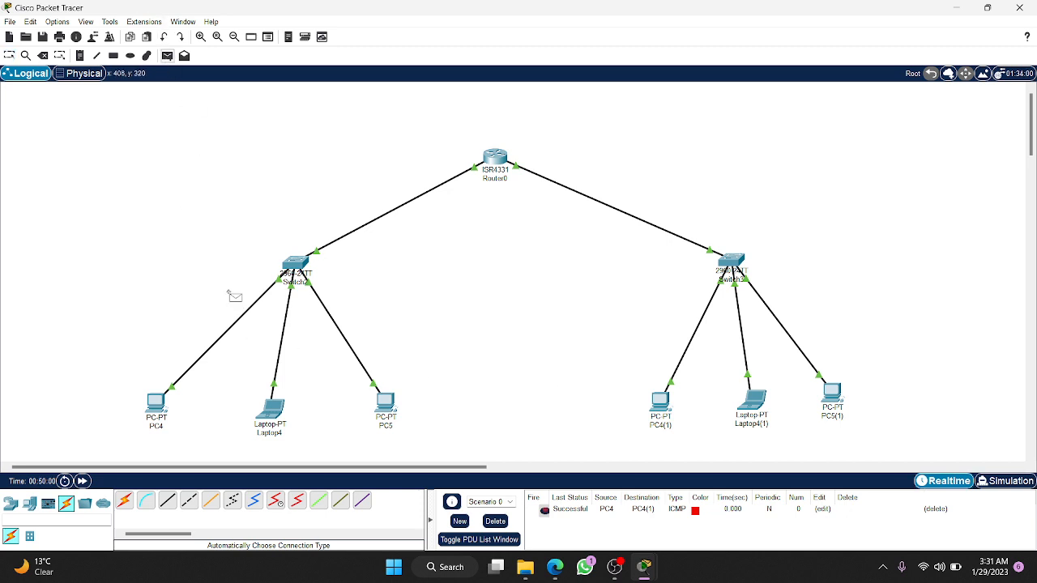
left_click(271, 407)
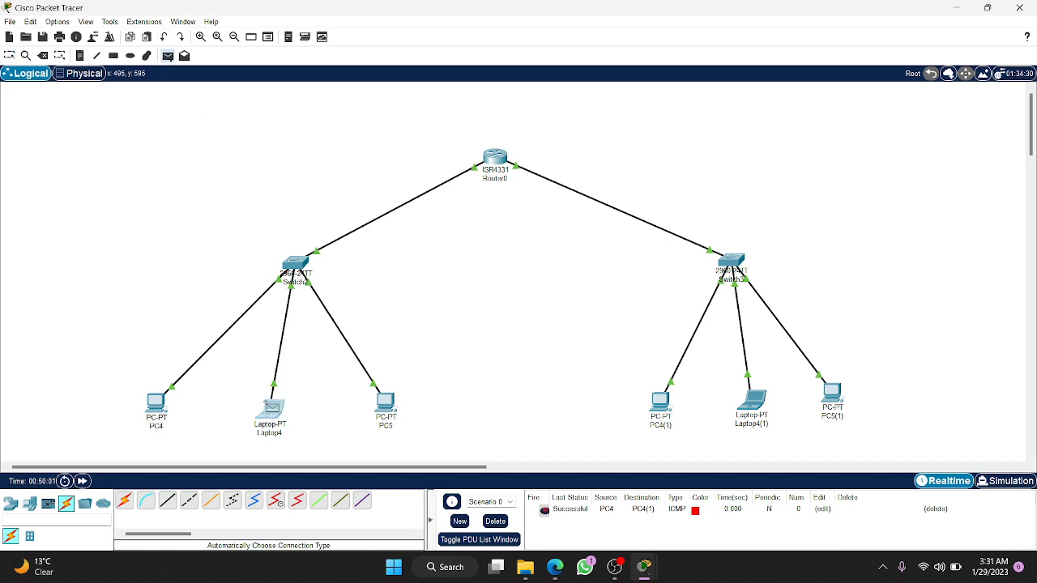
left_click(753, 400)
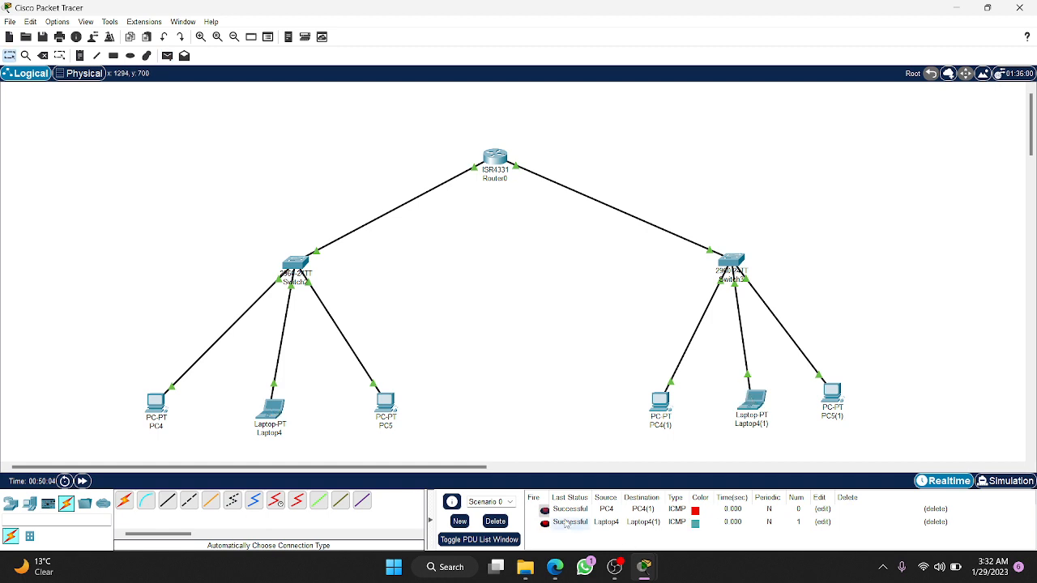
left_click(167, 55)
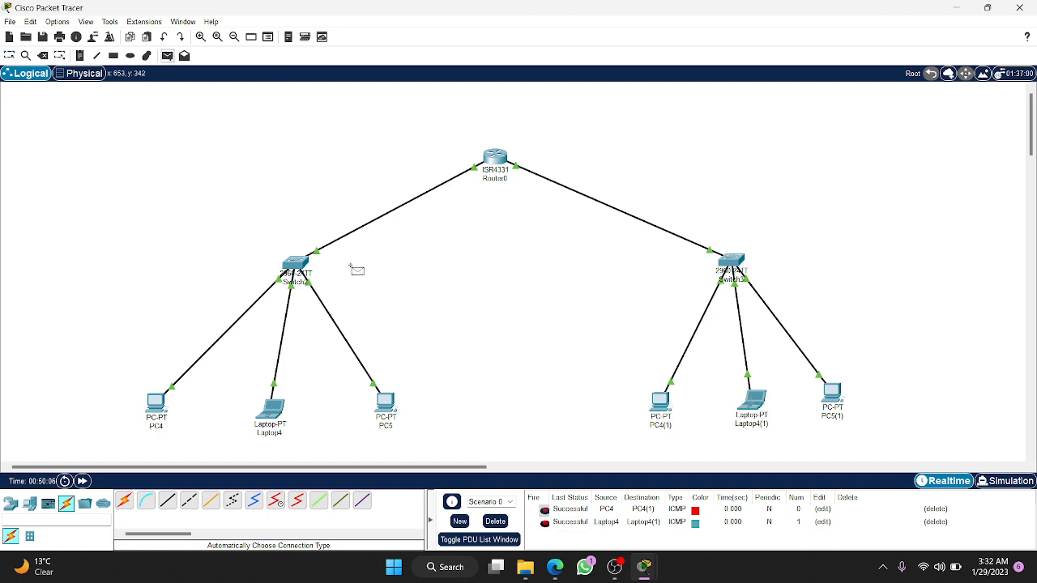
left_click(385, 397)
left_click(828, 391)
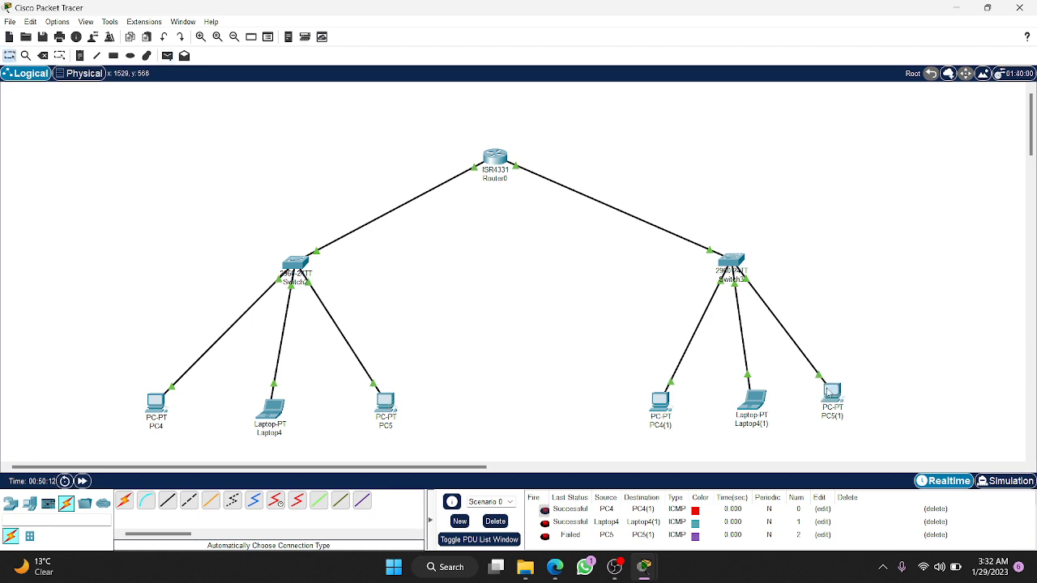
- Return to Simulation mode, delete the PDUs in Scenario 0 and add a simple PDU from PC5 to PC5(1)
left_click(991, 482)
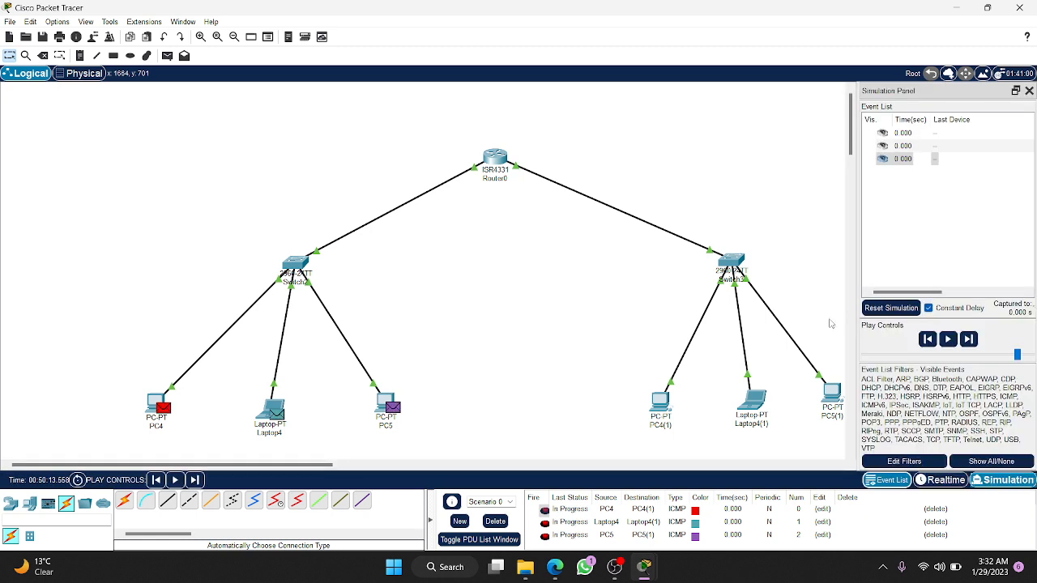
left_click(166, 57)
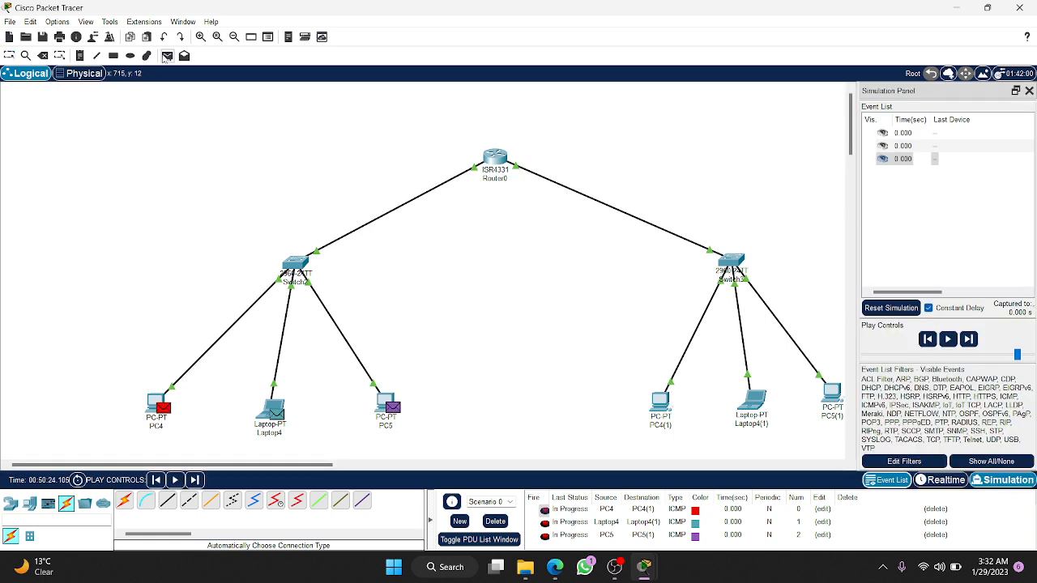
left_click(498, 522)
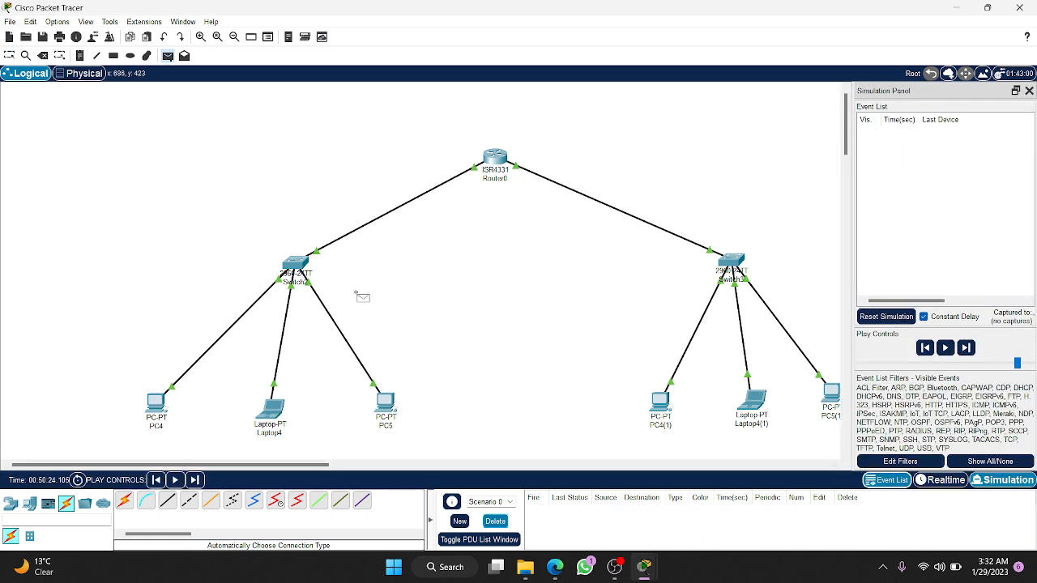
left_click(388, 398)
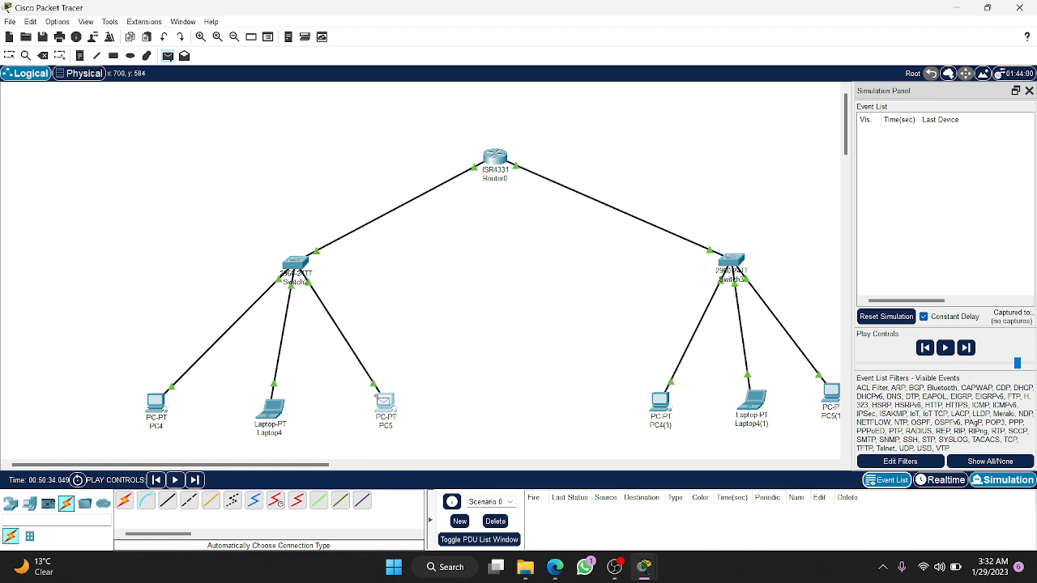
left_click(830, 392)
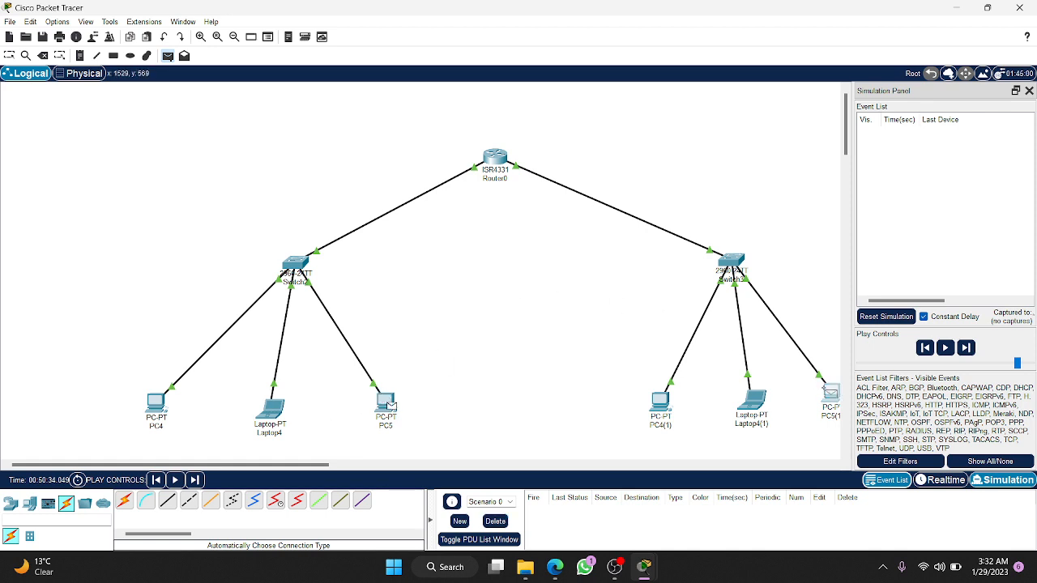
- Play the PC5 to PC5(1) simulation, pause it and close the simulation panel
left_click(950, 340)
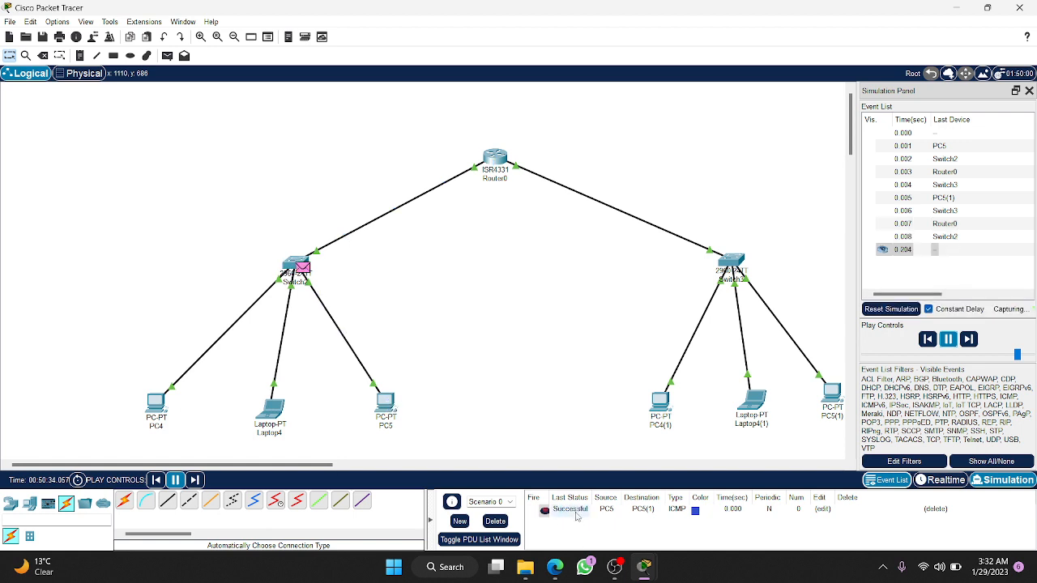
left_click(945, 345)
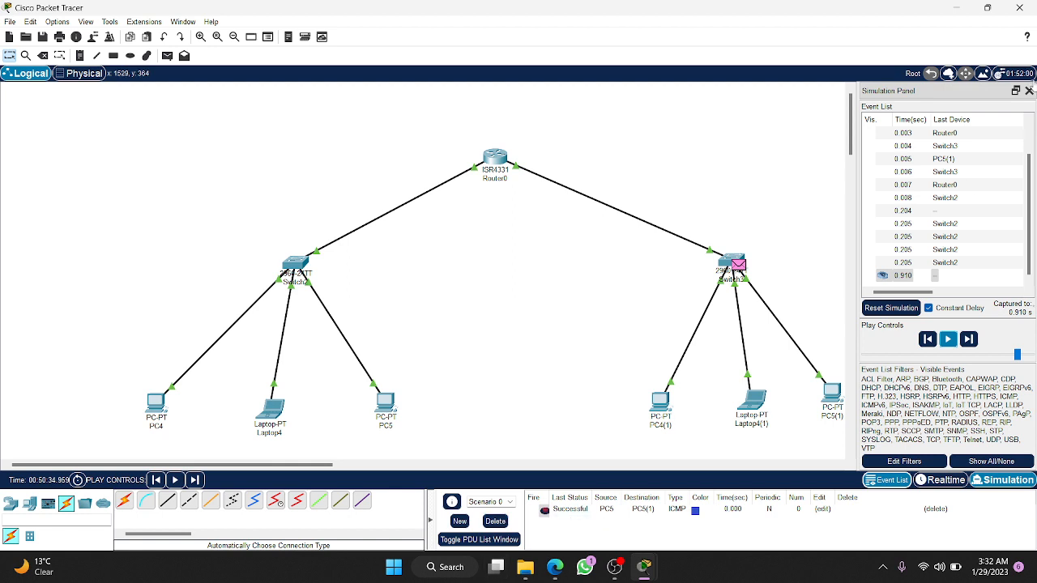
left_click(1030, 92)
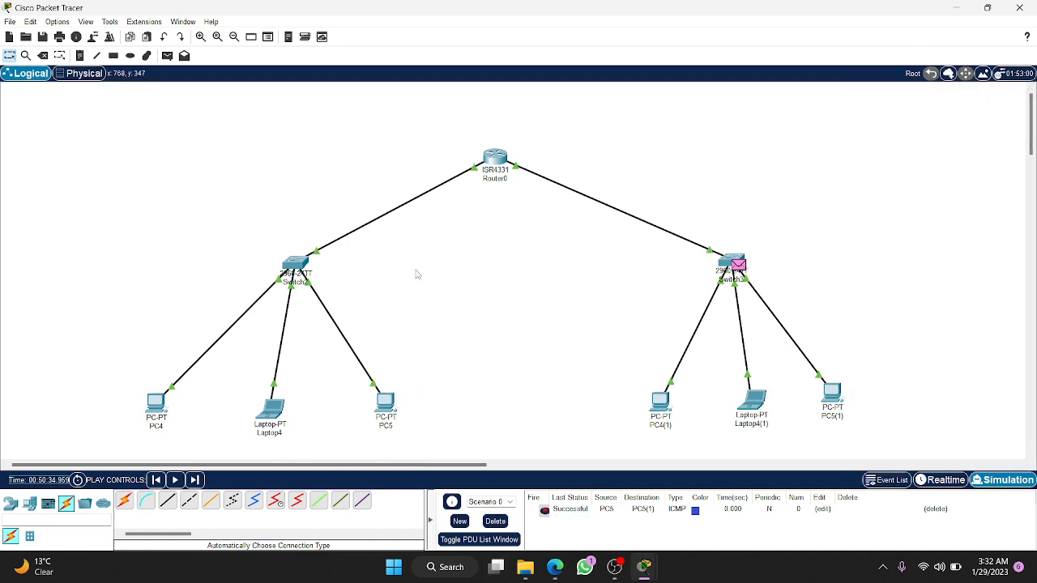
- Clear the PDUs in Scenario 0, add a simple PDU from PC5 to PC5(1) and run it in Realtime mode
left_click(495, 523)
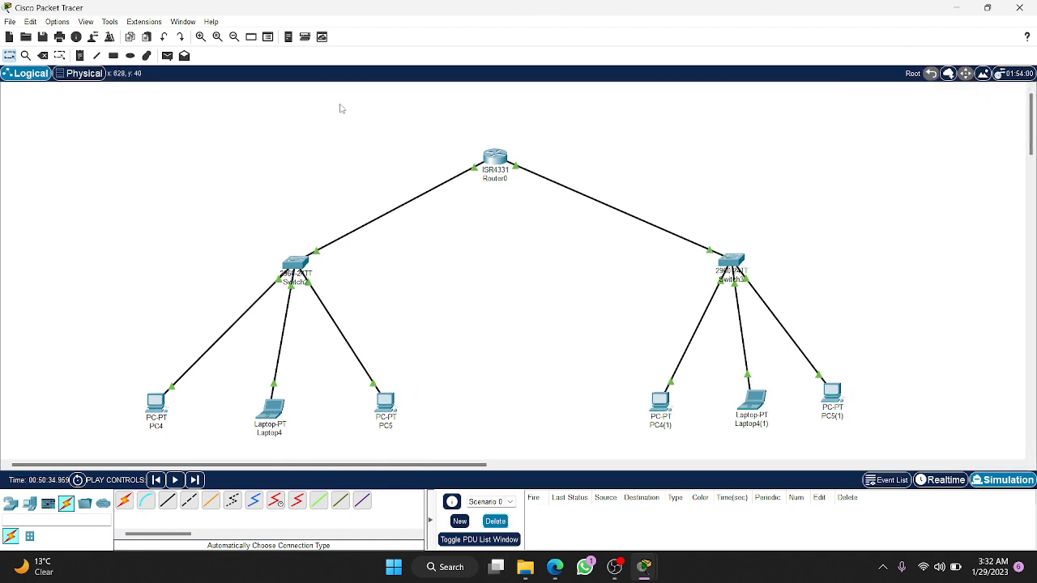
left_click(168, 56)
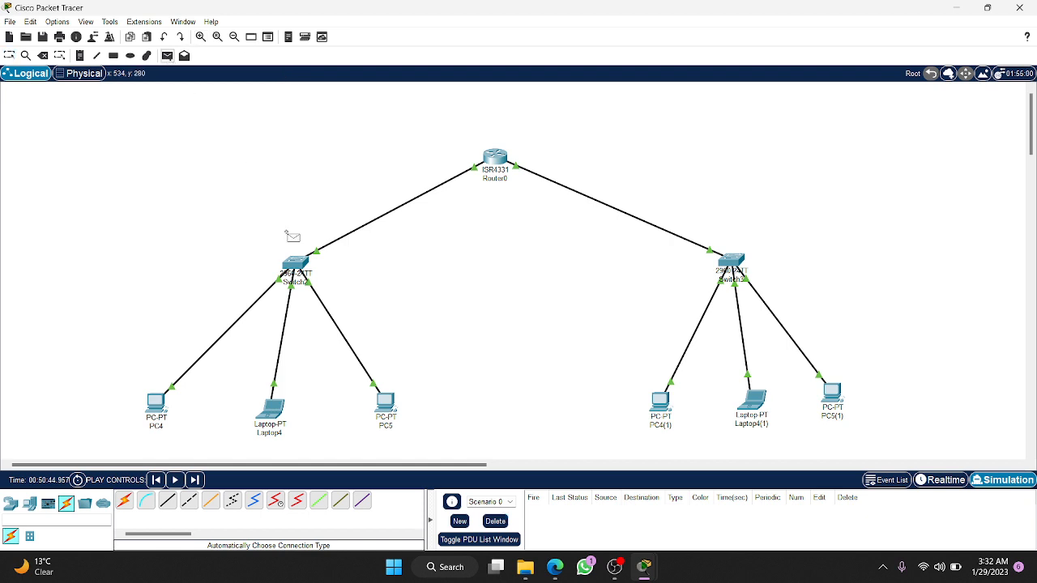
left_click(385, 399)
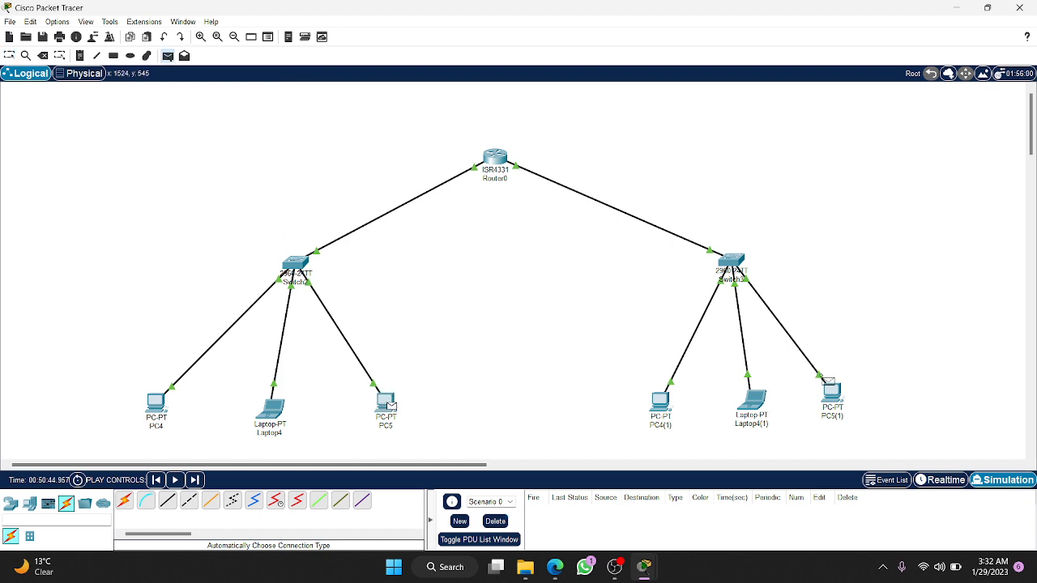
left_click(831, 392)
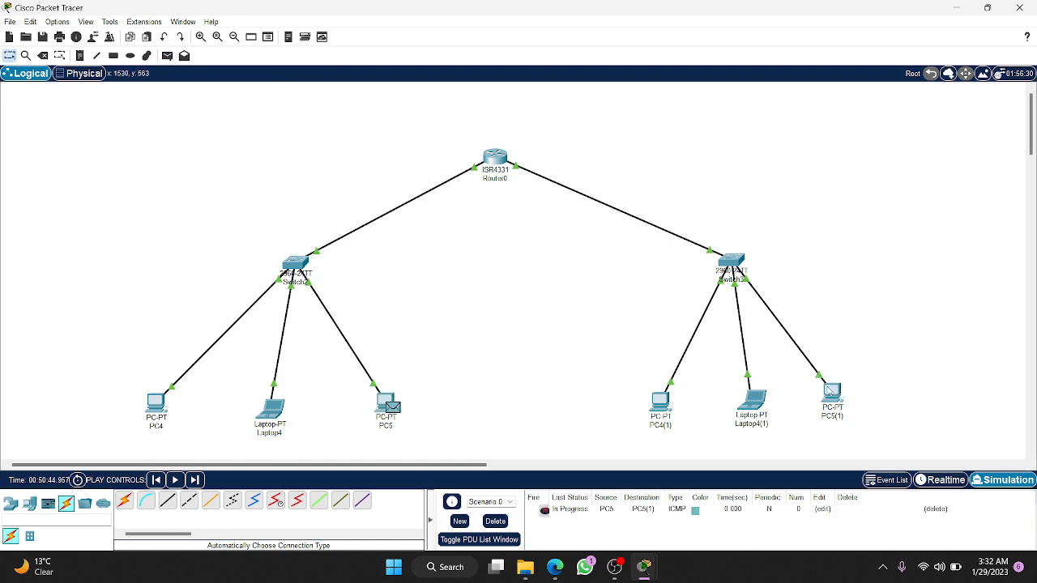
left_click(949, 480)
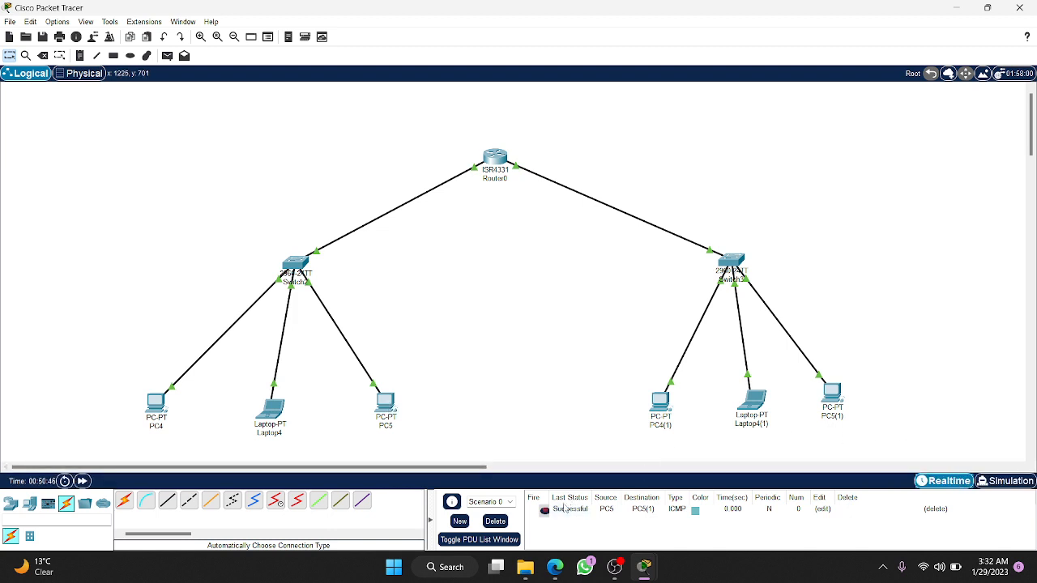
- Send another simple PDU from PC5 to PC5(1) across the router
left_click(167, 55)
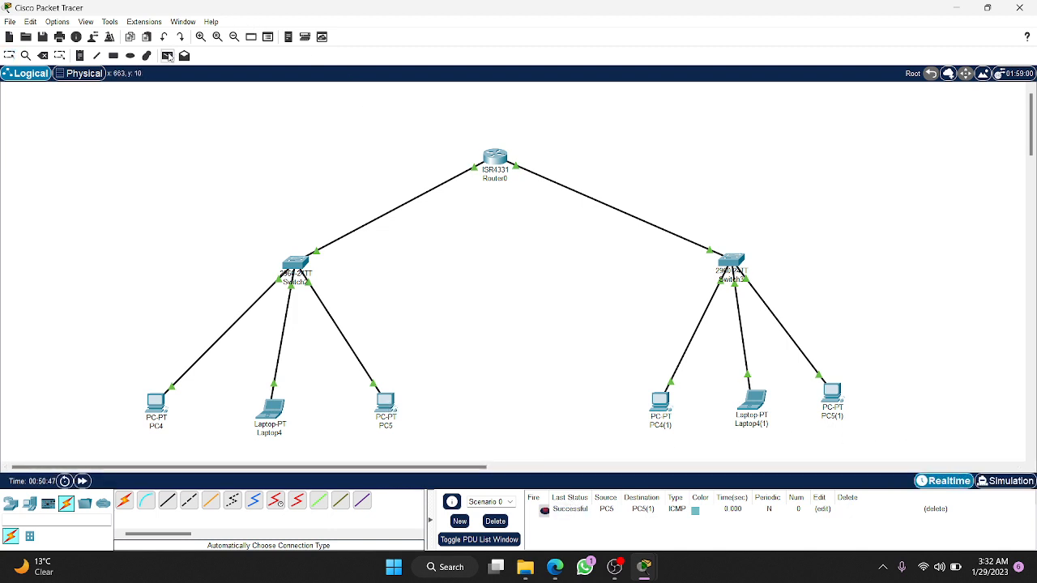
left_click(388, 401)
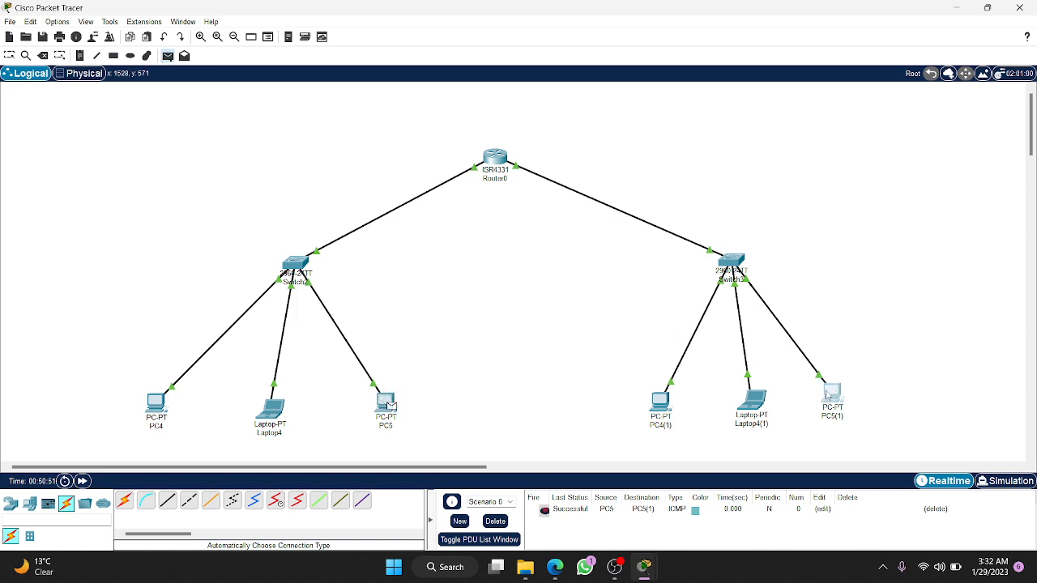
left_click(828, 394)
- Clear Scenario 0 and send simple PDUs to Laptop4(1), first from Laptop4 and second from PC4
left_click(495, 521)
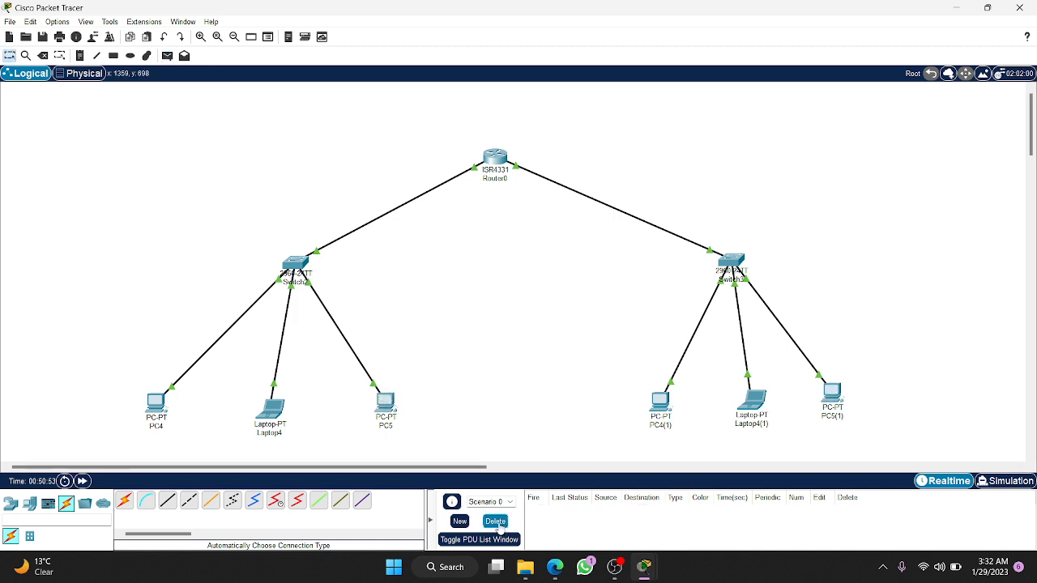
left_click(167, 55)
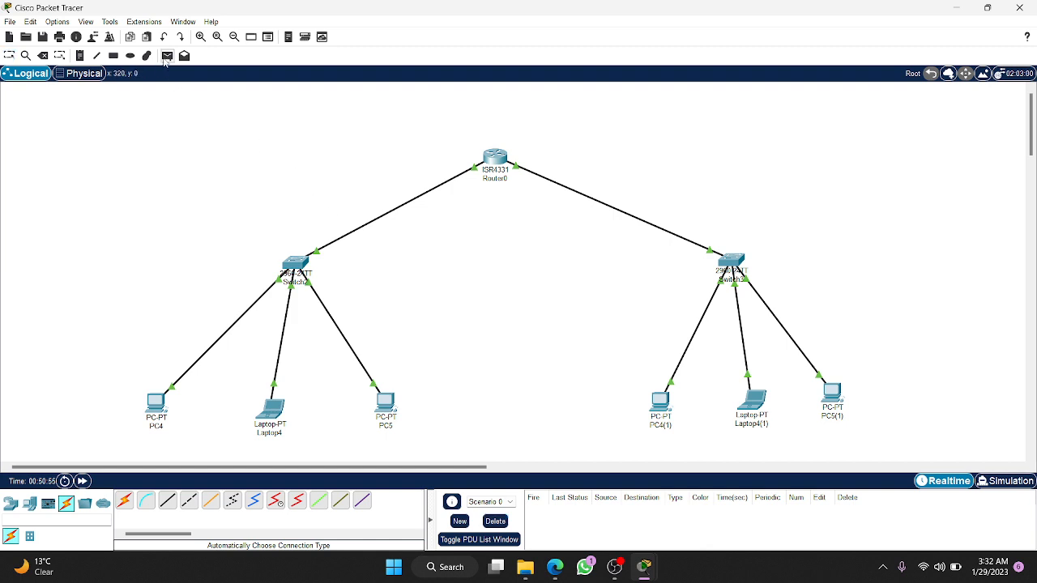
left_click(270, 407)
left_click(751, 399)
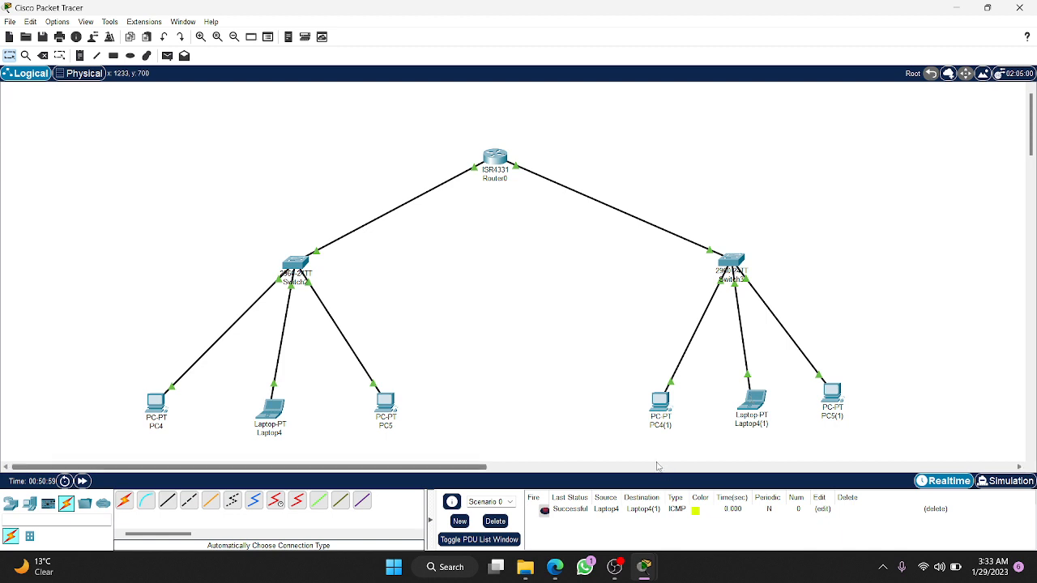
left_click(166, 57)
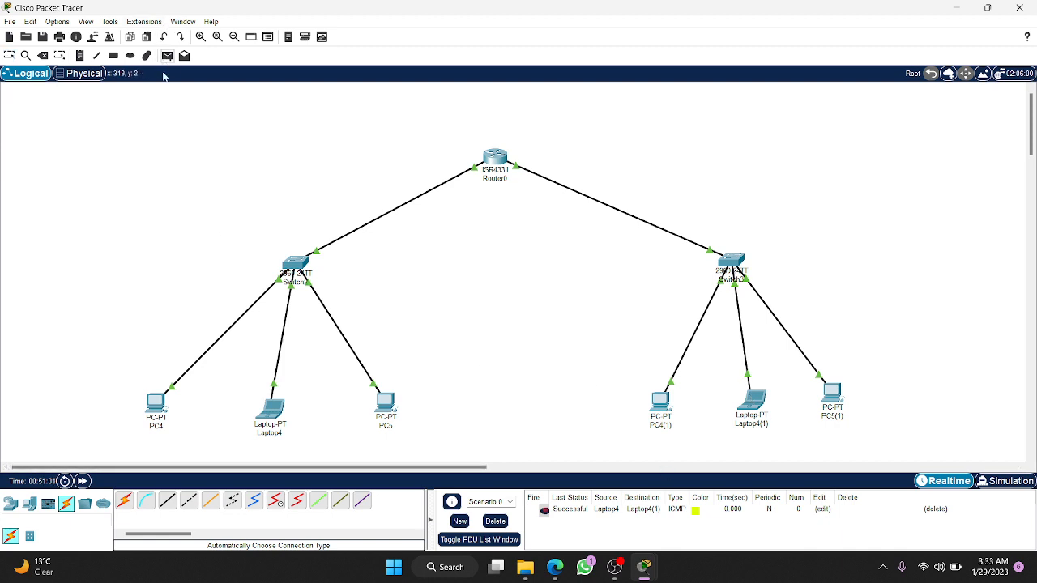
left_click(155, 399)
left_click(752, 398)
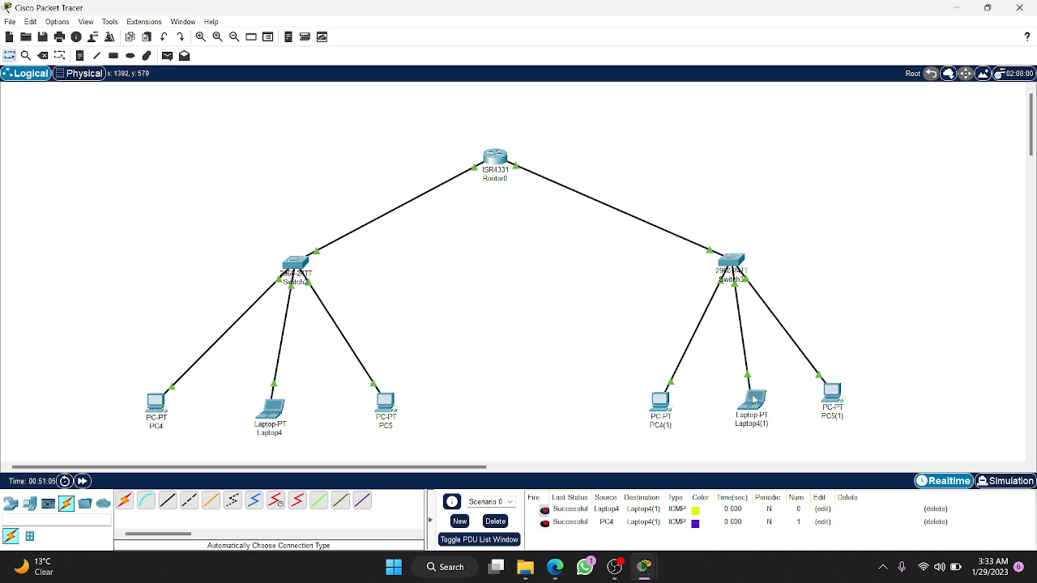